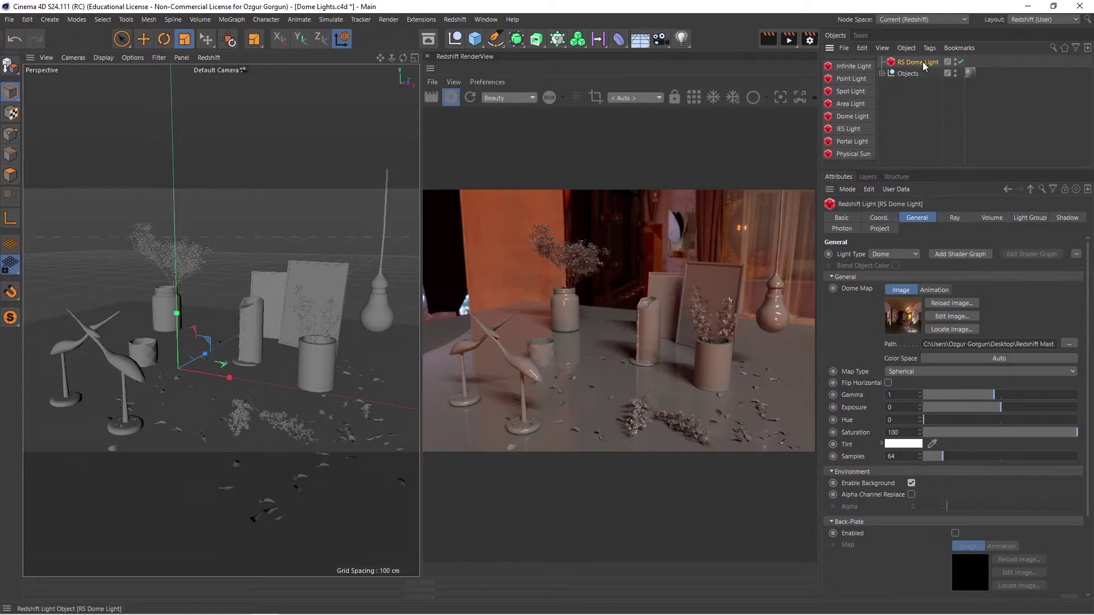
# Replace the RS Dome Light with a Redshift area light and scale it down to about 42%.
pyautogui.press('Delete')
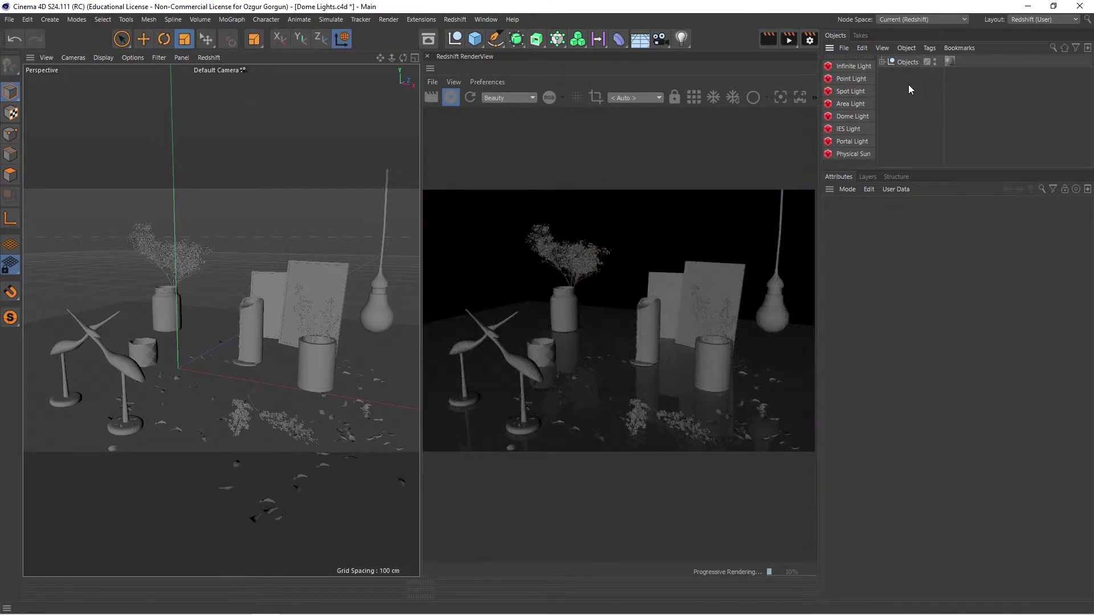
pyautogui.click(856, 104)
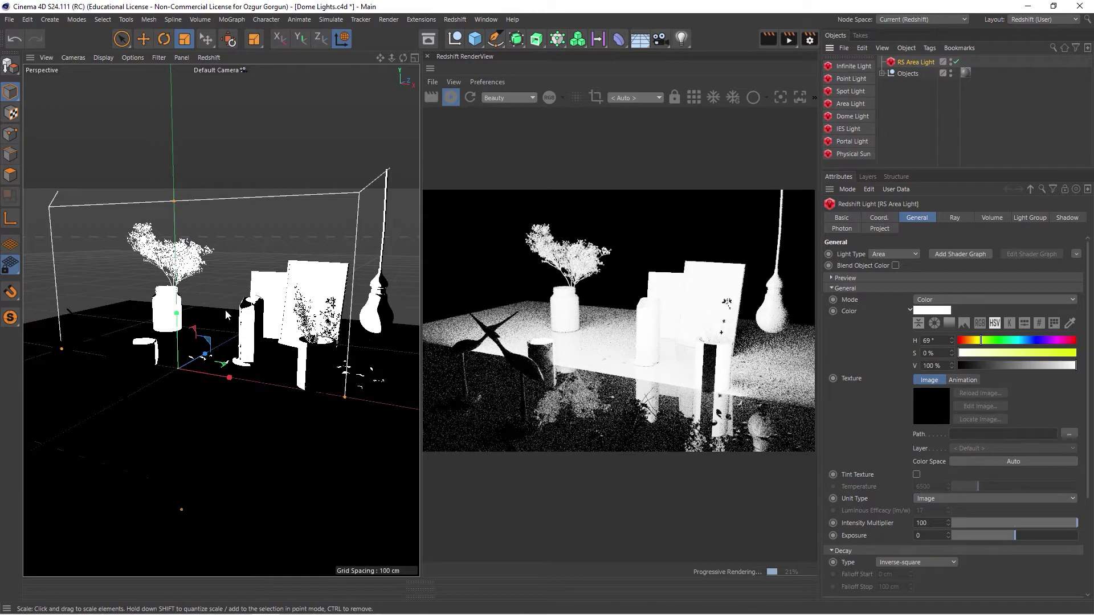
pyautogui.moveTo(208, 348); pyautogui.dragTo(80, 441)
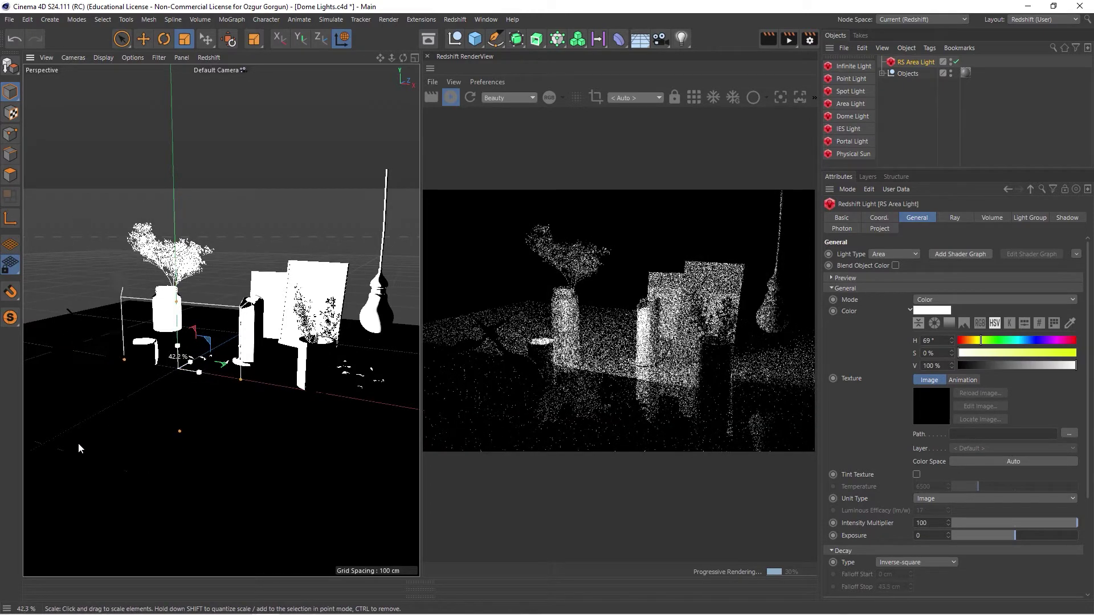
# Move the area light up and out to the side of the table next to the bird figurines.
pyautogui.press('e')
pyautogui.moveTo(174, 330); pyautogui.dragTo(177, 204)
pyautogui.moveTo(192, 262); pyautogui.dragTo(175, 345)
pyautogui.scroll(-5, 173, 343)
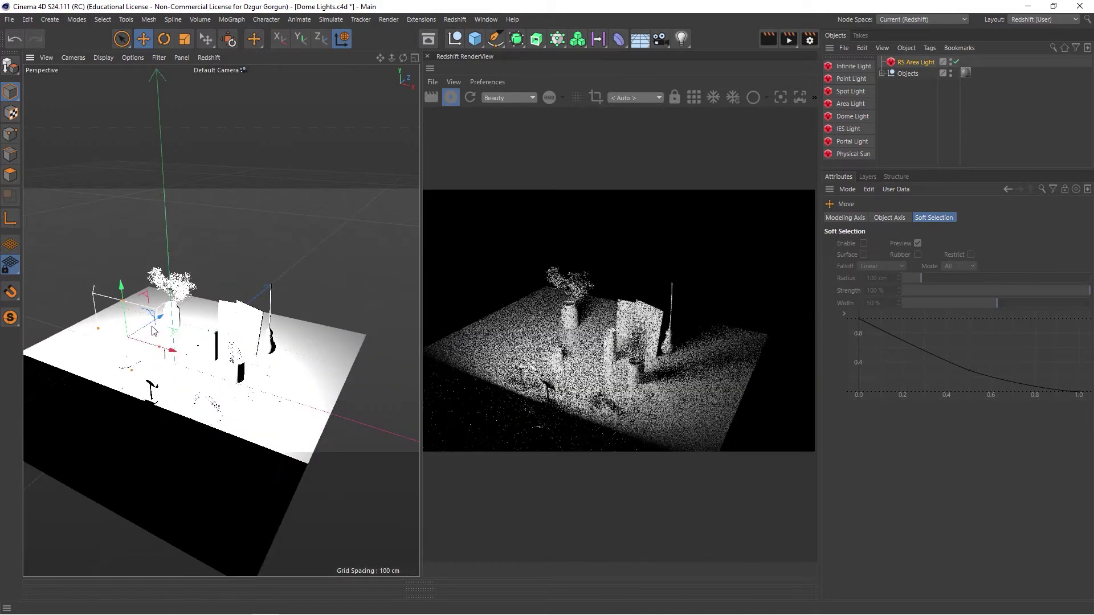
pyautogui.moveTo(106, 341); pyautogui.dragTo(85, 325)
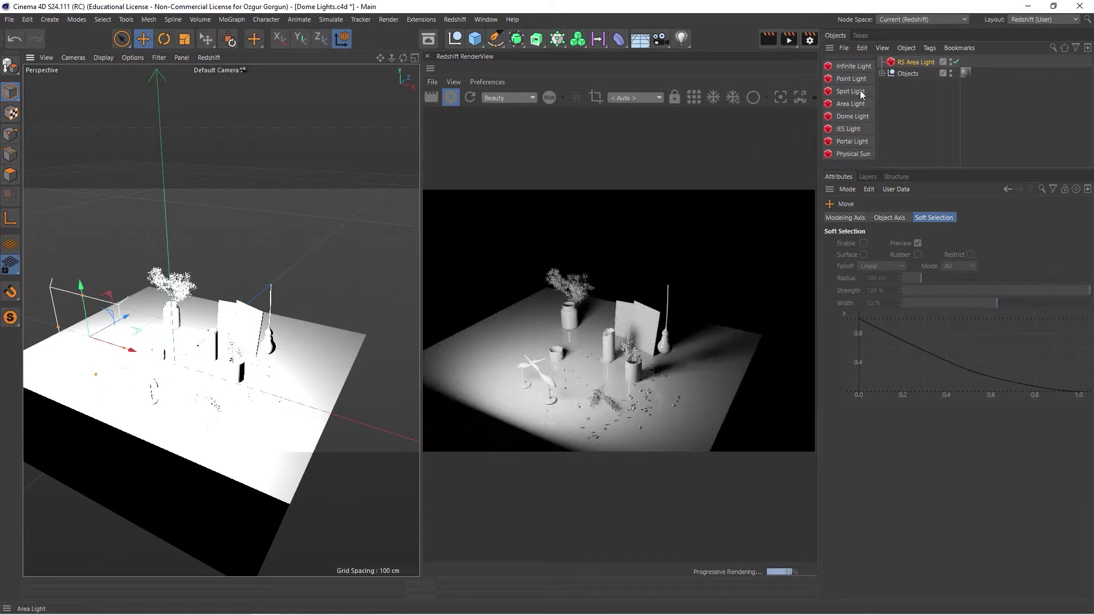
# Lower the area light's preview Illumination Adjustment to about 0.243.
pyautogui.click(911, 61)
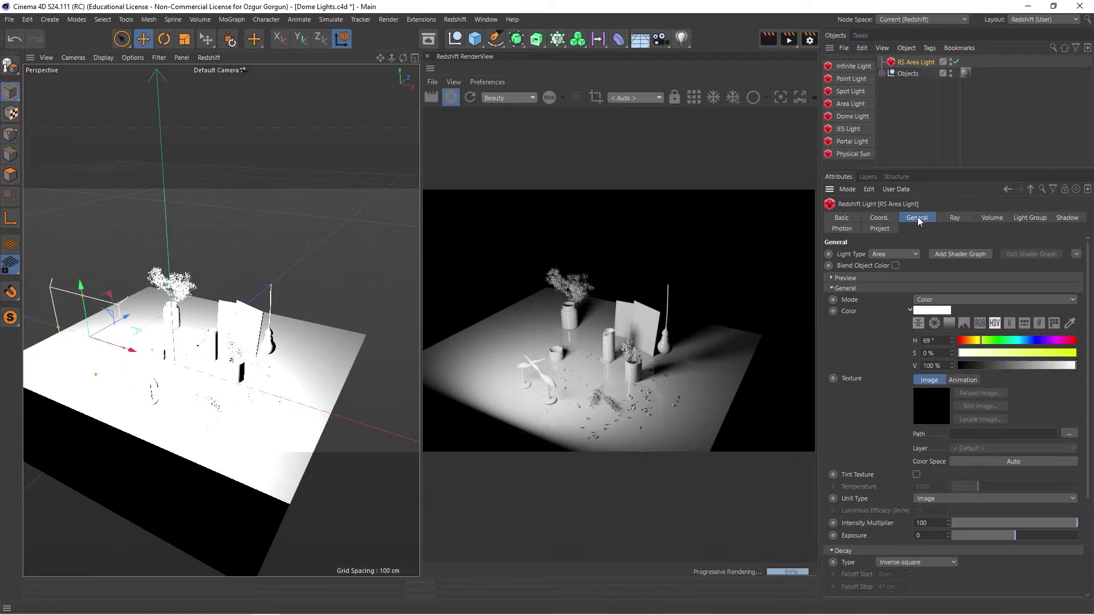
pyautogui.click(843, 278)
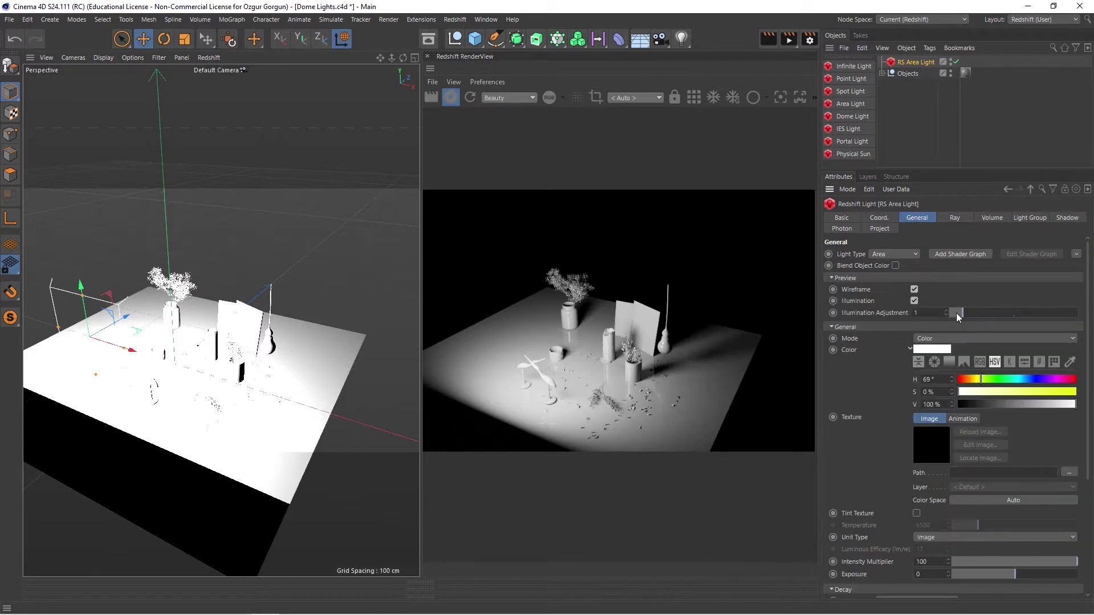
pyautogui.moveTo(960, 311); pyautogui.dragTo(952, 319)
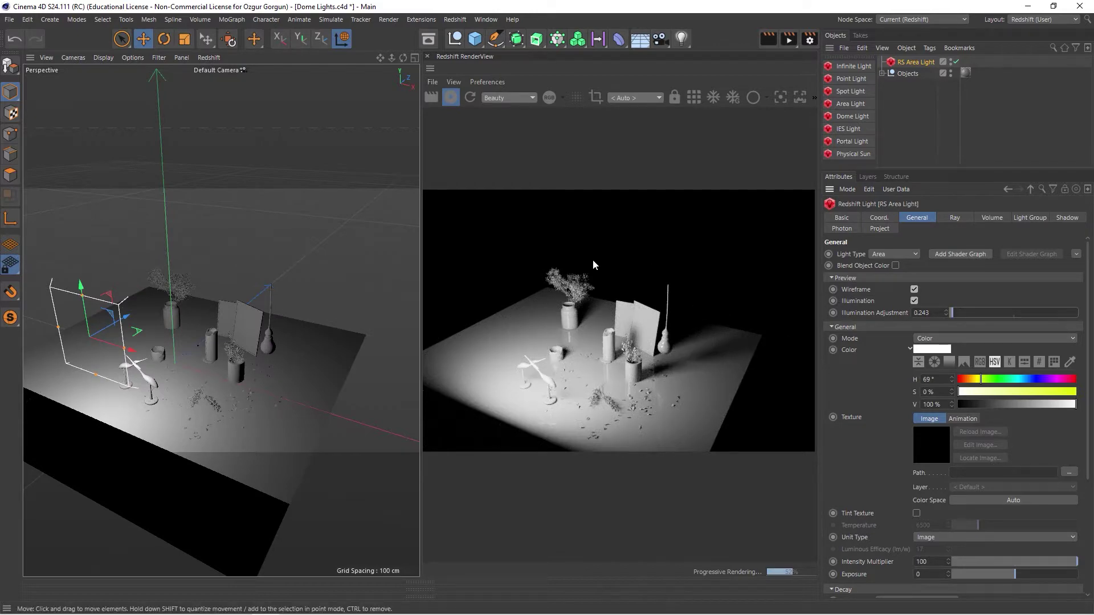
pyautogui.scroll(3, 202, 372)
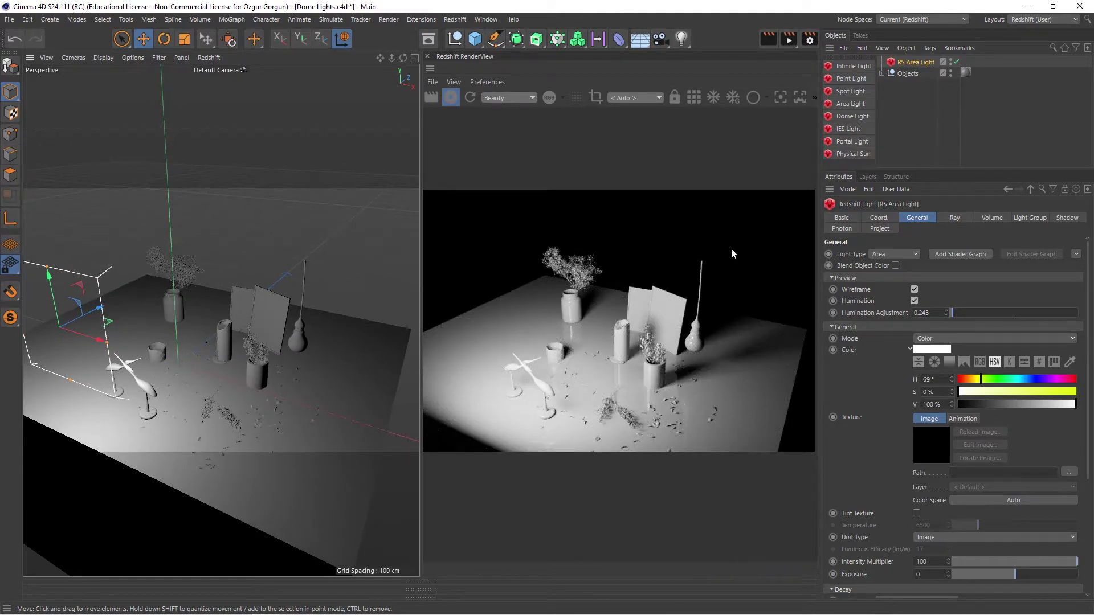
# Raise the area light's volume Contribution Scale to 1.
pyautogui.click(991, 218)
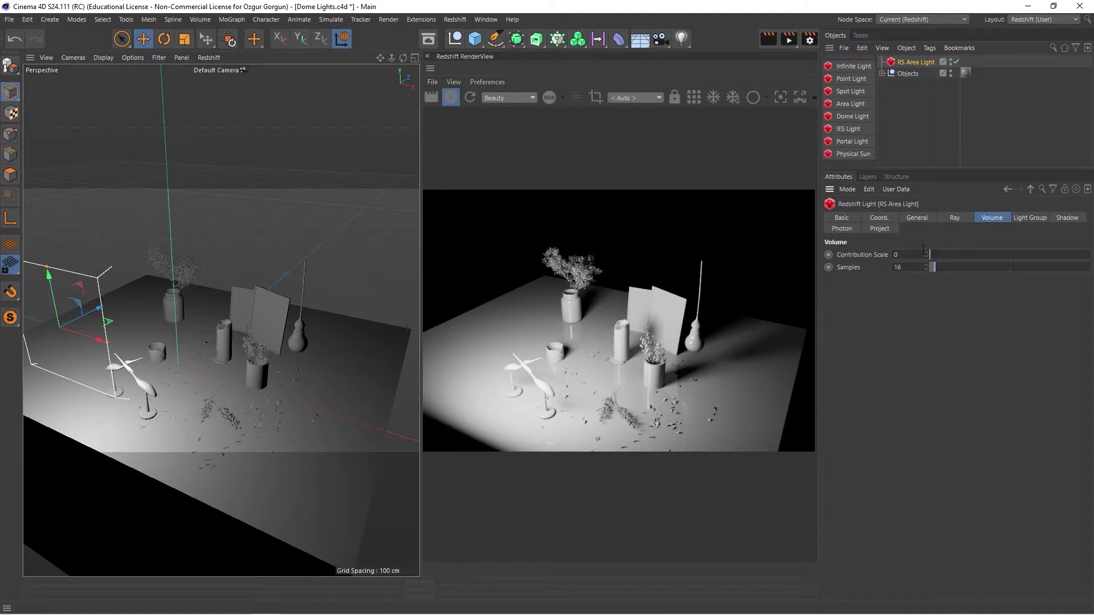
pyautogui.moveTo(929, 254); pyautogui.dragTo(995, 255)
pyautogui.moveTo(1077, 253); pyautogui.dragTo(1088, 254)
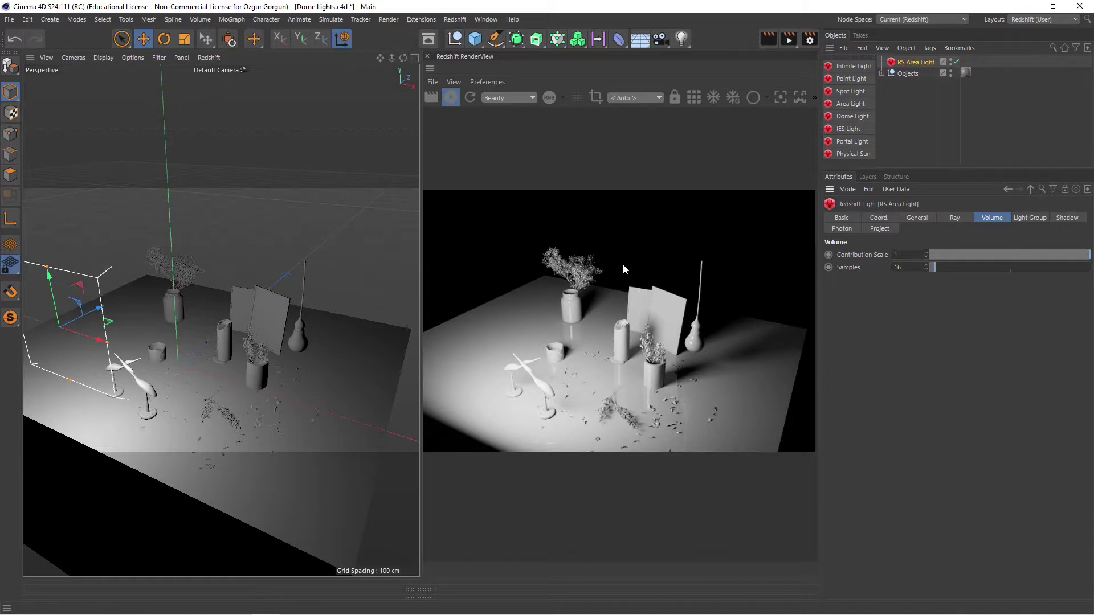
# Detach the Redshift Objects command list, enable palette editing, and add Redshift Environment to the docked light palette.
pyautogui.click(456, 20)
pyautogui.moveTo(463, 39)
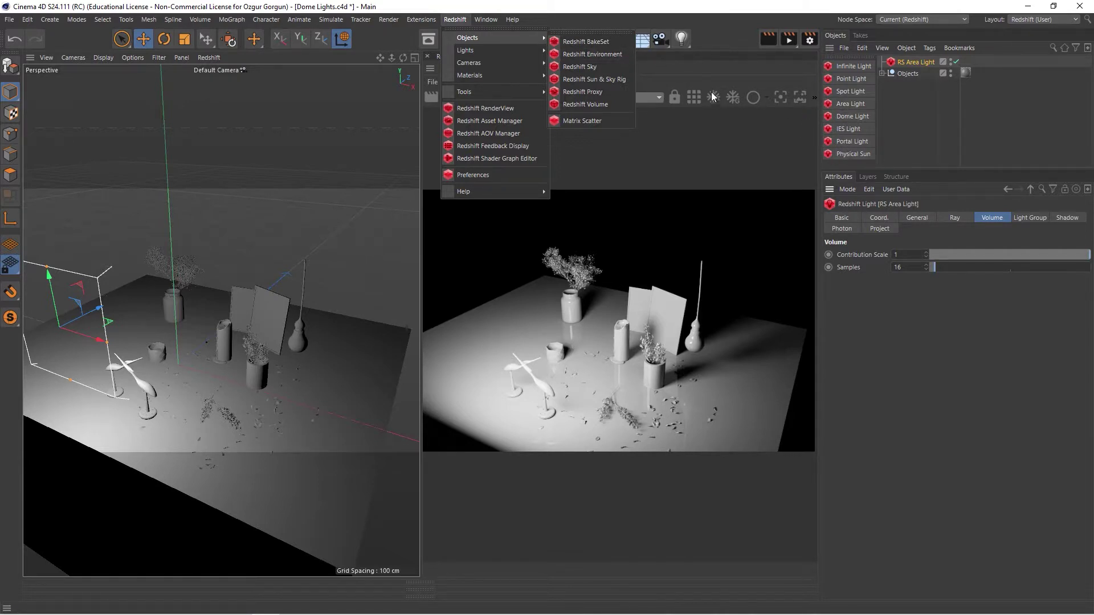
pyautogui.click(604, 33)
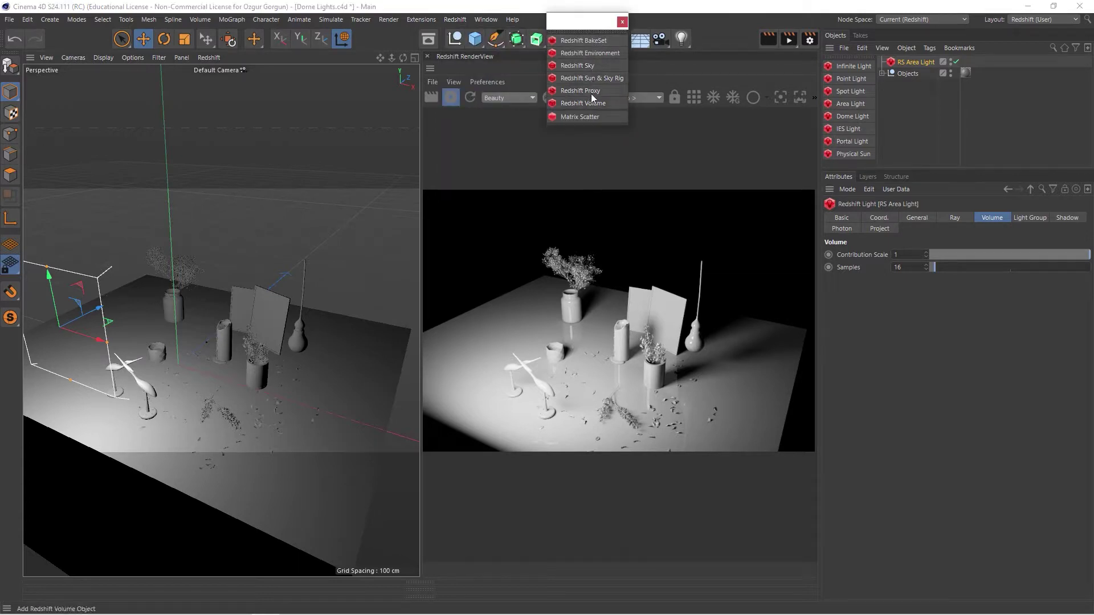
pyautogui.rightClick(595, 56)
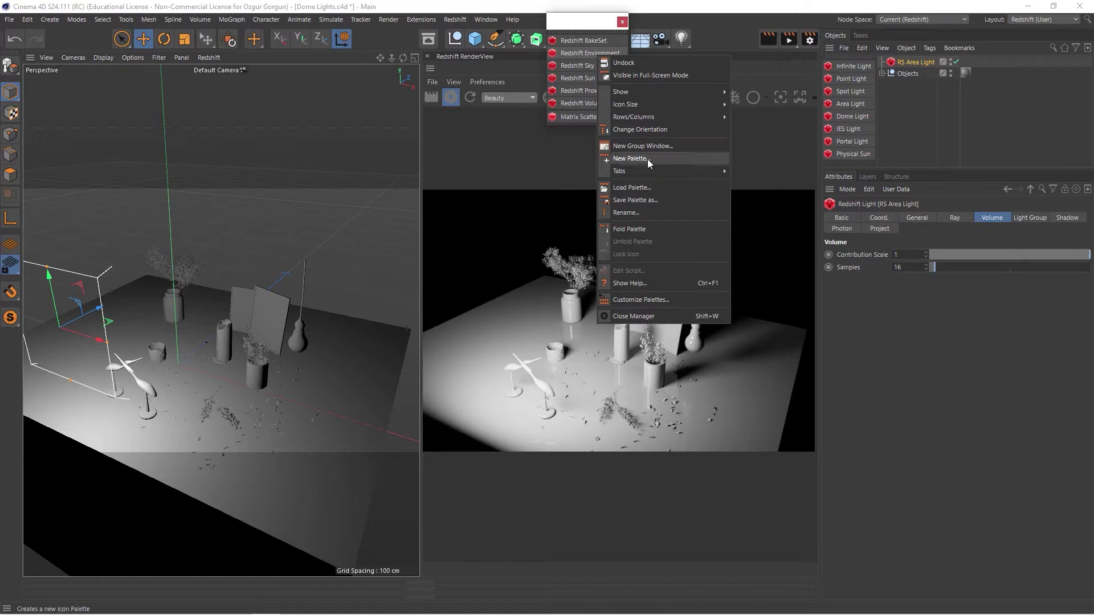
pyautogui.click(651, 299)
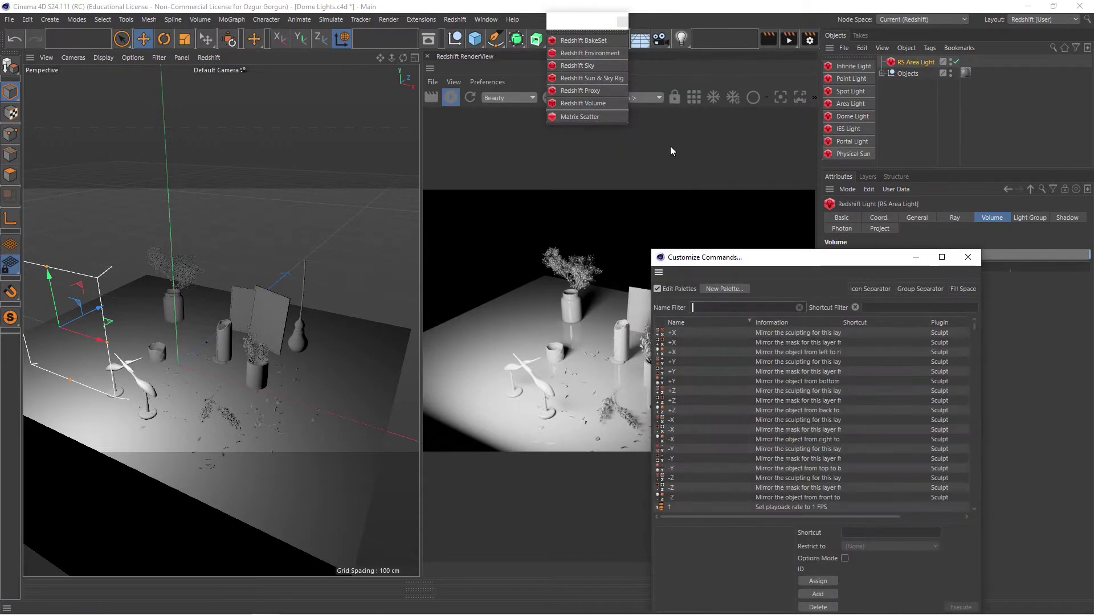
pyautogui.moveTo(584, 53); pyautogui.dragTo(854, 159)
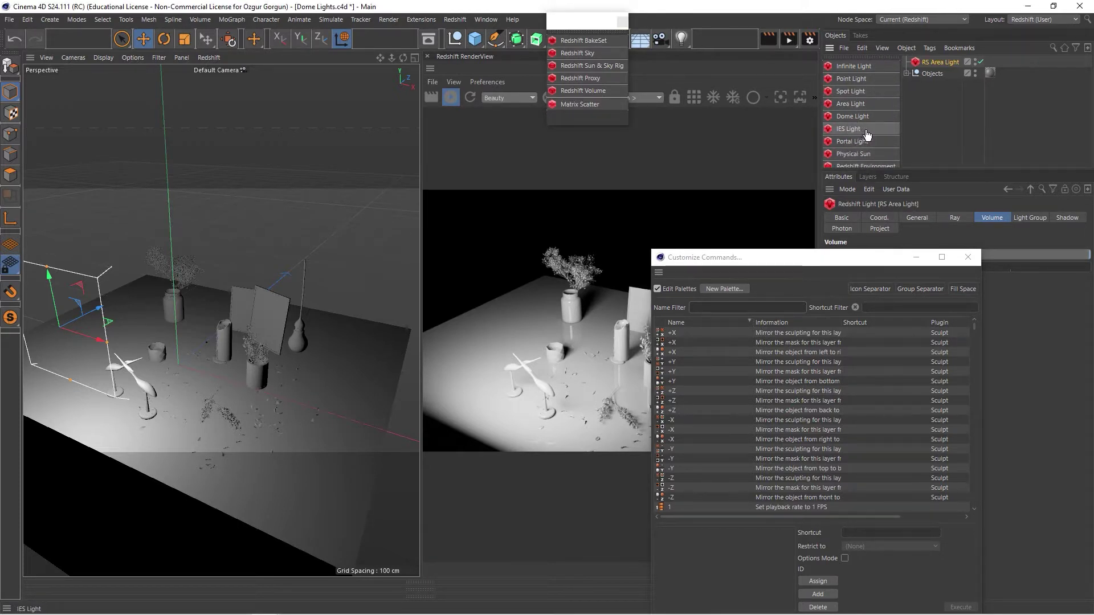
# Remove the IES Light, Portal Light and Physical Sun commands from the light palette.
pyautogui.press('Delete')
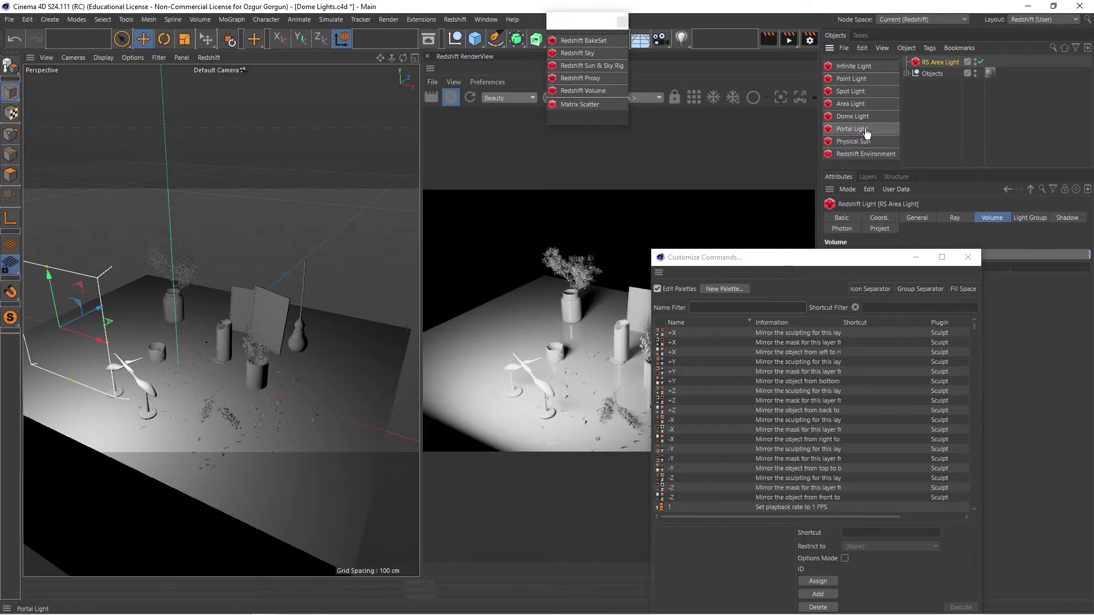
pyautogui.press('Delete')
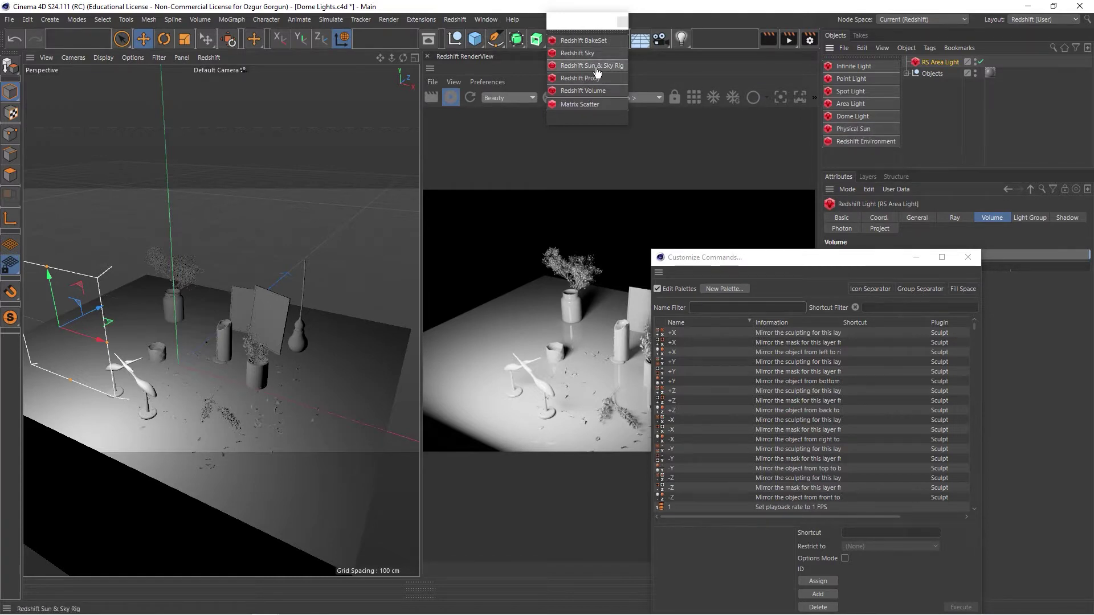
pyautogui.click(844, 127)
pyautogui.press('Delete')
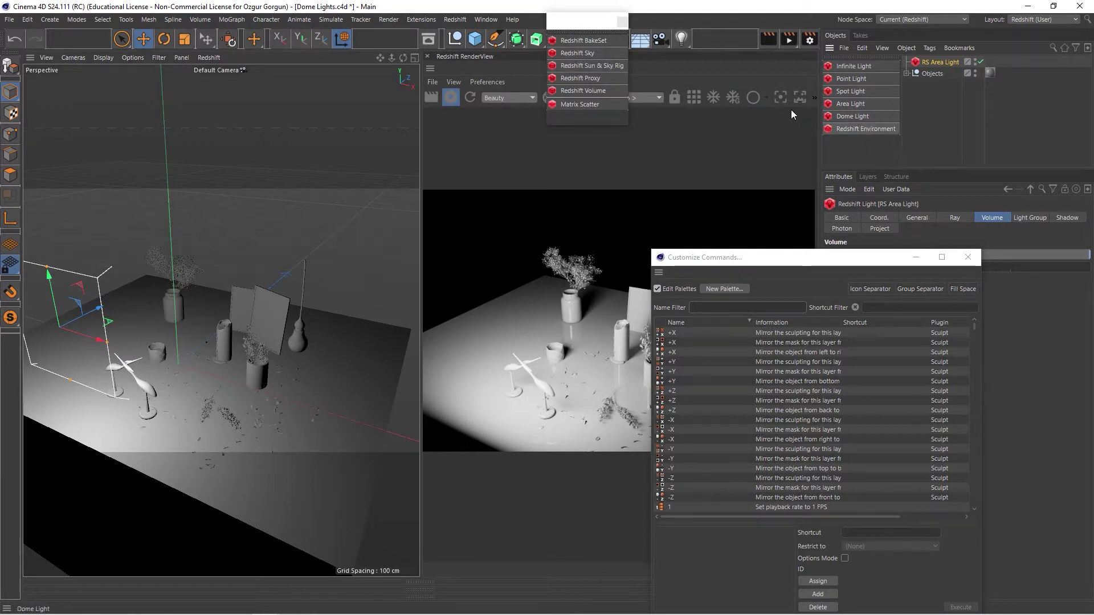
# Add Redshift Sun & Sky Rig to the light palette, remove Infinite Light, and finish palette customization.
pyautogui.moveTo(593, 66); pyautogui.dragTo(850, 124)
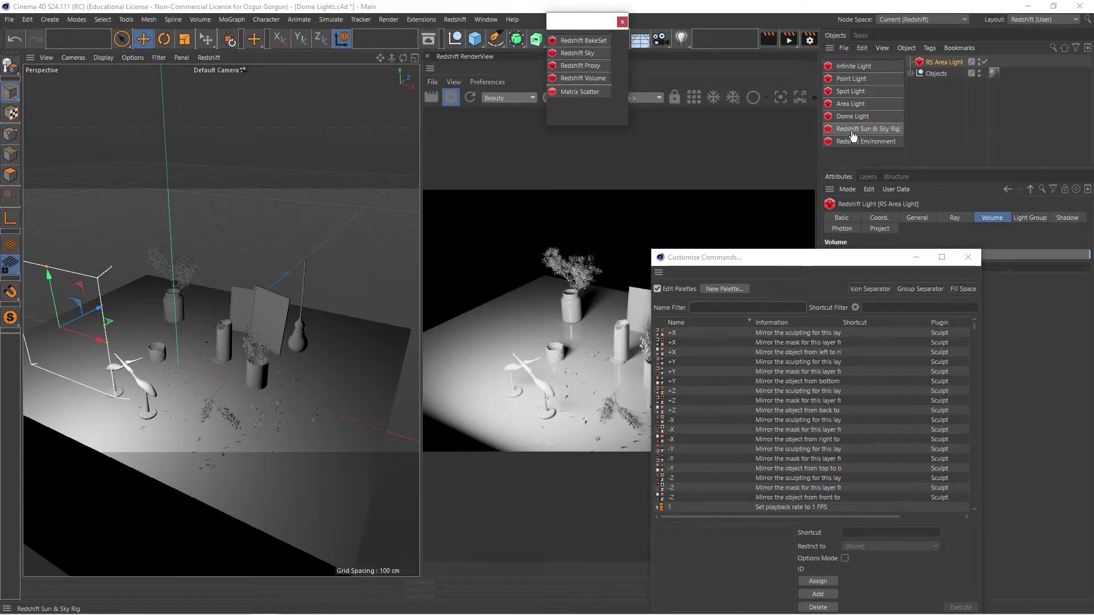
pyautogui.click(863, 69)
pyautogui.press('Delete')
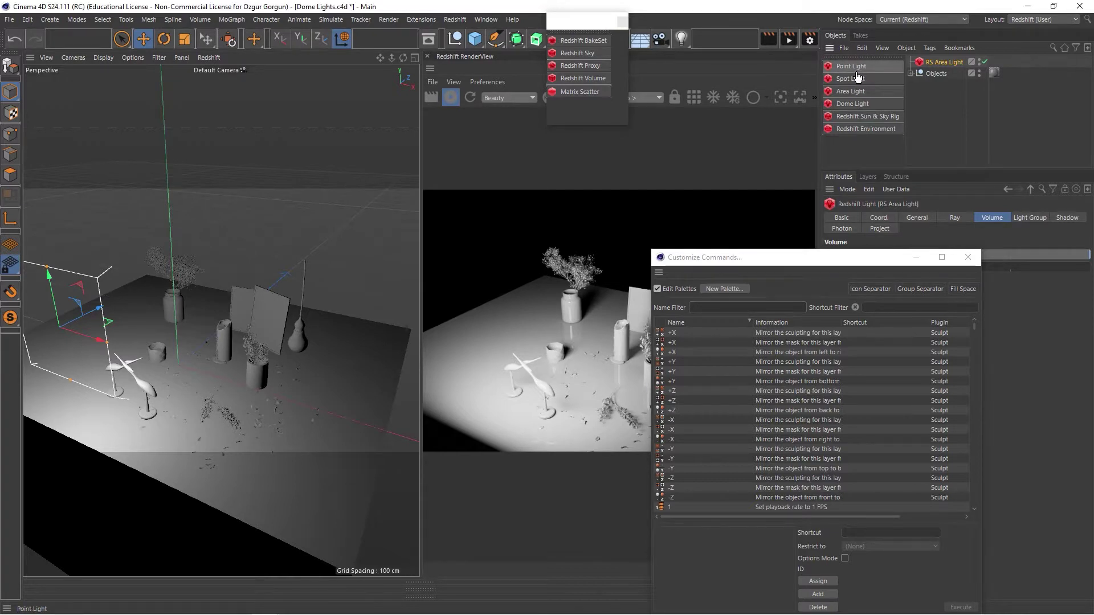
pyautogui.click(622, 22)
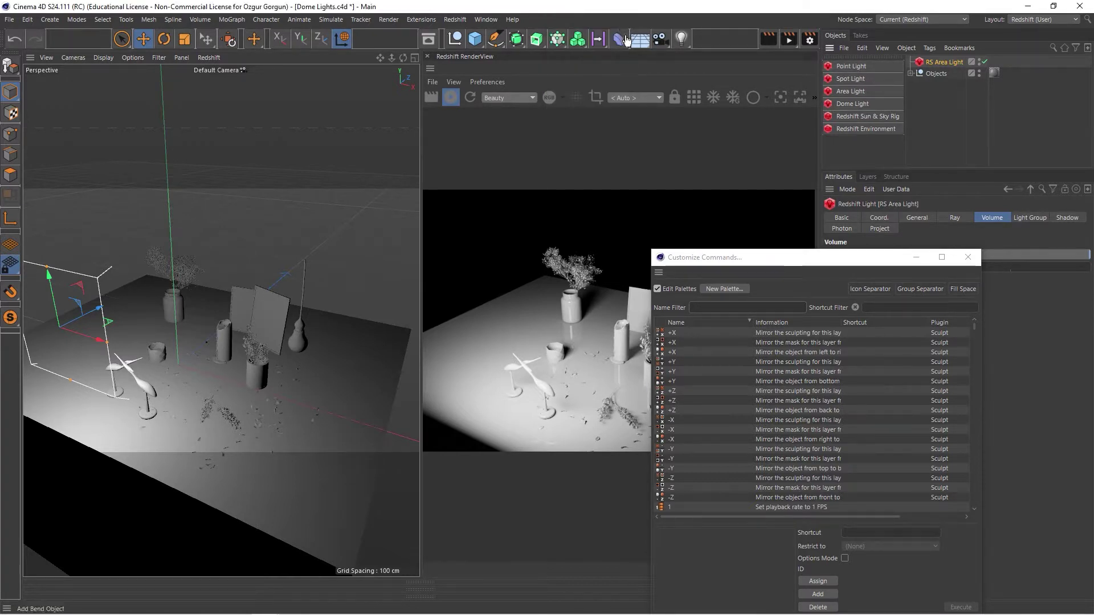
pyautogui.click(967, 258)
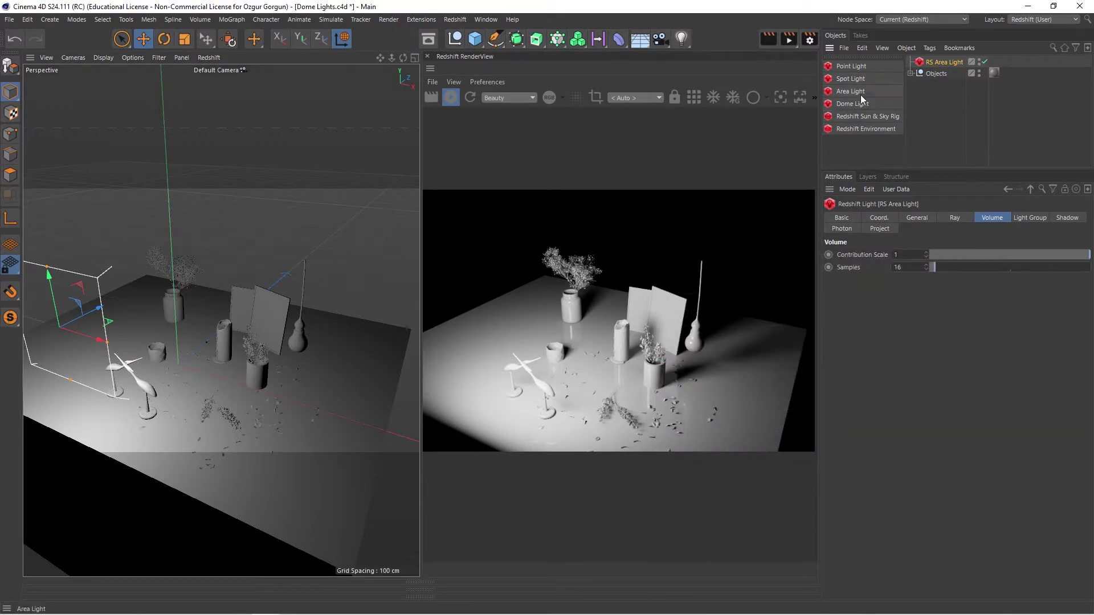
# Save the current interface layout as Redshift, replacing the existing layout file.
pyautogui.click(483, 20)
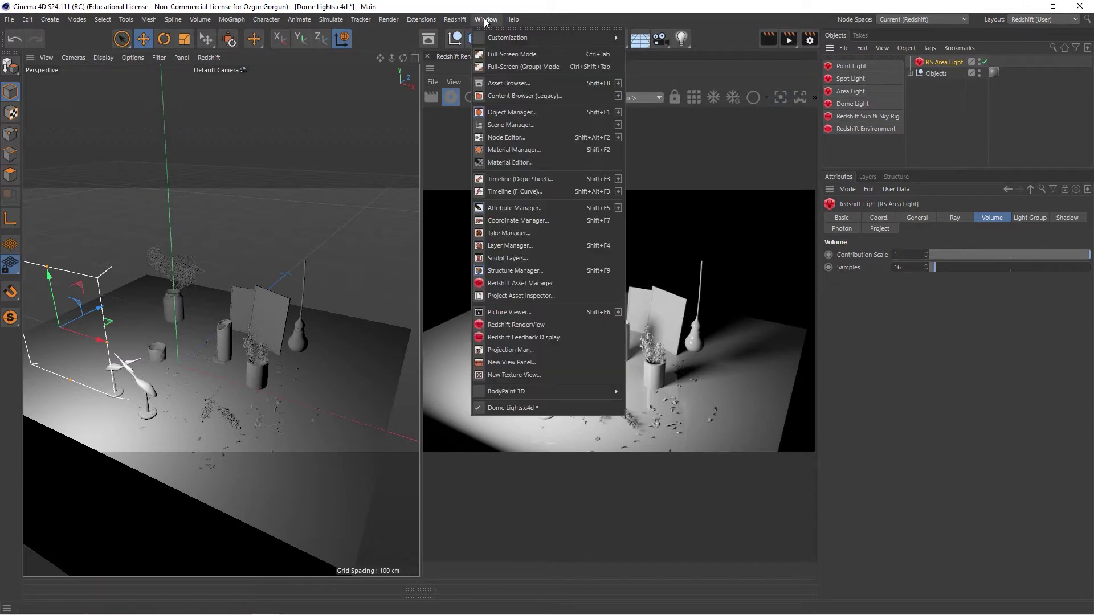
pyautogui.moveTo(501, 39)
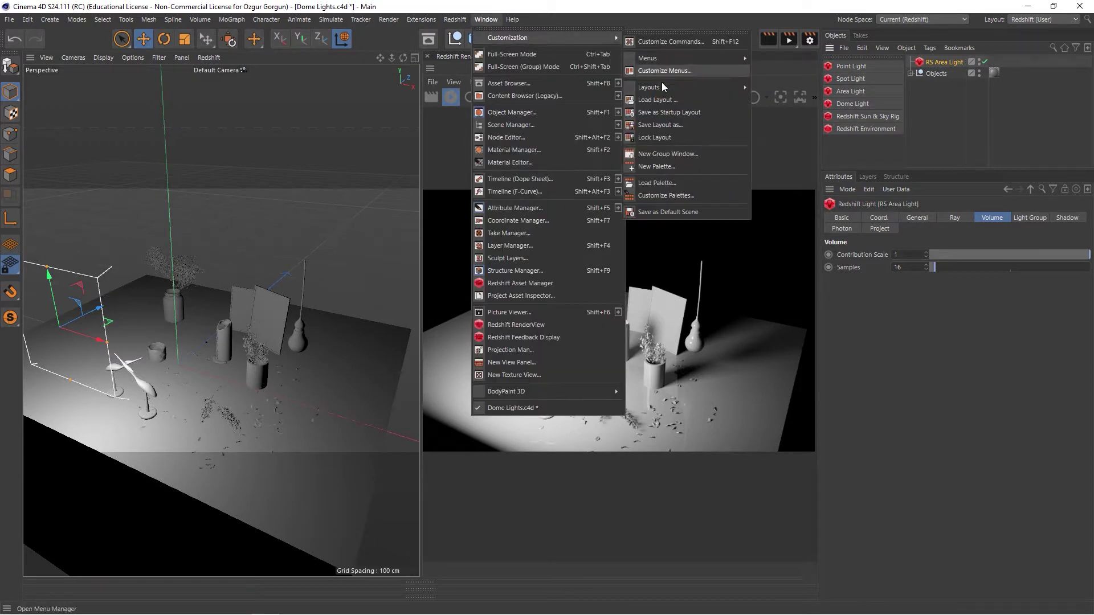
pyautogui.click(661, 124)
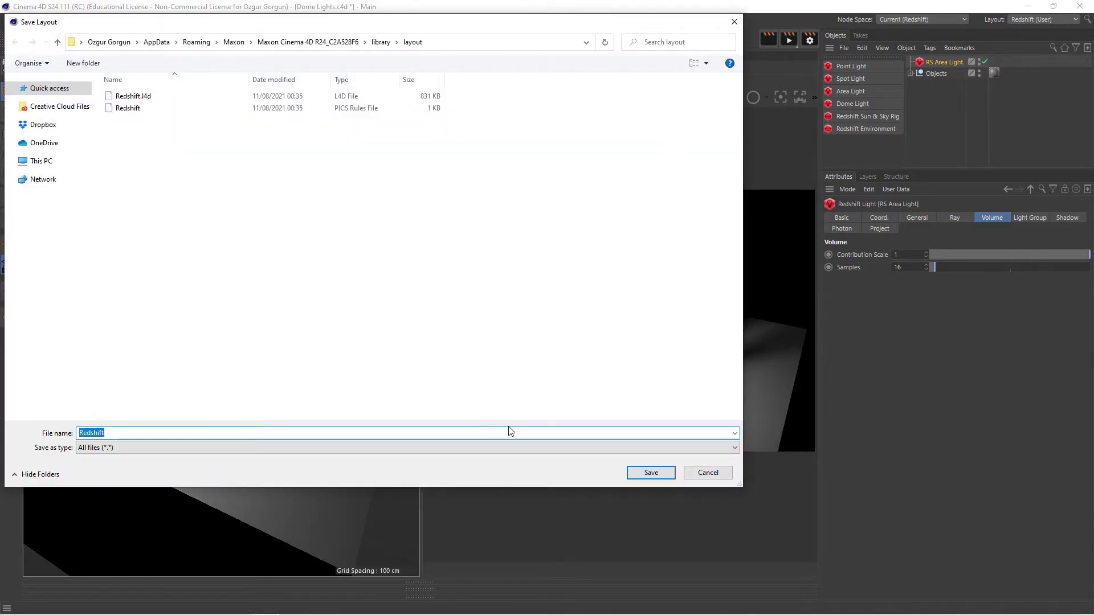
pyautogui.click(652, 470)
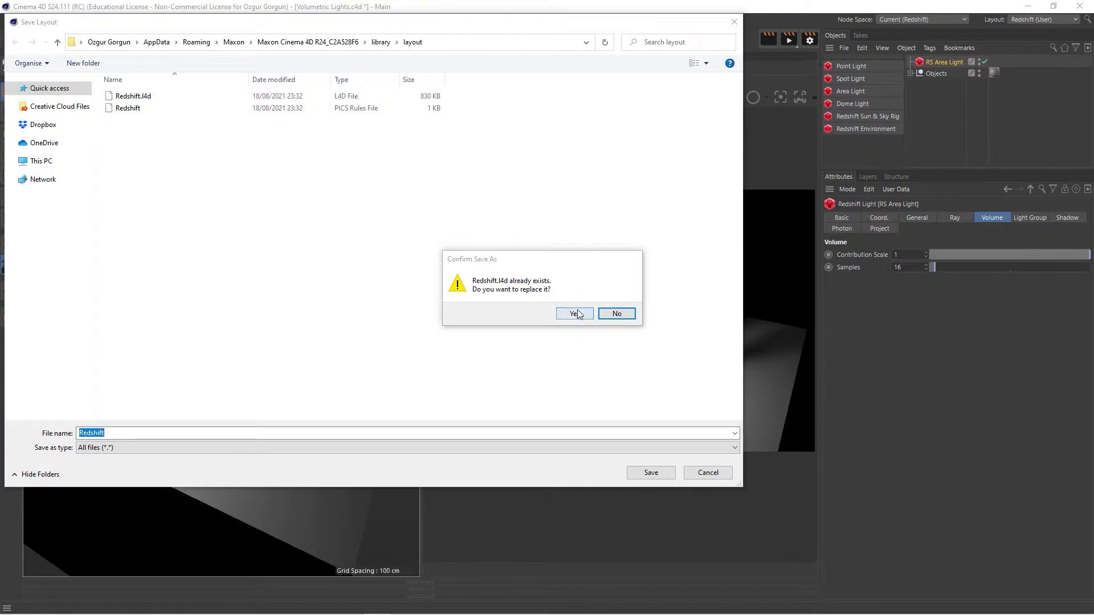
pyautogui.click(576, 314)
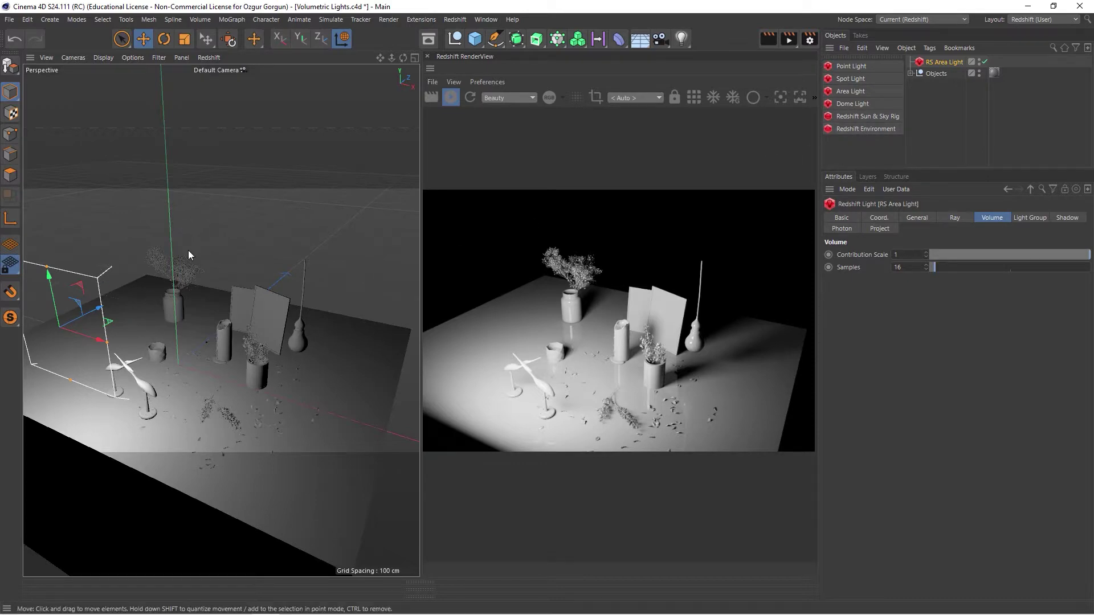
# Add a Redshift Environment to the scene and lower the area light's volume Contribution Scale to about 0.009.
pyautogui.click(870, 128)
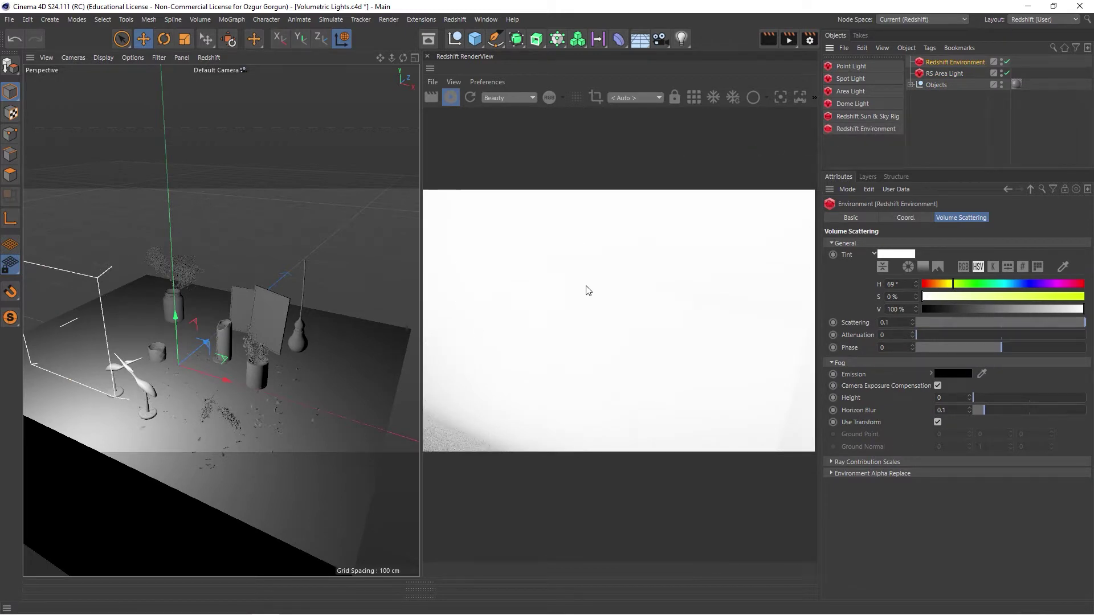
pyautogui.click(955, 73)
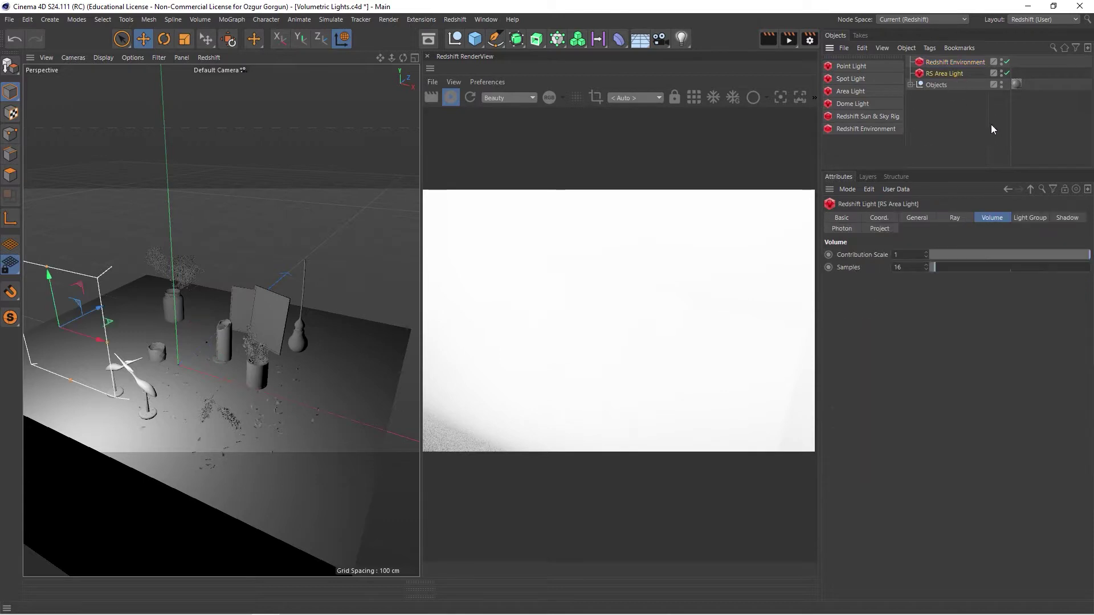
pyautogui.moveTo(1083, 259); pyautogui.dragTo(1017, 261)
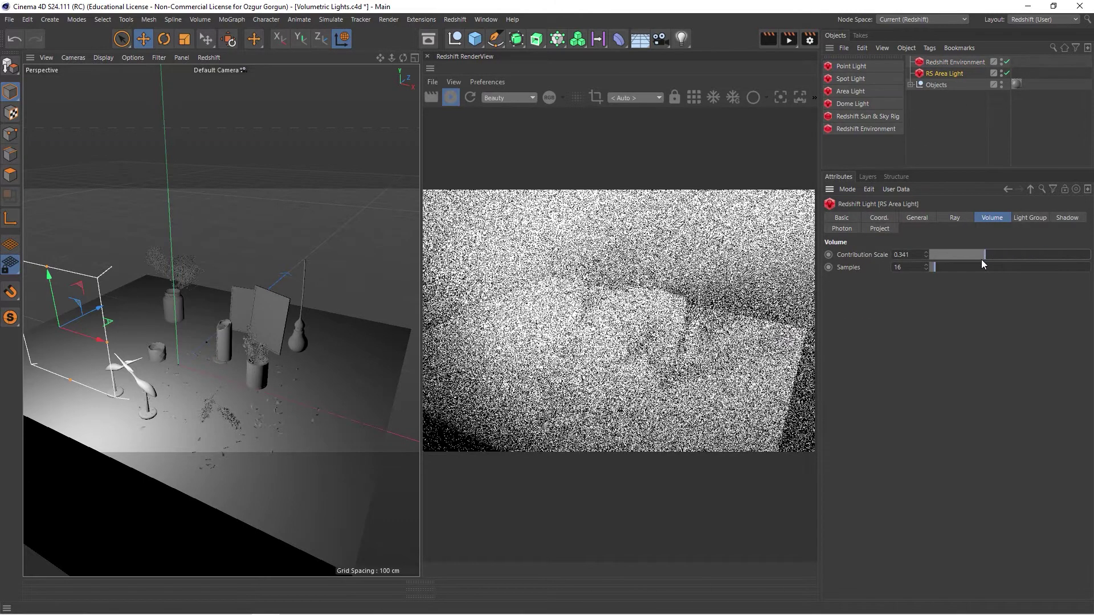
pyautogui.moveTo(949, 255)
pyautogui.mouseDown()
pyautogui.moveTo(1085, 257)
pyautogui.moveTo(931, 262)
pyautogui.mouseUp()
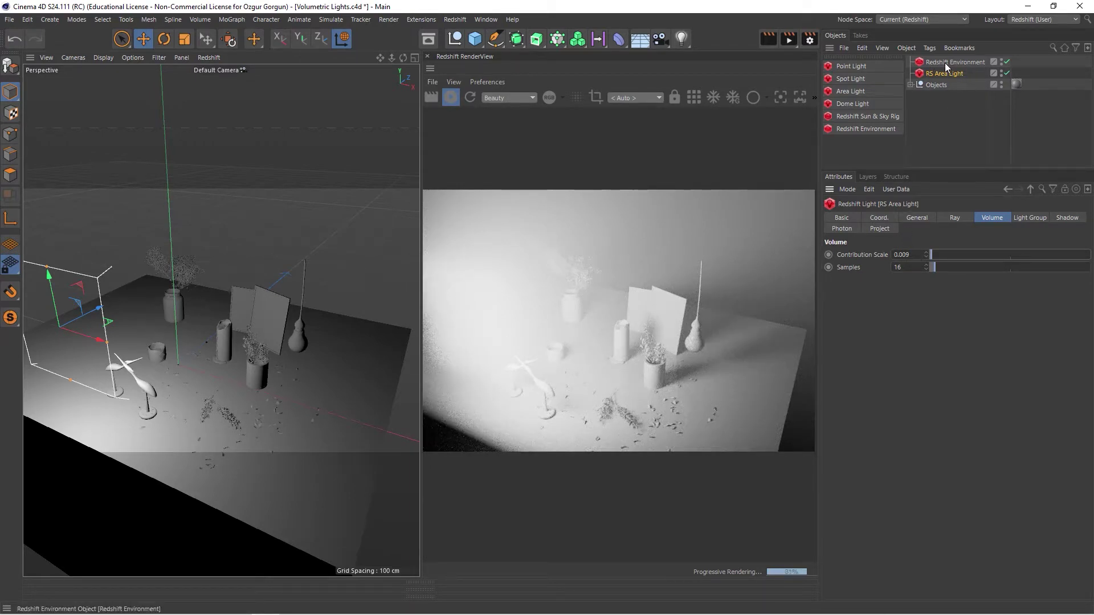
# Reduce the Redshift Environment's Scattering to about 0.007.
pyautogui.click(960, 63)
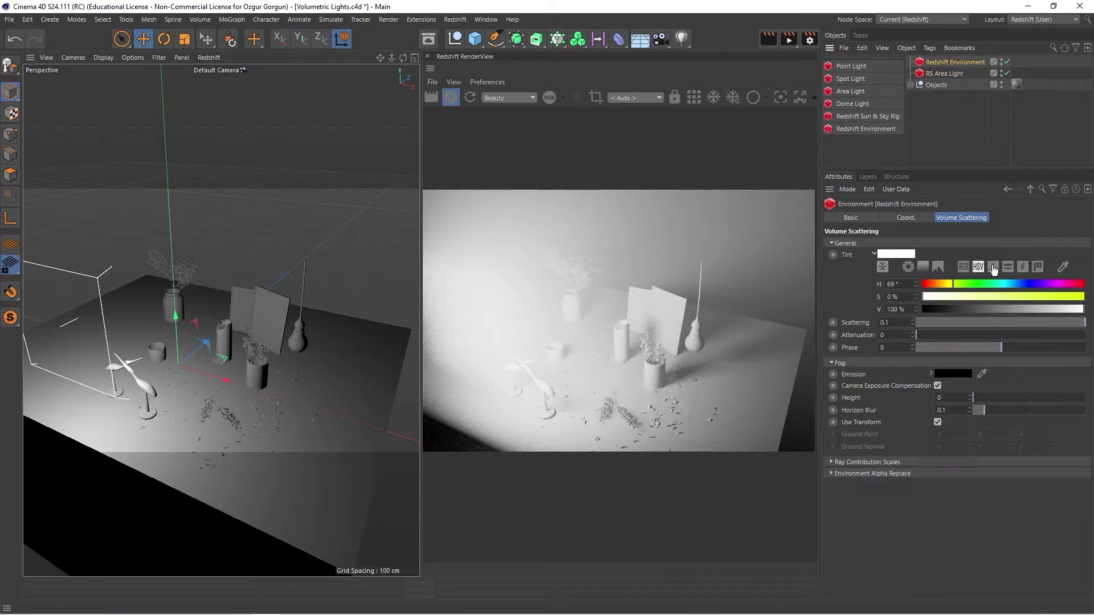
pyautogui.moveTo(1082, 324); pyautogui.dragTo(933, 322)
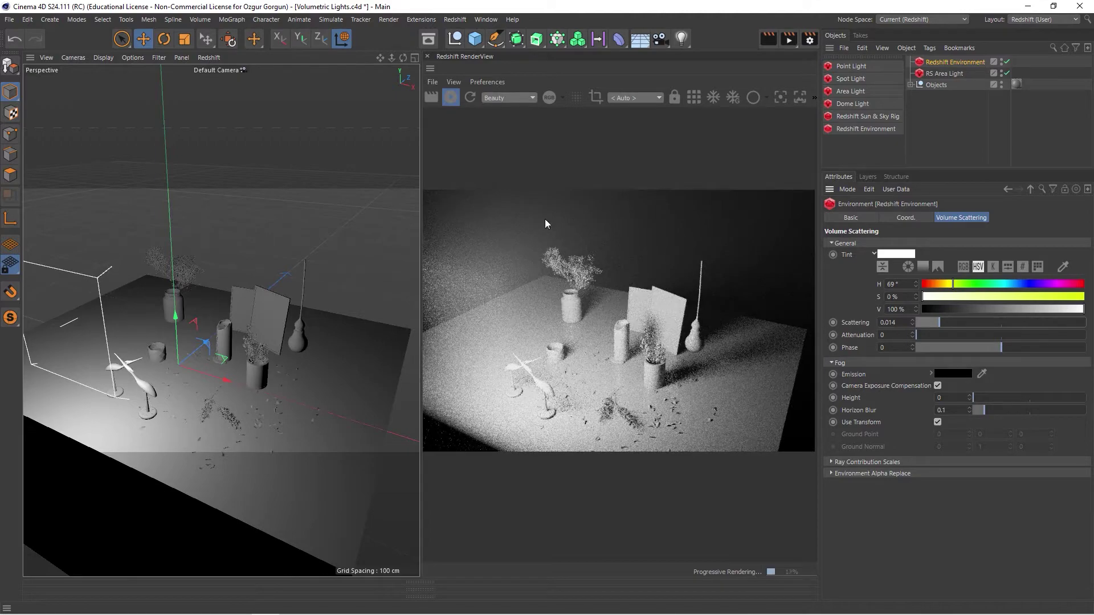
pyautogui.moveTo(935, 324); pyautogui.dragTo(932, 322)
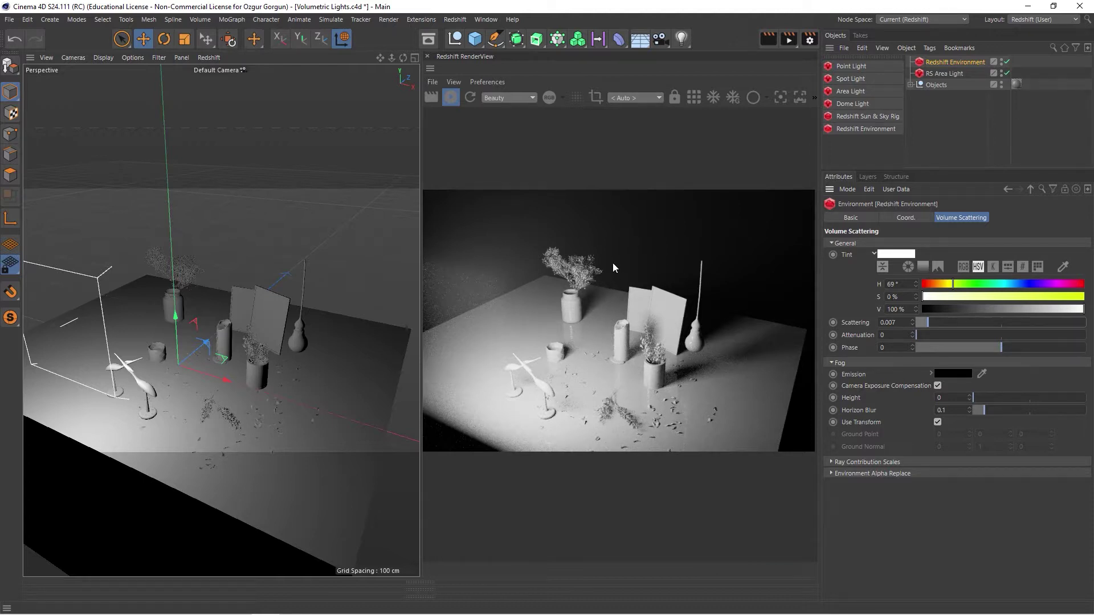
# Reduce the RS Area Light's Spread to about 0.098.
pyautogui.click(946, 73)
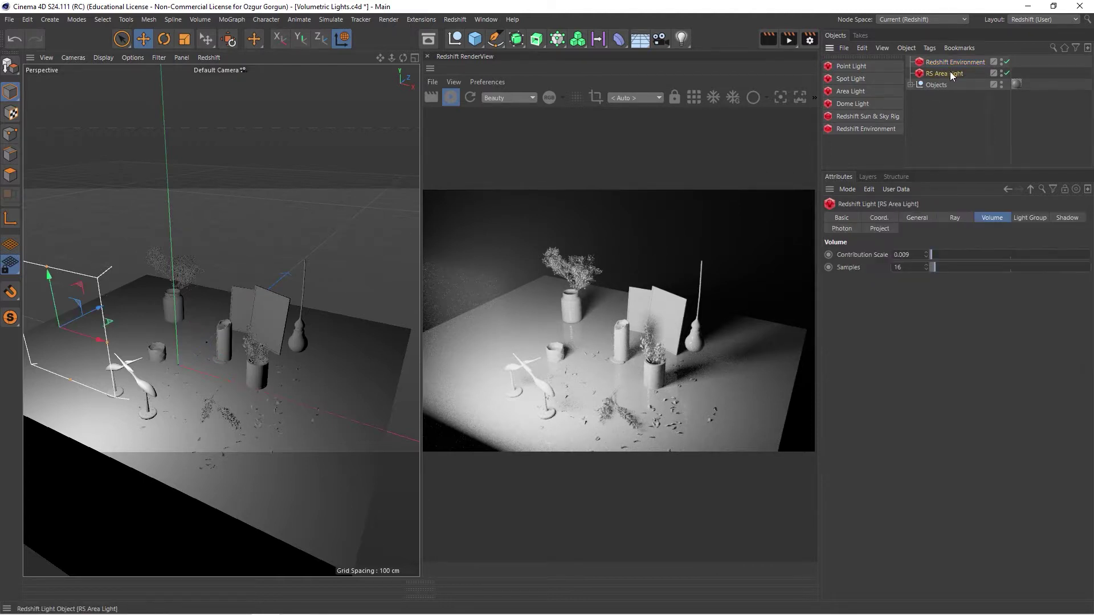
pyautogui.click(923, 217)
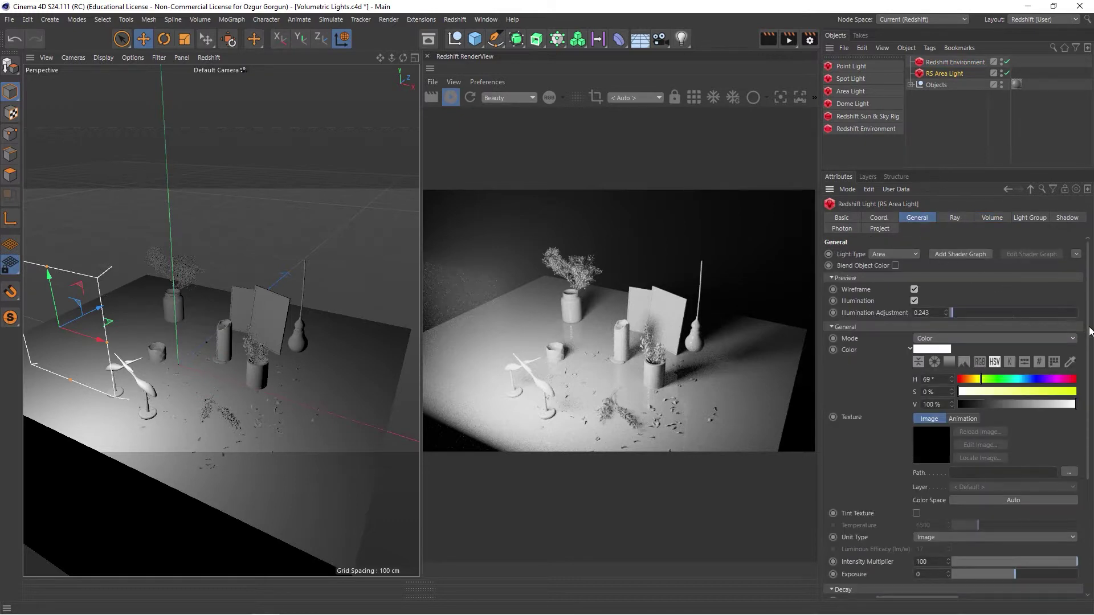
pyautogui.scroll(-5, 1088, 335)
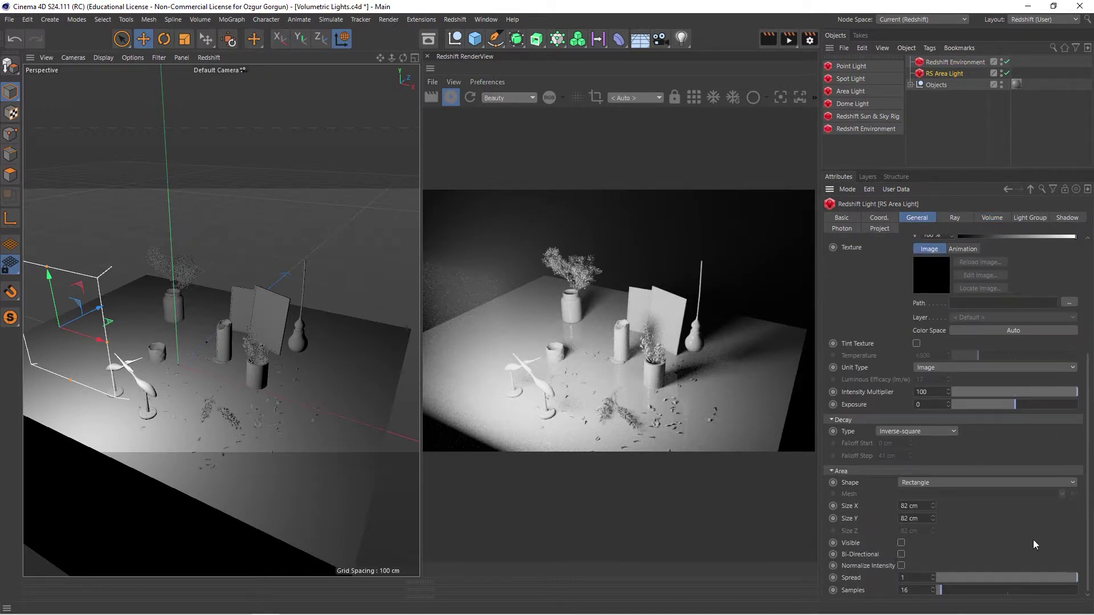
pyautogui.moveTo(1065, 577); pyautogui.dragTo(964, 586)
pyautogui.moveTo(961, 587); pyautogui.dragTo(950, 589)
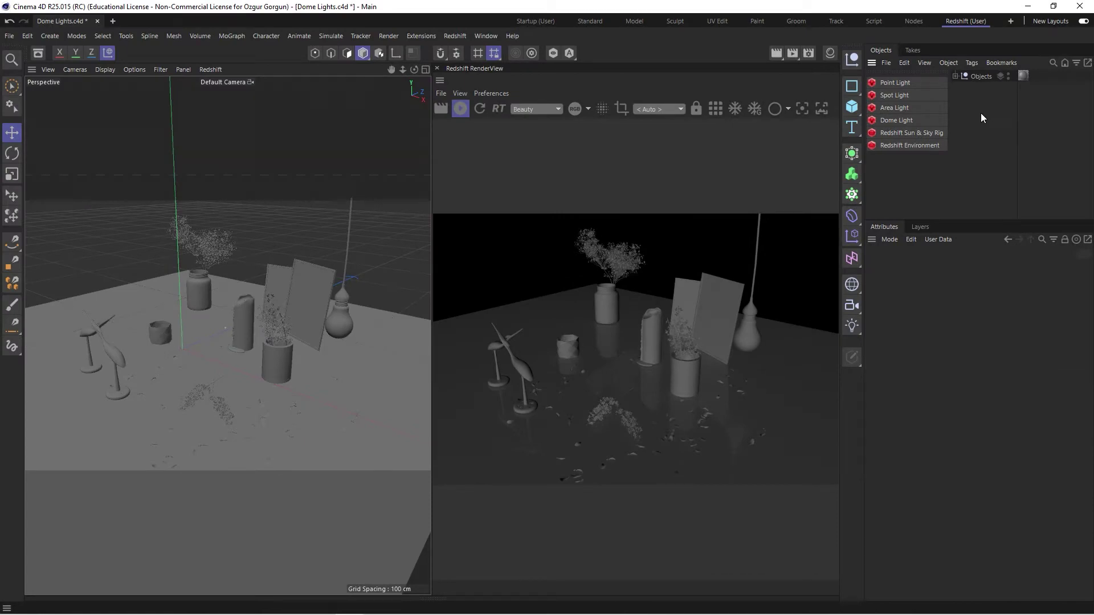
# In the Dome Lights scene, add an area light, move it beside the still life and expand its Contribution settings.
pyautogui.click(907, 109)
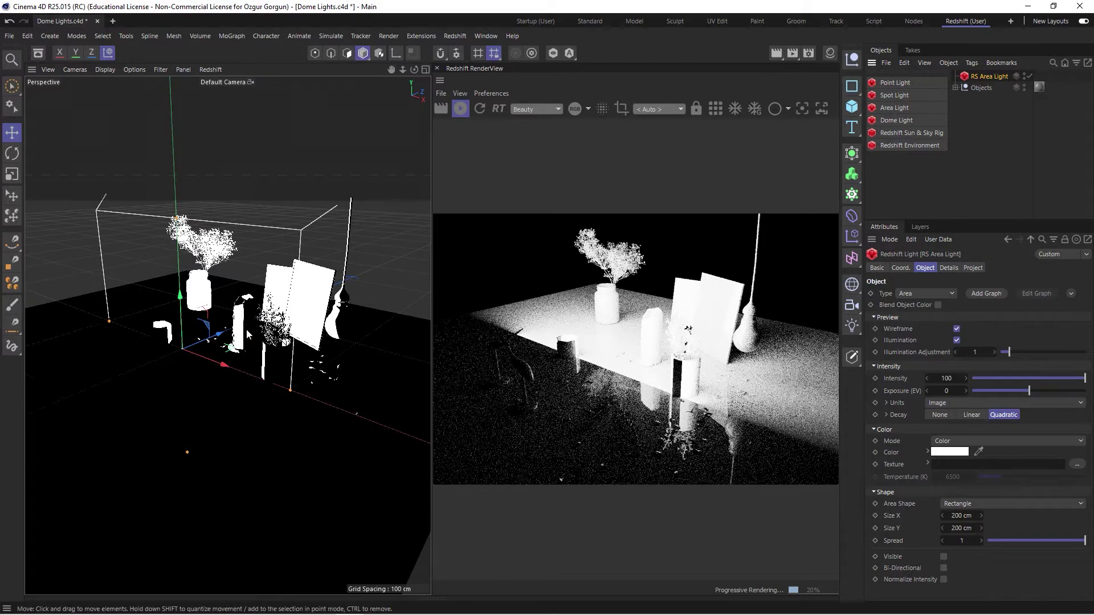
pyautogui.moveTo(185, 316); pyautogui.dragTo(207, 351)
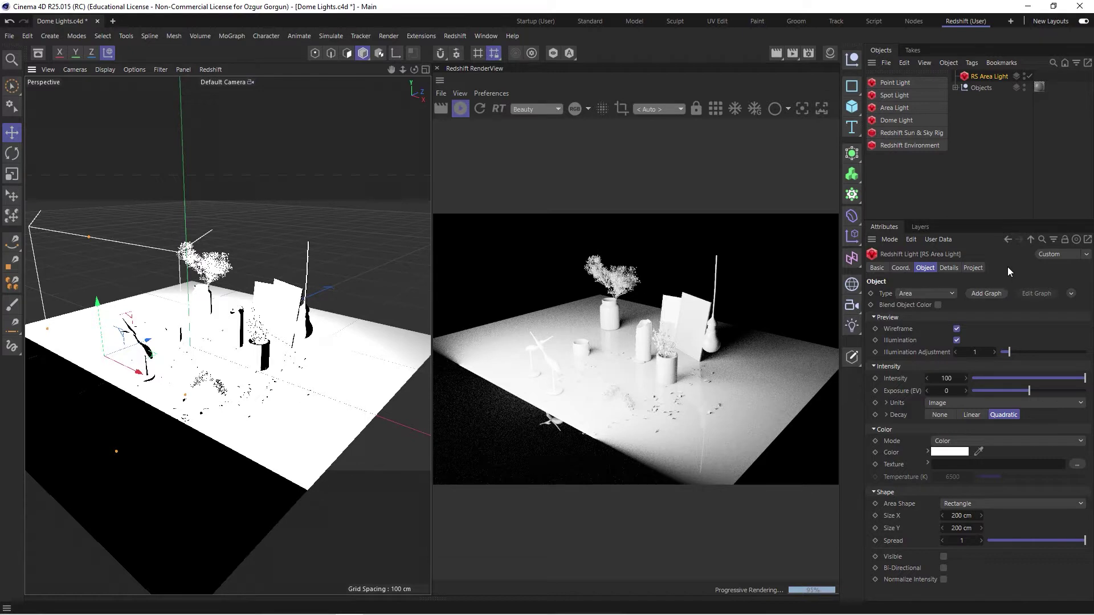
pyautogui.click(949, 268)
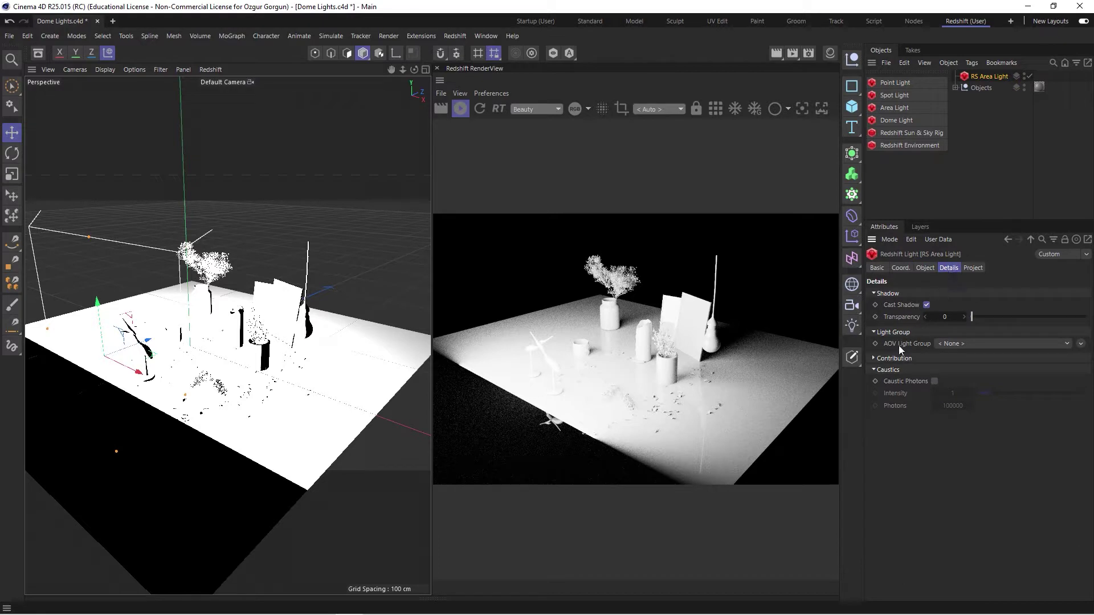
pyautogui.click(874, 359)
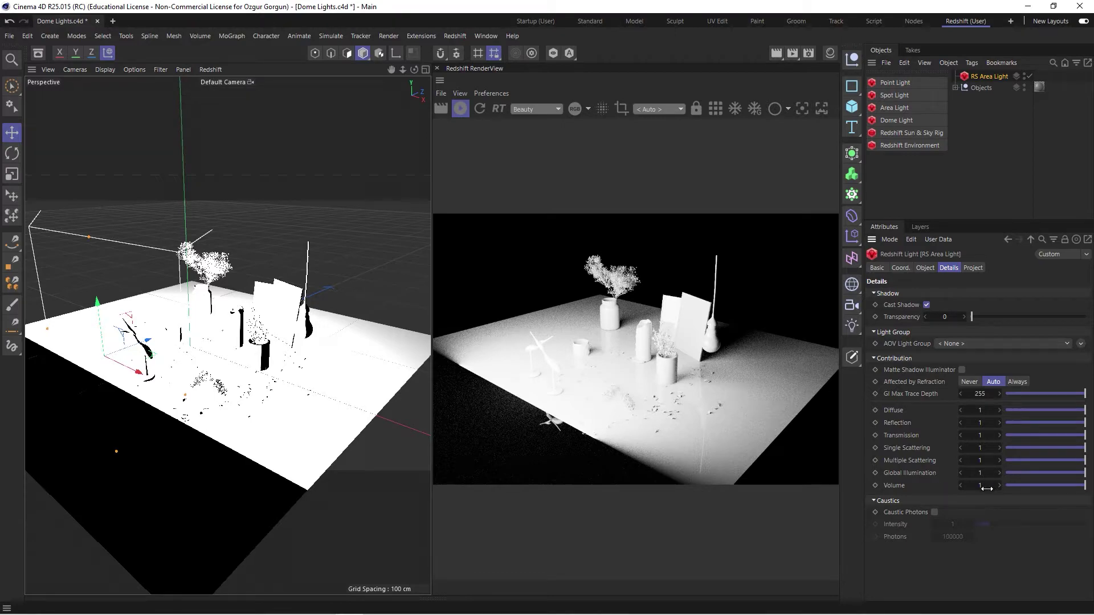
# Add a Redshift Environment and lower the area light's Volume contribution to about 0.082.
pyautogui.click(923, 147)
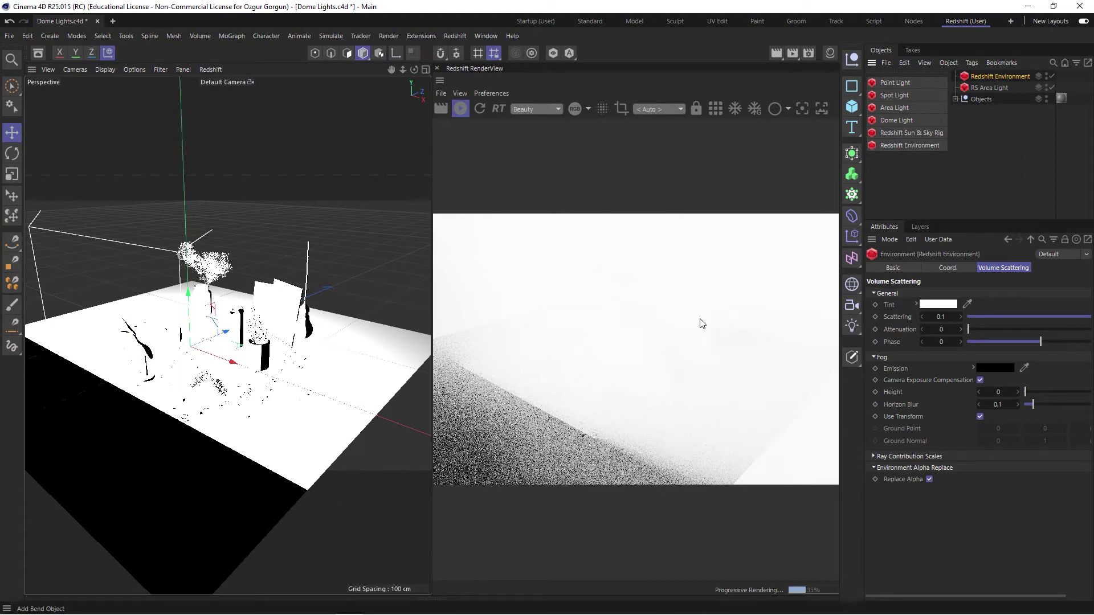
pyautogui.click(996, 88)
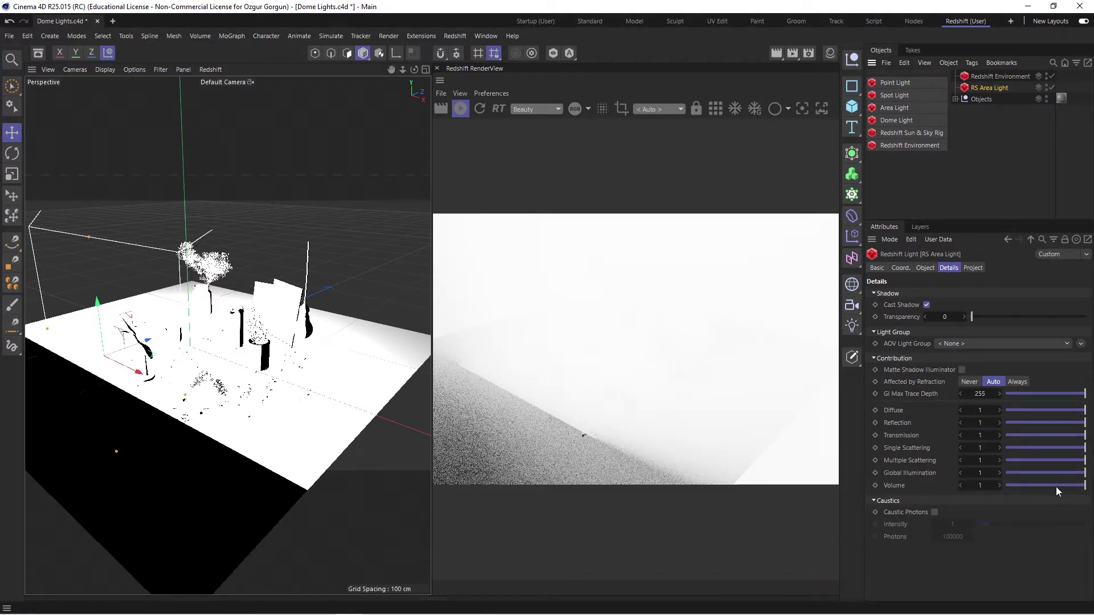
pyautogui.moveTo(1083, 486); pyautogui.dragTo(1012, 491)
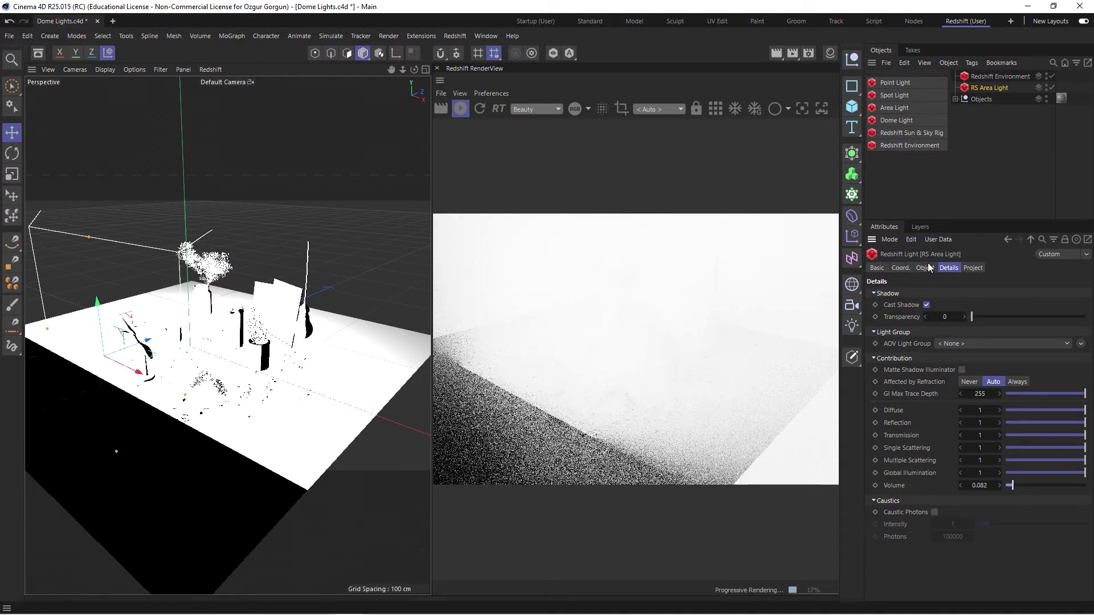
# Narrow the area light's Spread to about 0.055 and reduce its Intensity.
pyautogui.click(925, 268)
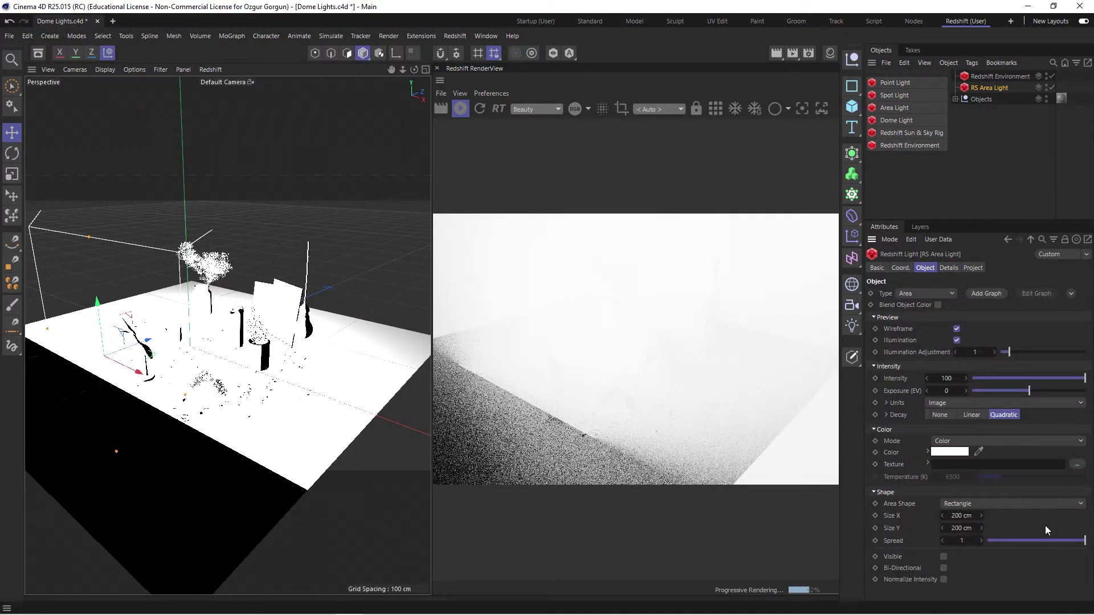
pyautogui.moveTo(1081, 542); pyautogui.dragTo(986, 543)
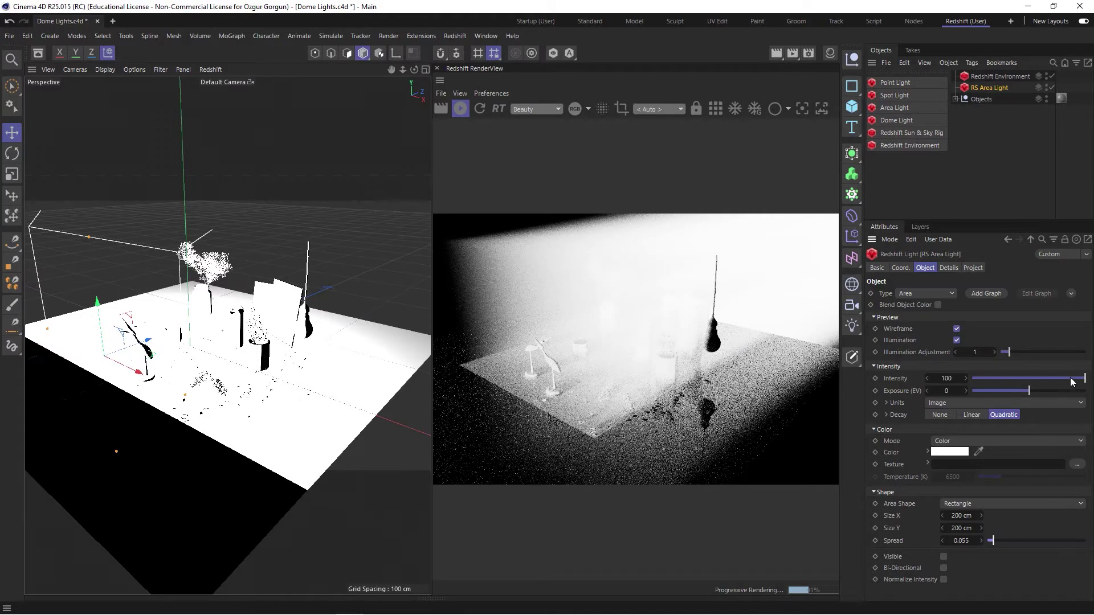
pyautogui.moveTo(1081, 378); pyautogui.dragTo(972, 393)
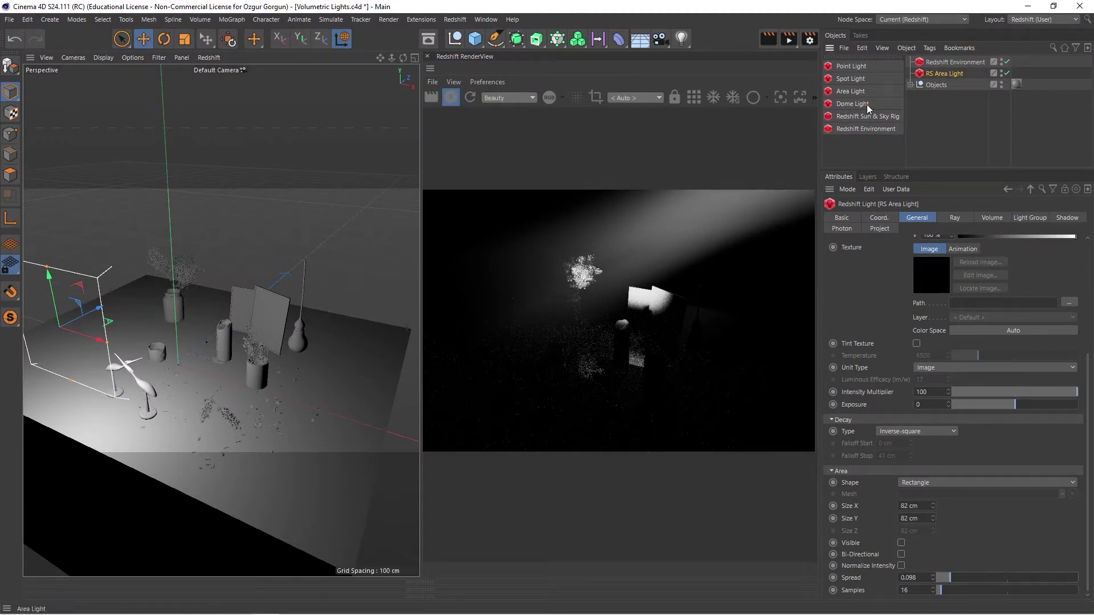
# In the Volumetric Lights scene, look through the area light, aim it at the cards and candle, and return to the default camera.
pyautogui.click(77, 57)
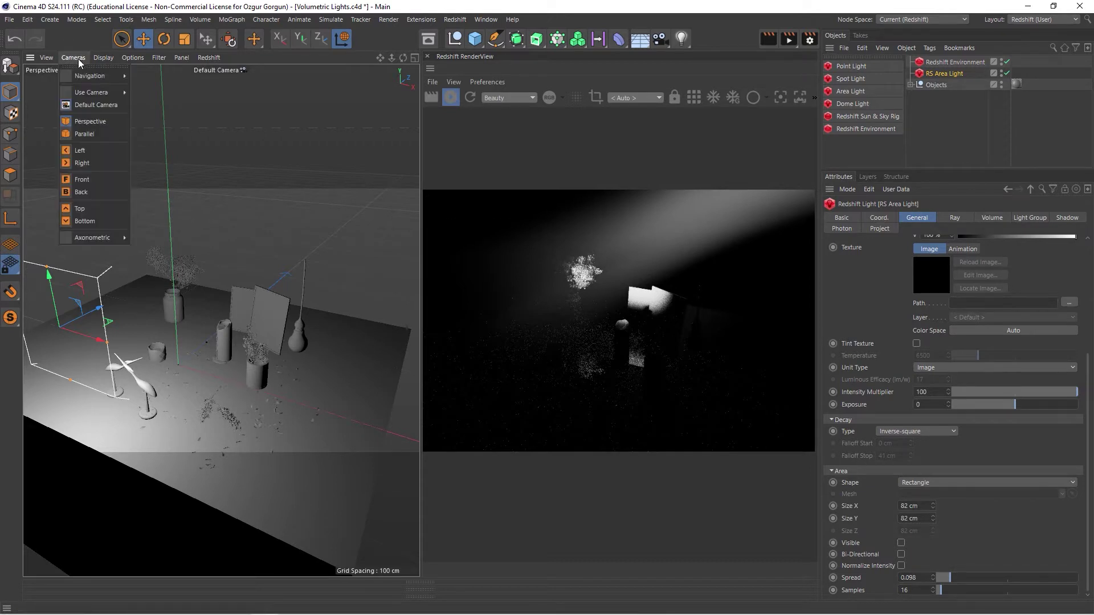
pyautogui.moveTo(88, 91)
pyautogui.click(180, 112)
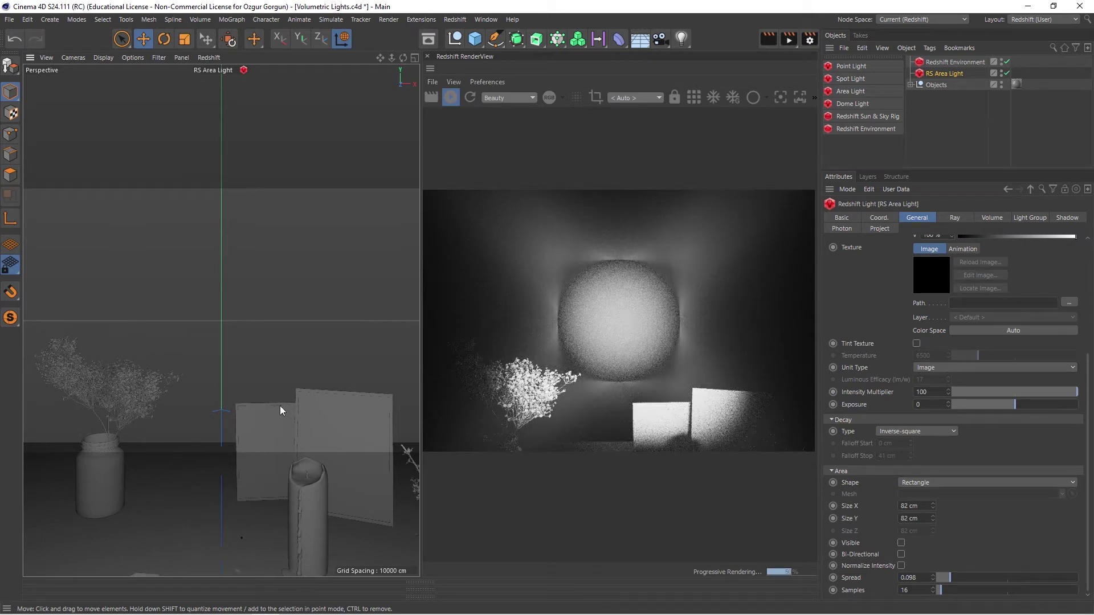
pyautogui.keyDown('alt'); pyautogui.moveTo(268, 425); pyautogui.dragTo(255, 326); pyautogui.keyUp('alt')
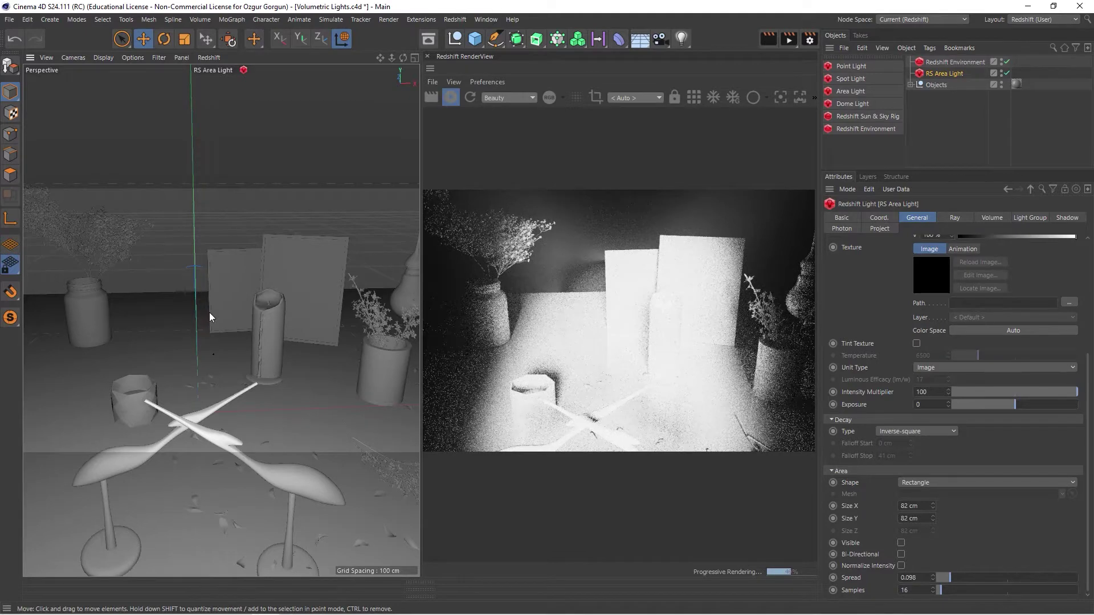
pyautogui.click(68, 56)
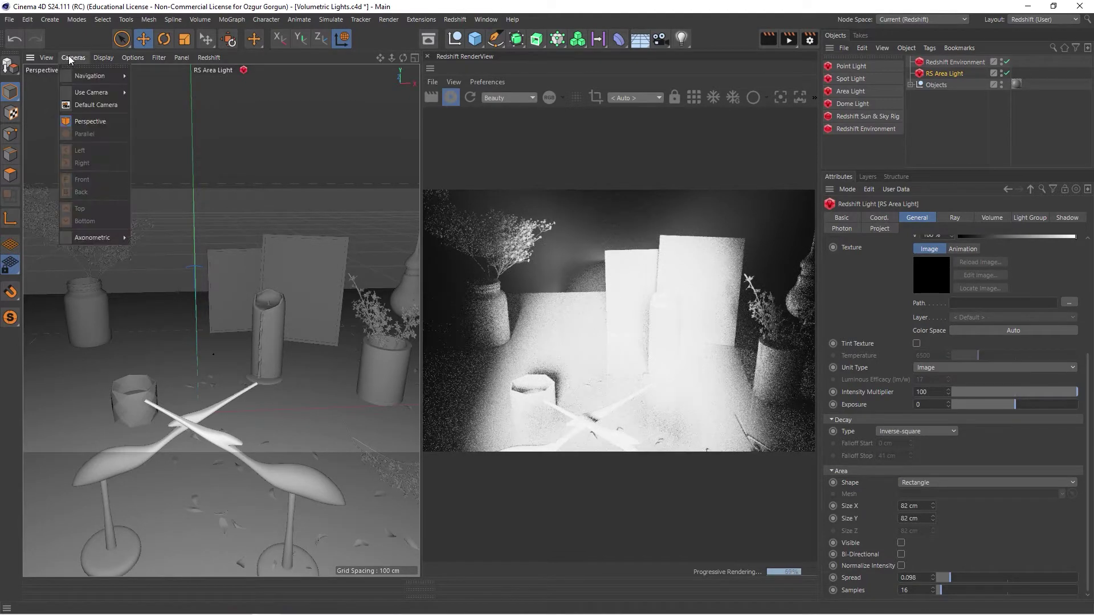
pyautogui.click(90, 104)
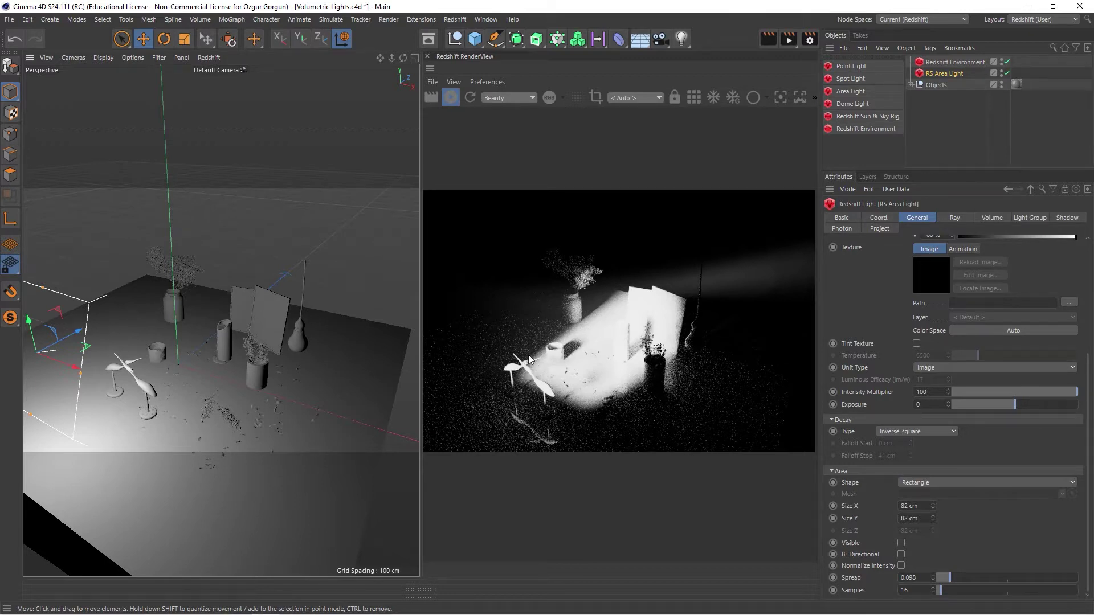
# Re-aim the area light down at the bird figurines by looking through it, and set its Intensity Multiplier to about 17.34.
pyautogui.click(72, 58)
pyautogui.moveTo(91, 92)
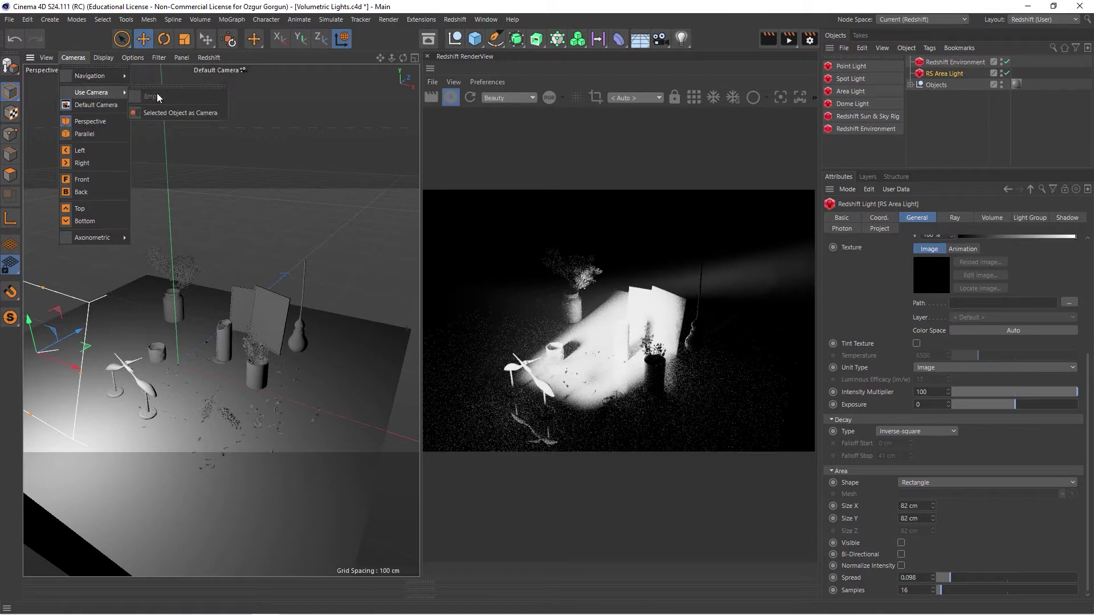
pyautogui.click(188, 114)
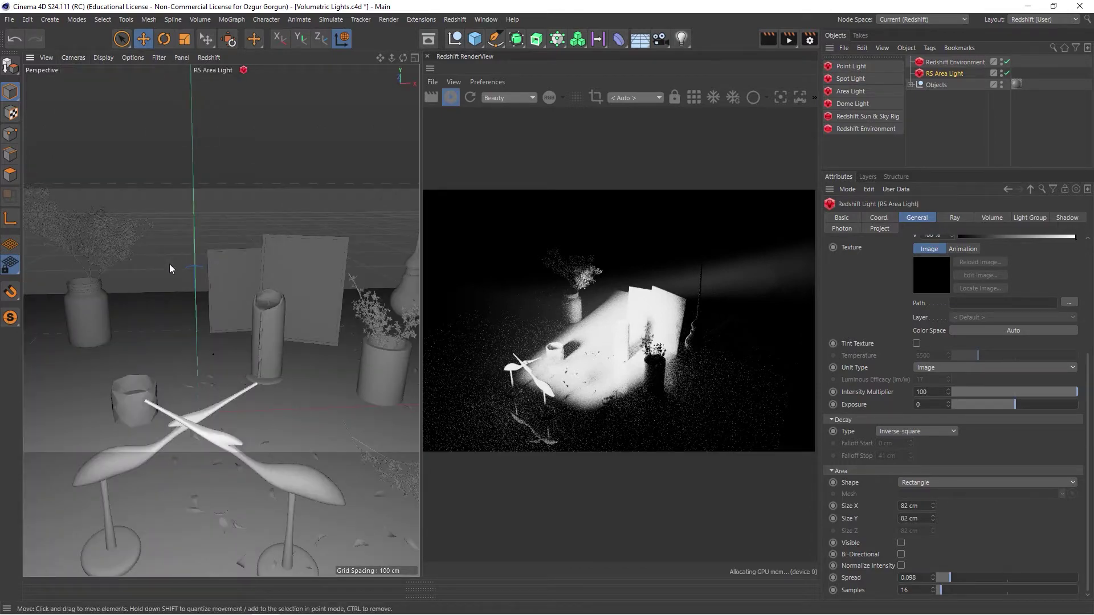
pyautogui.keyDown('alt'); pyautogui.moveTo(212, 350); pyautogui.dragTo(214, 292); pyautogui.keyUp('alt')
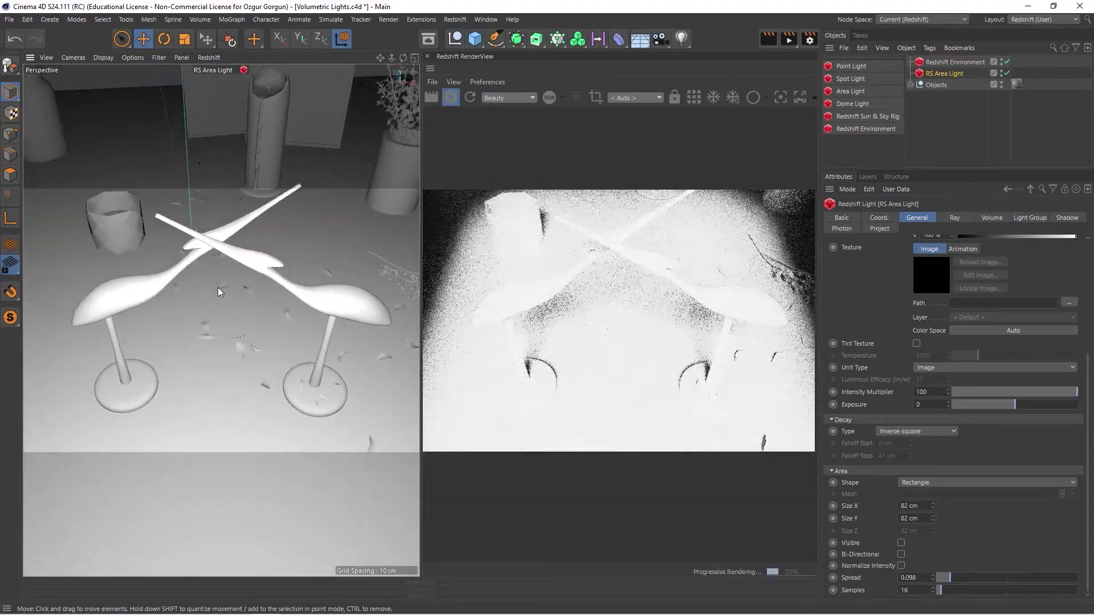
pyautogui.click(71, 56)
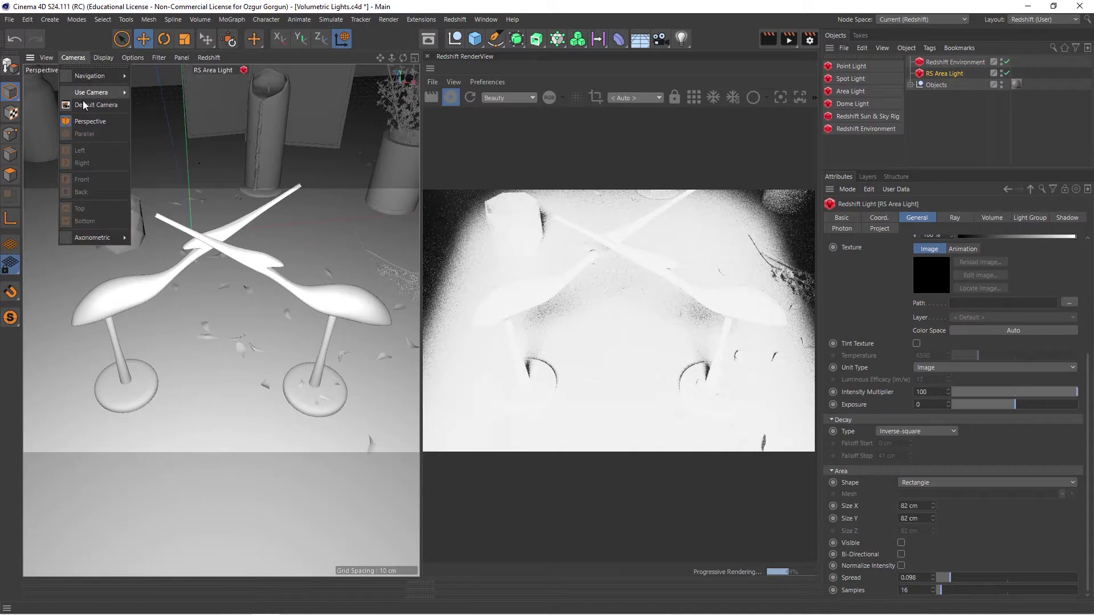
pyautogui.click(87, 104)
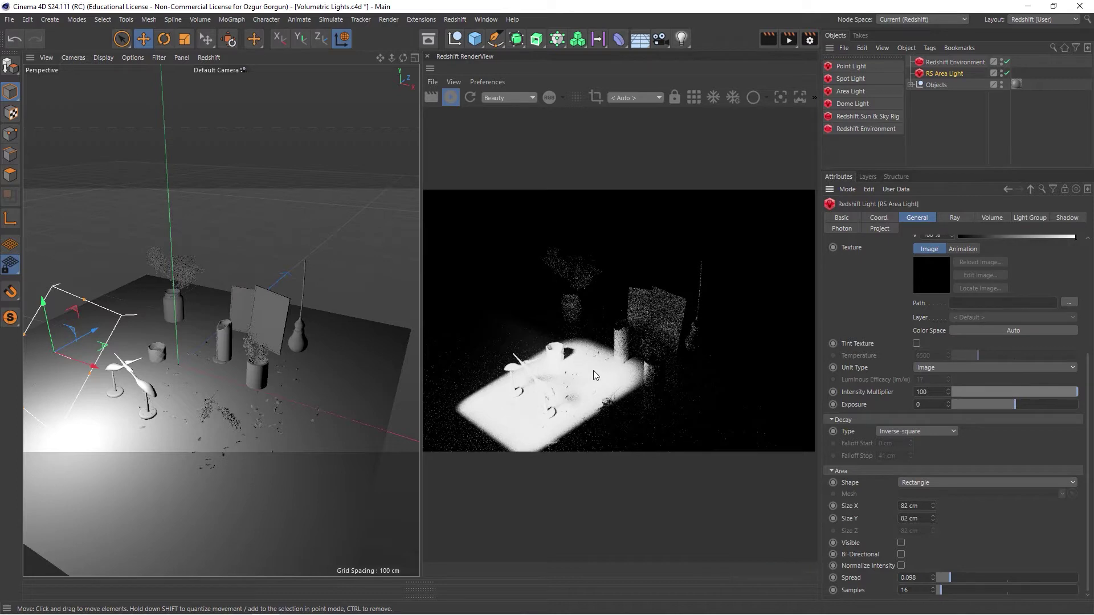
pyautogui.moveTo(1075, 397); pyautogui.dragTo(974, 398)
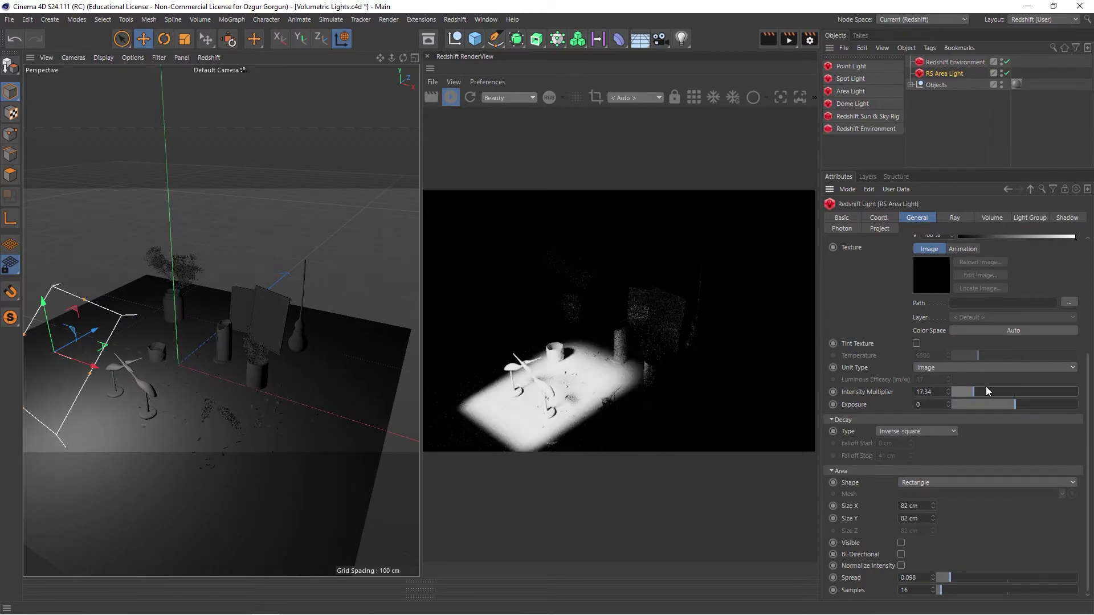
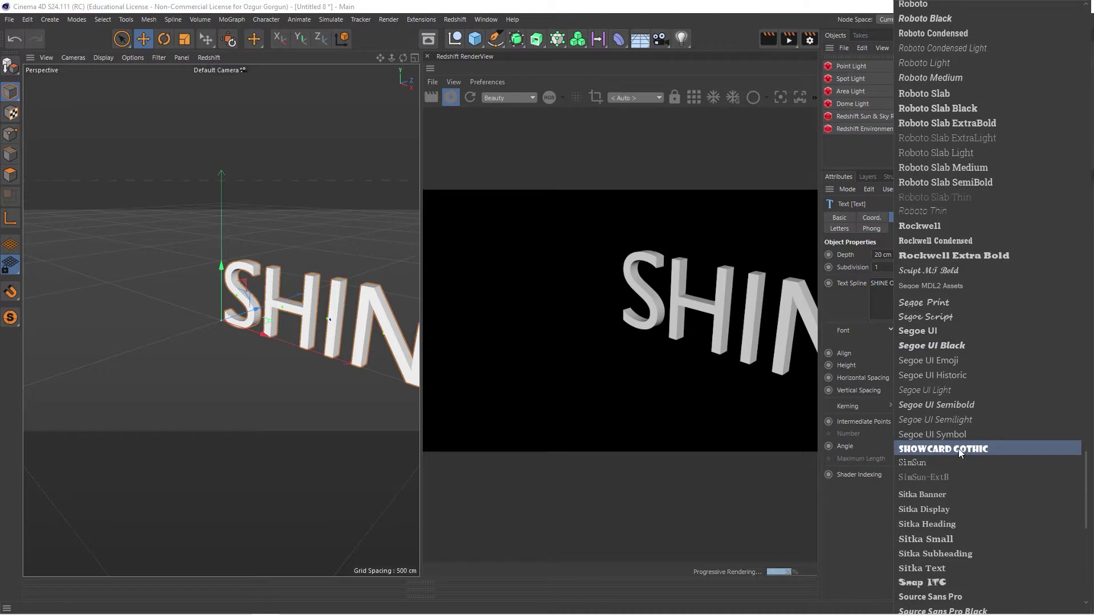
# Set the SHINE ON text object's font to Showcard Gothic and its alignment to Middle.
pyautogui.click(955, 448)
pyautogui.keyDown('alt'); pyautogui.moveTo(328, 333); pyautogui.dragTo(400, 281); pyautogui.keyUp('alt')
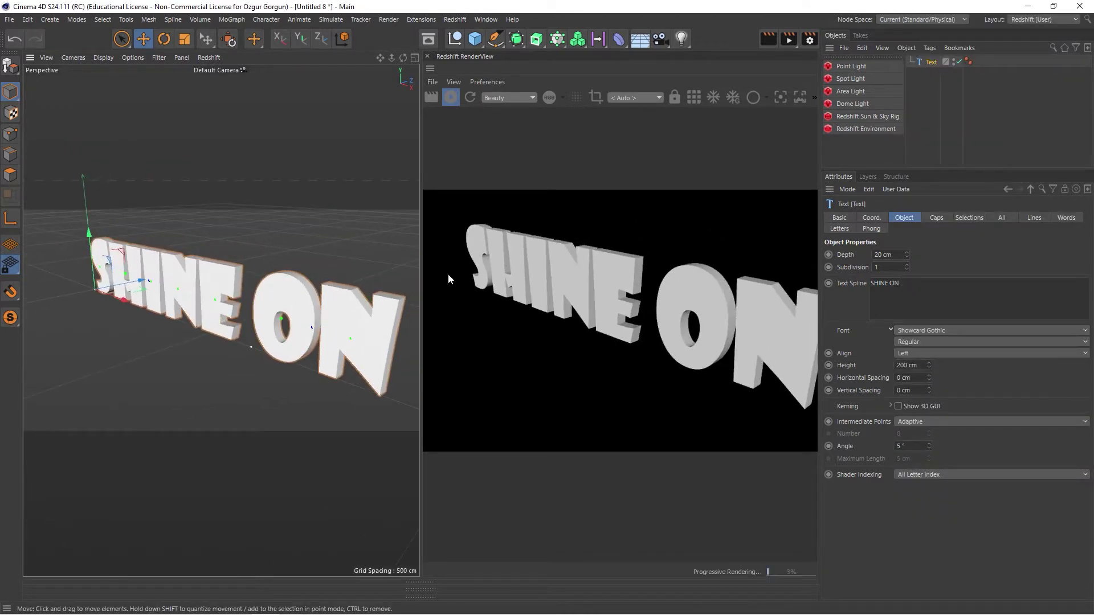
pyautogui.click(918, 354)
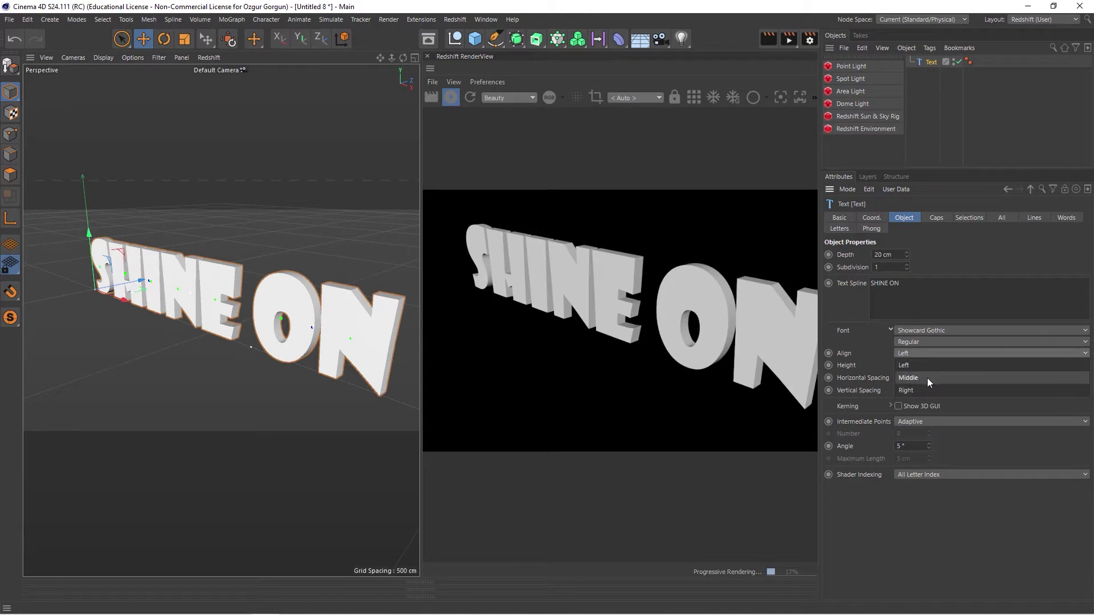
pyautogui.click(930, 378)
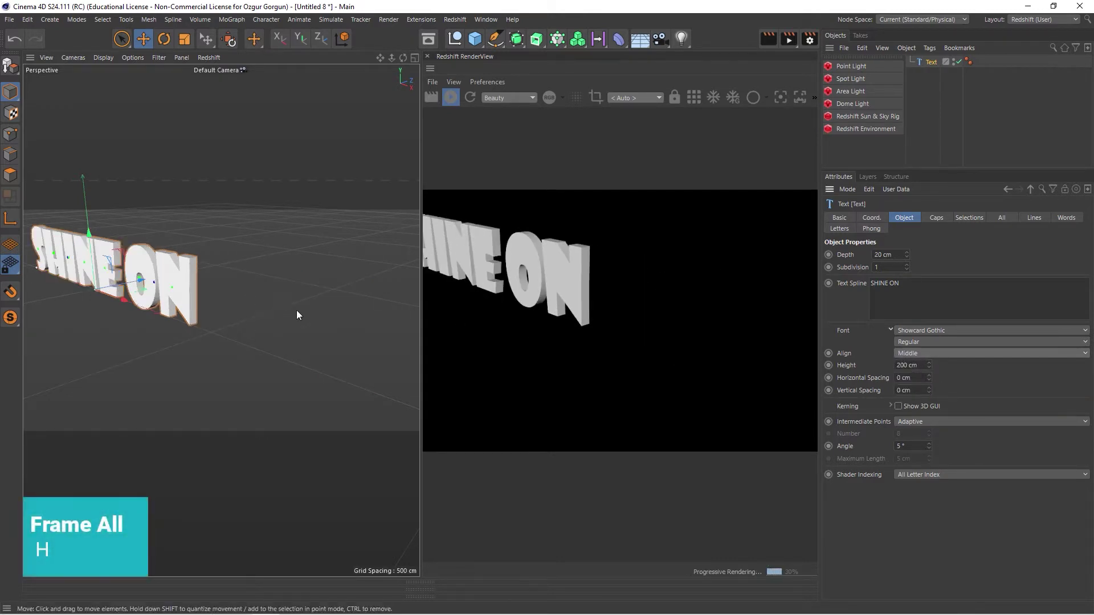
# Add an area light and move it in front of the SHINE end of the text.
pyautogui.press('h')
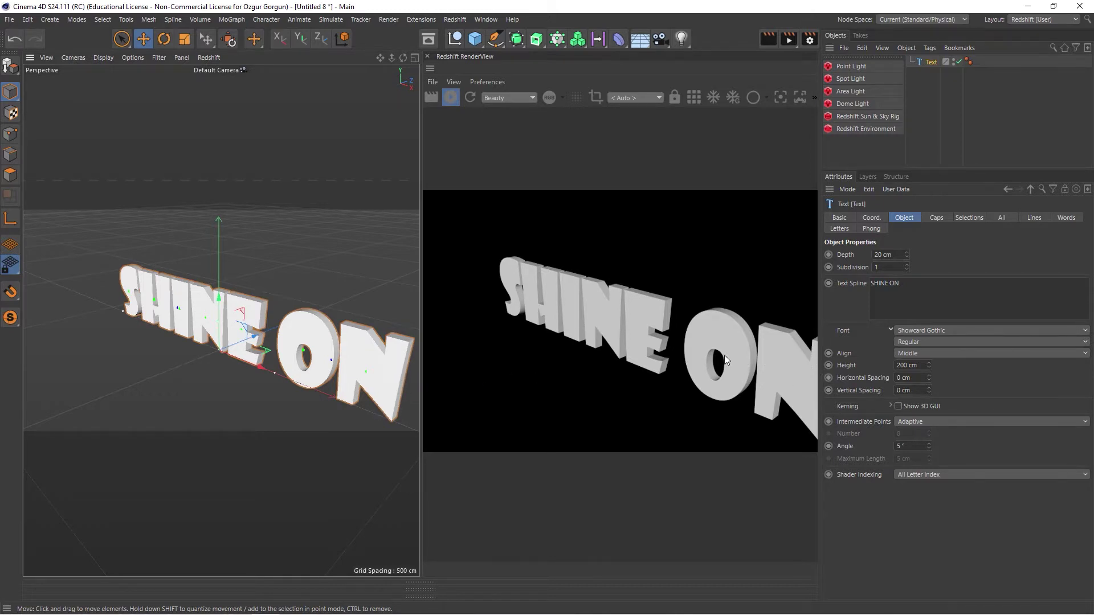
pyautogui.scroll(-3, 724, 355)
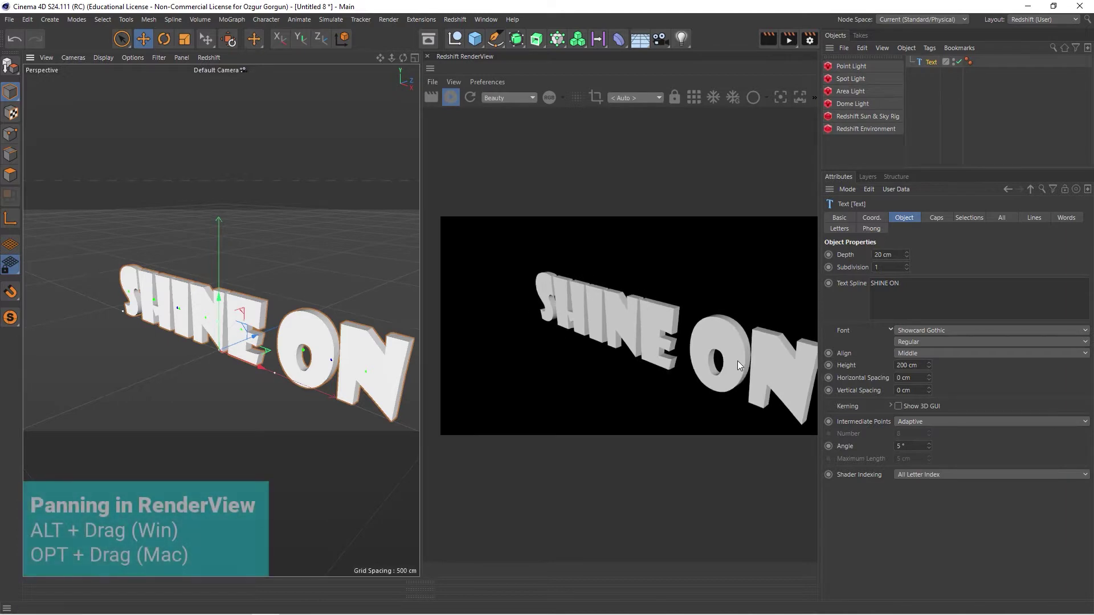
pyautogui.keyDown('alt'); pyautogui.moveTo(732, 367); pyautogui.dragTo(715, 364); pyautogui.keyUp('alt')
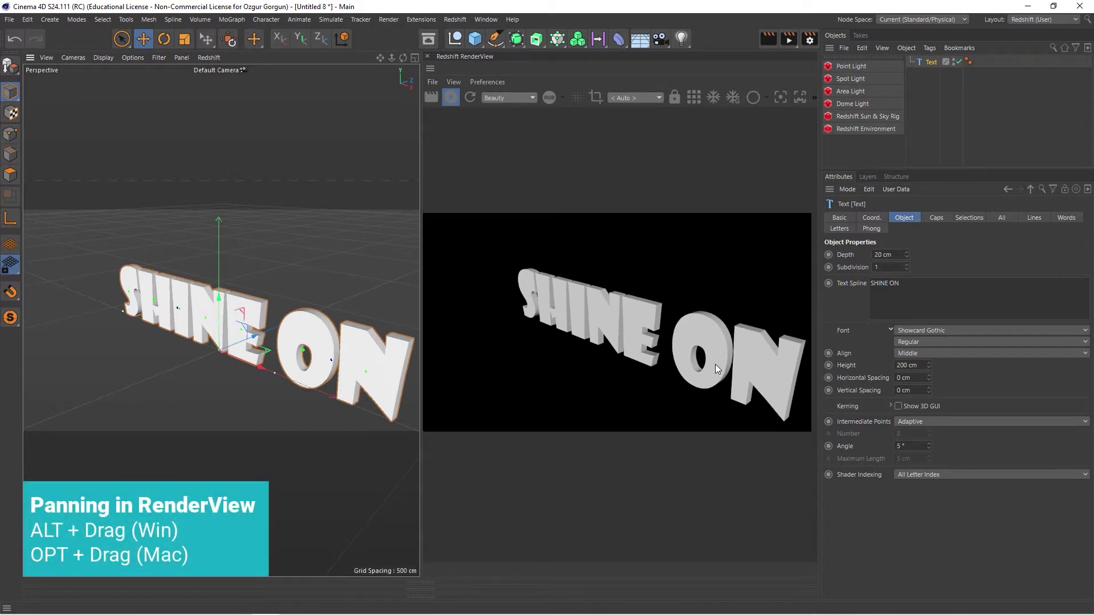
pyautogui.keyDown('alt'); pyautogui.moveTo(323, 336); pyautogui.dragTo(316, 326); pyautogui.keyUp('alt')
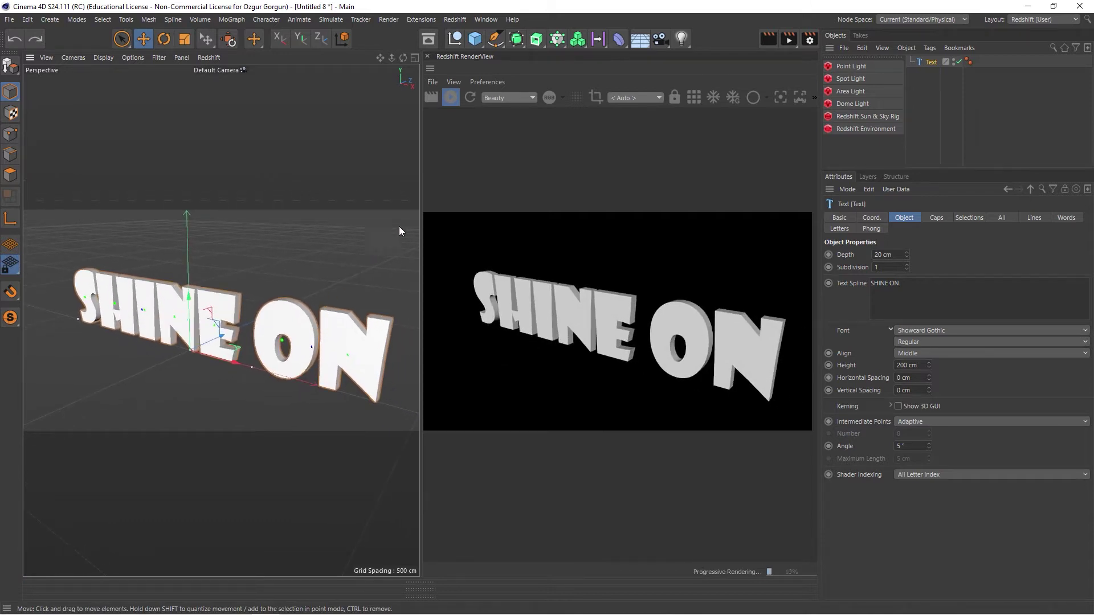
pyautogui.click(851, 91)
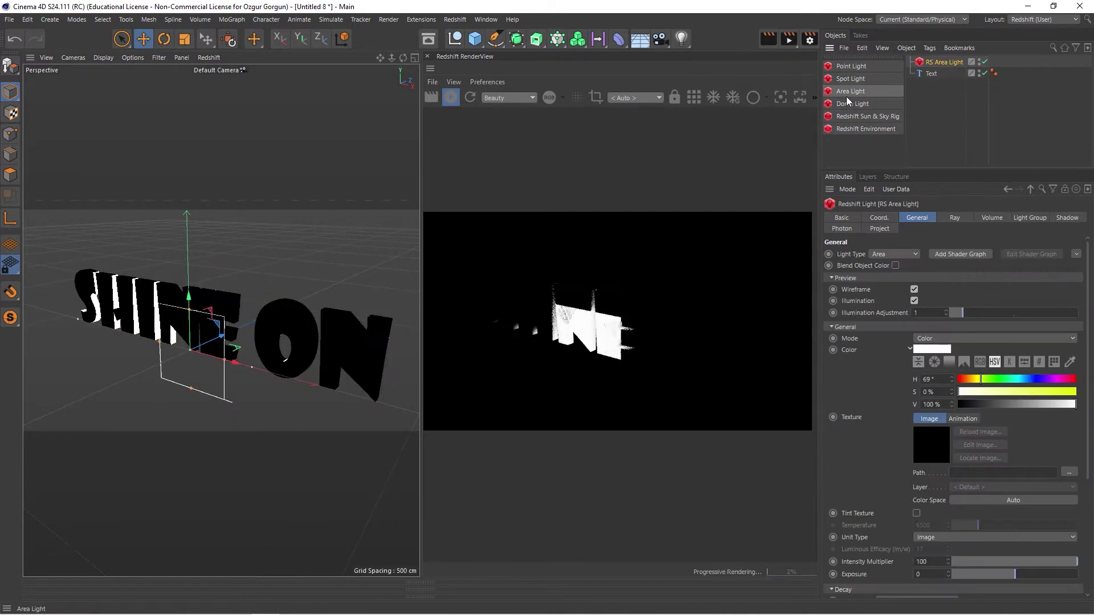
pyautogui.moveTo(251, 353); pyautogui.dragTo(109, 360)
pyautogui.scroll(-2, 182, 385)
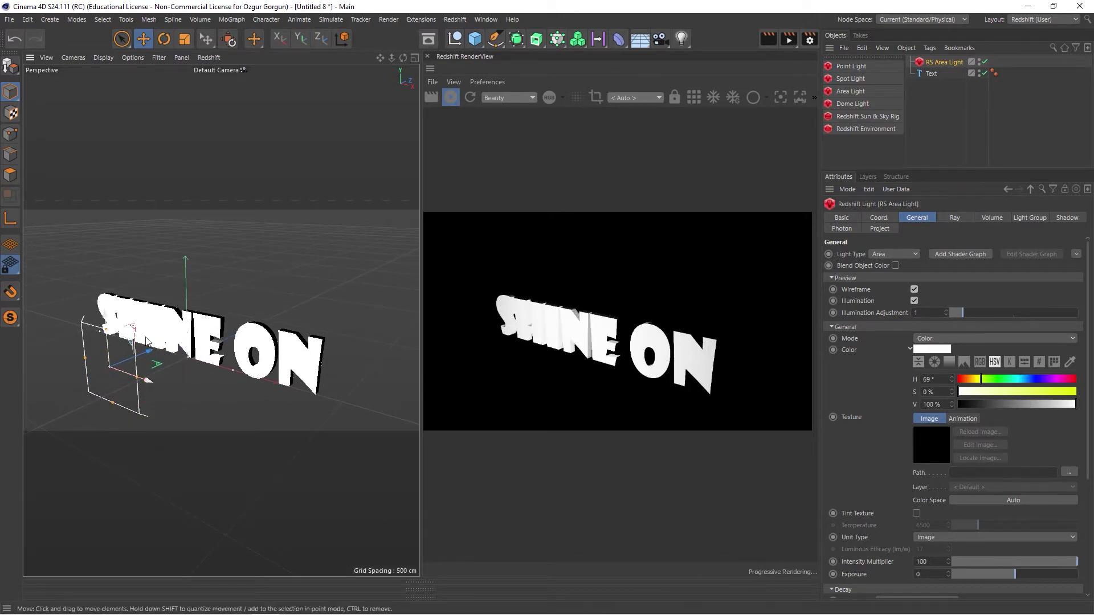
# Add a Redshift Environment to the text scene and set the area light's volume Contribution Scale to about 0.016.
pyautogui.click(870, 127)
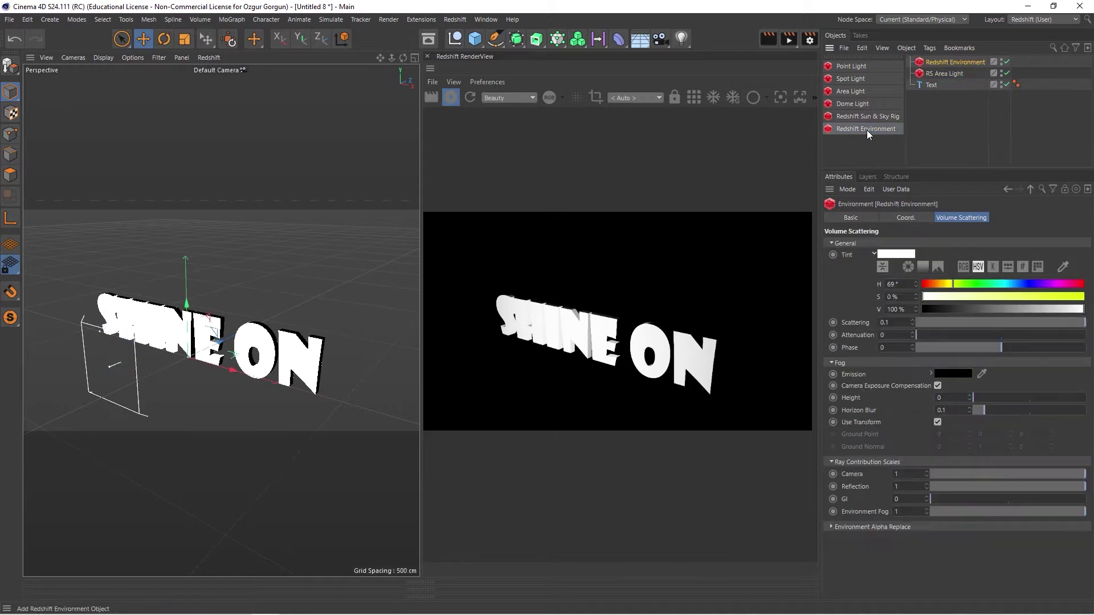
pyautogui.click(942, 73)
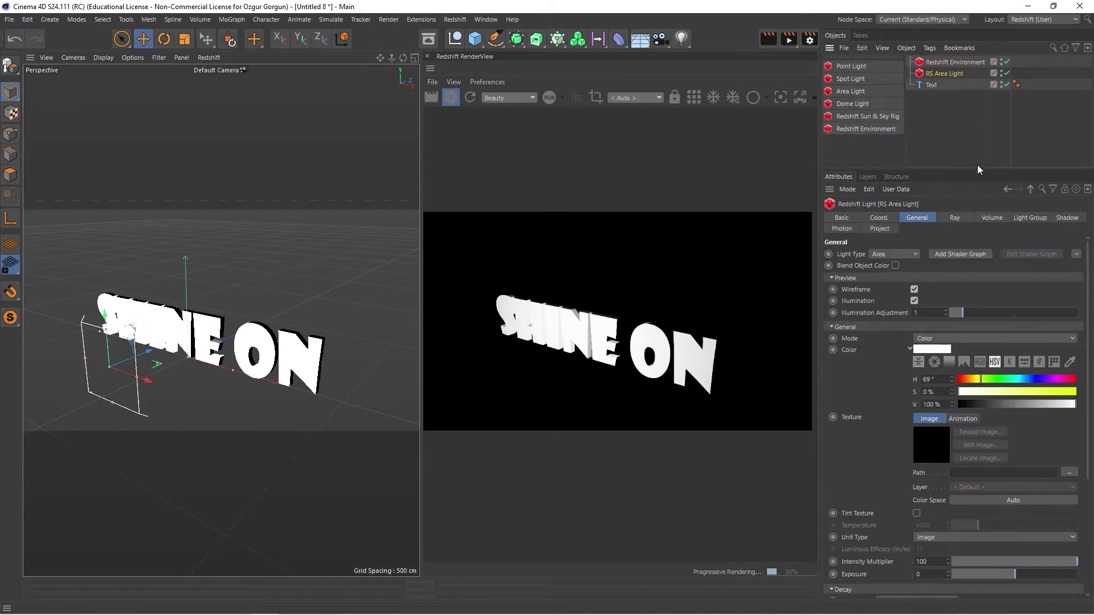
pyautogui.click(989, 221)
pyautogui.moveTo(930, 254); pyautogui.dragTo(931, 254)
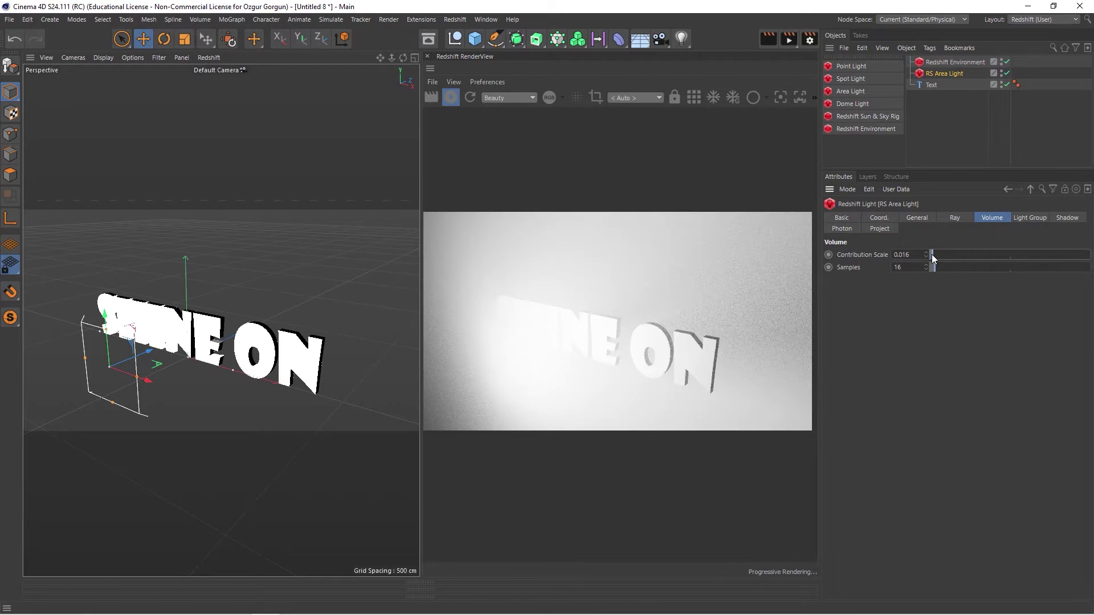
# Narrow the area light's beam by setting its Spread to about 0.062.
pyautogui.click(922, 220)
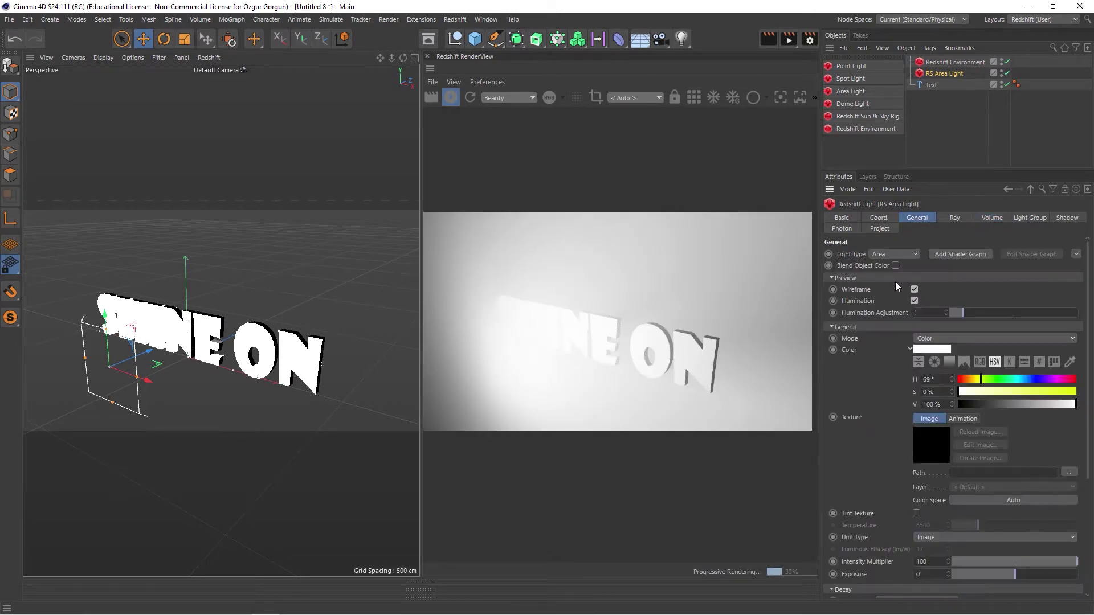
pyautogui.scroll(-5, 888, 319)
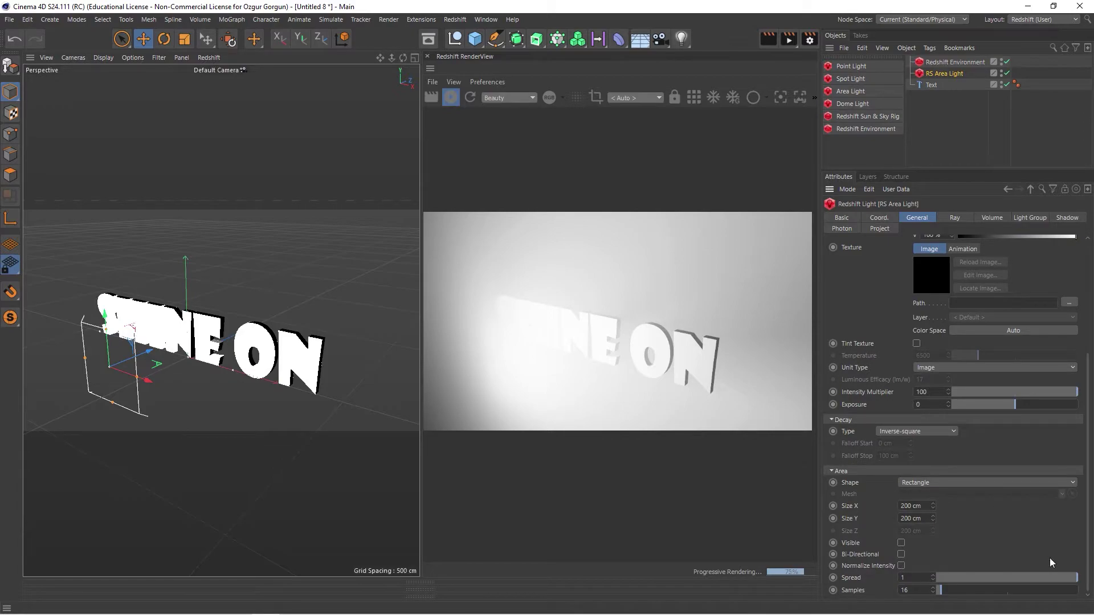
pyautogui.moveTo(1068, 580); pyautogui.dragTo(934, 579)
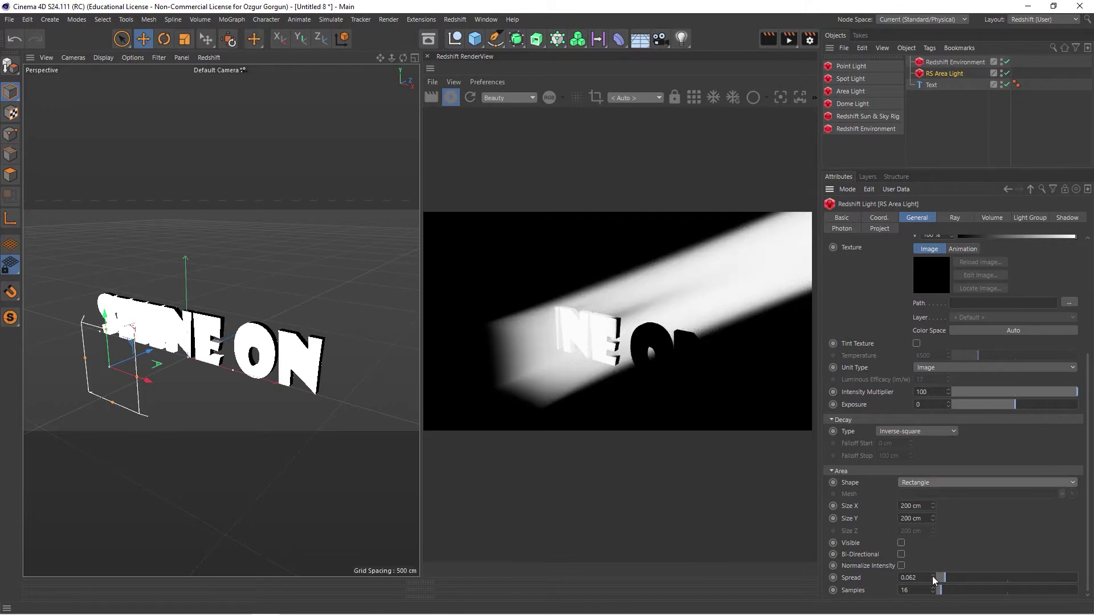
# Try the Disc shape for the area light, and return it to Rectangle.
pyautogui.click(929, 483)
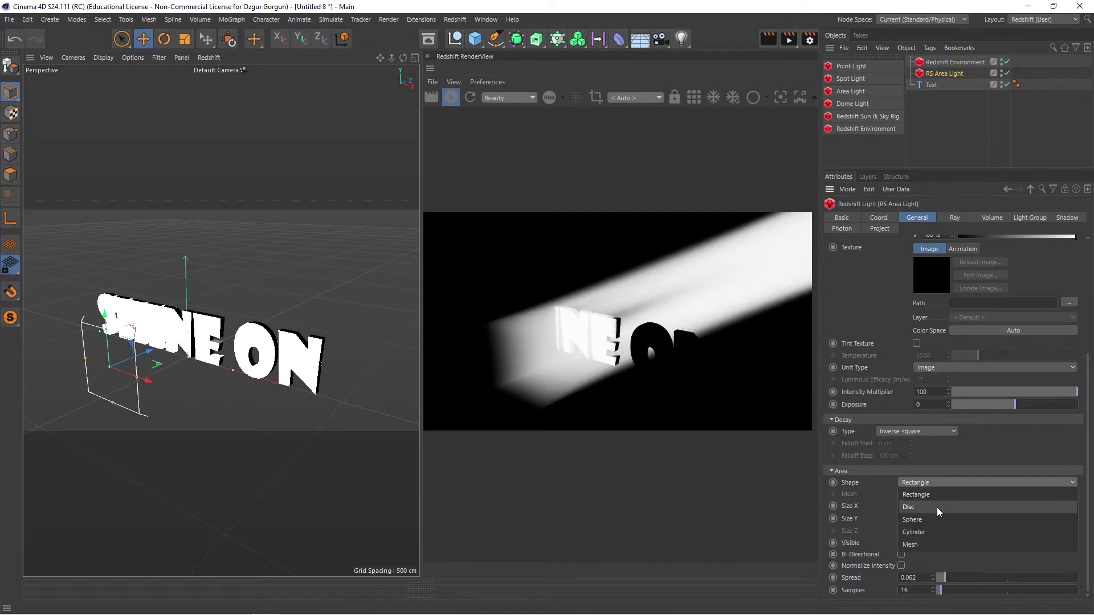
pyautogui.click(937, 507)
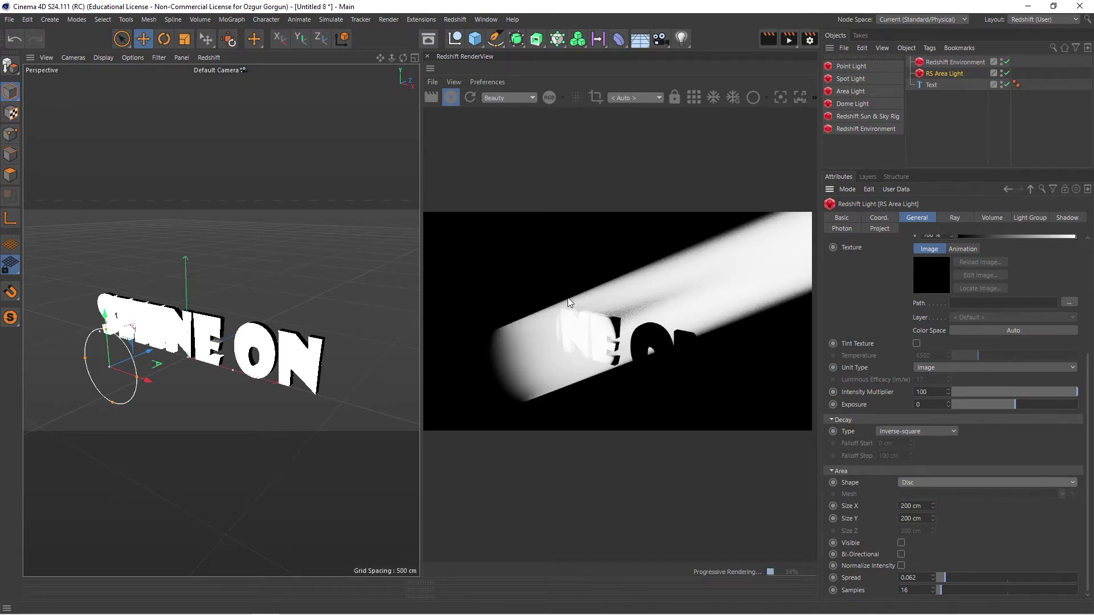
pyautogui.click(935, 485)
pyautogui.click(931, 494)
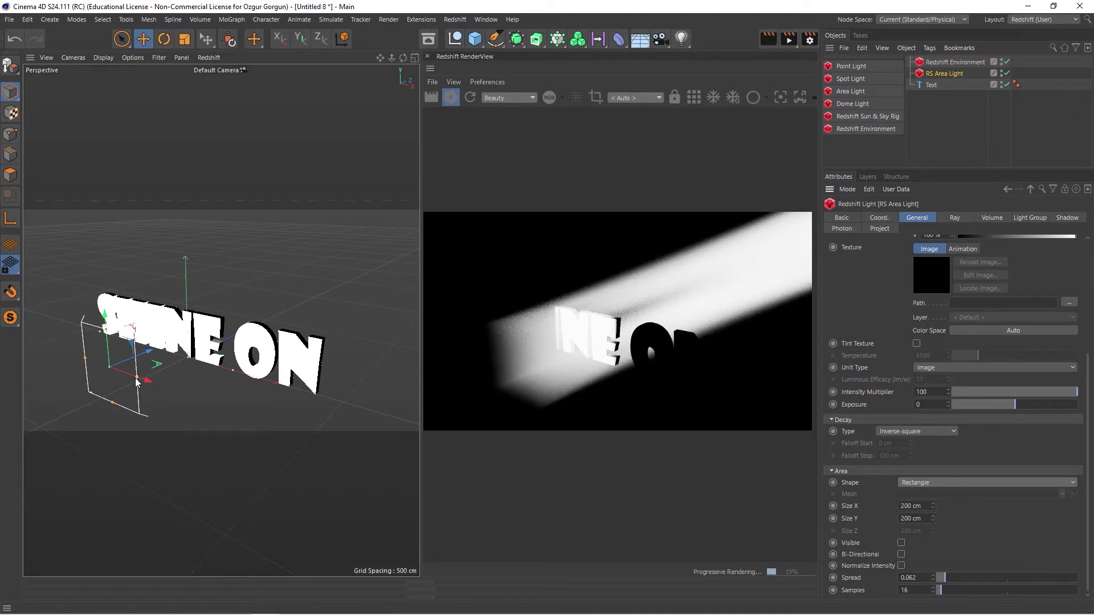
# Enlarge the area light to about 903.7 cm by 283.3 cm so it covers the whole SHINE ON text.
pyautogui.moveTo(144, 382); pyautogui.dragTo(268, 393)
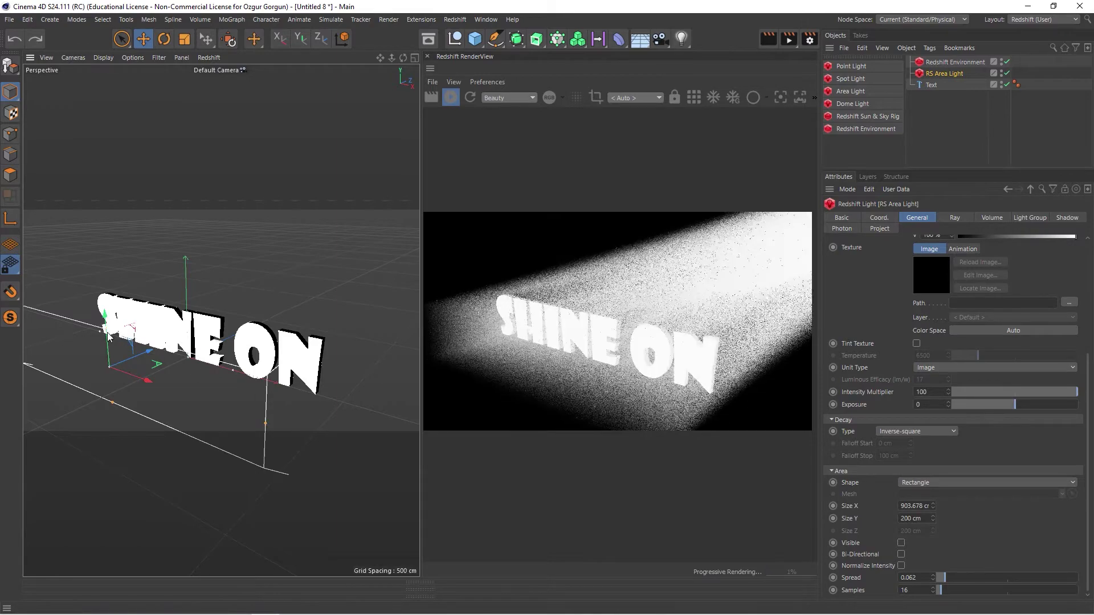
pyautogui.moveTo(107, 336); pyautogui.dragTo(114, 317)
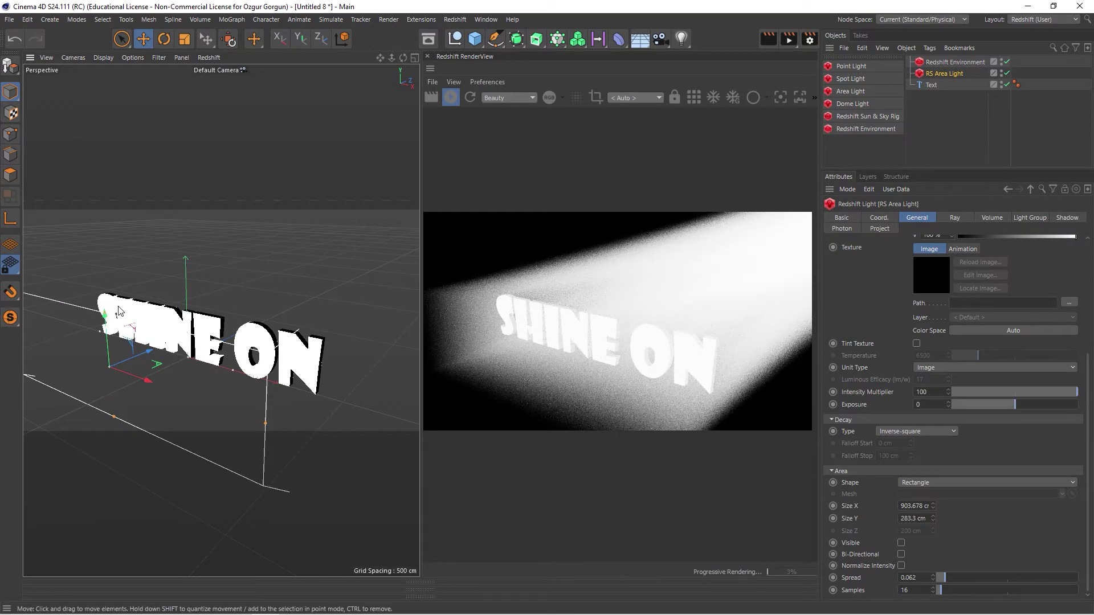
pyautogui.keyDown('alt'); pyautogui.moveTo(265, 347); pyautogui.dragTo(183, 273); pyautogui.keyUp('alt')
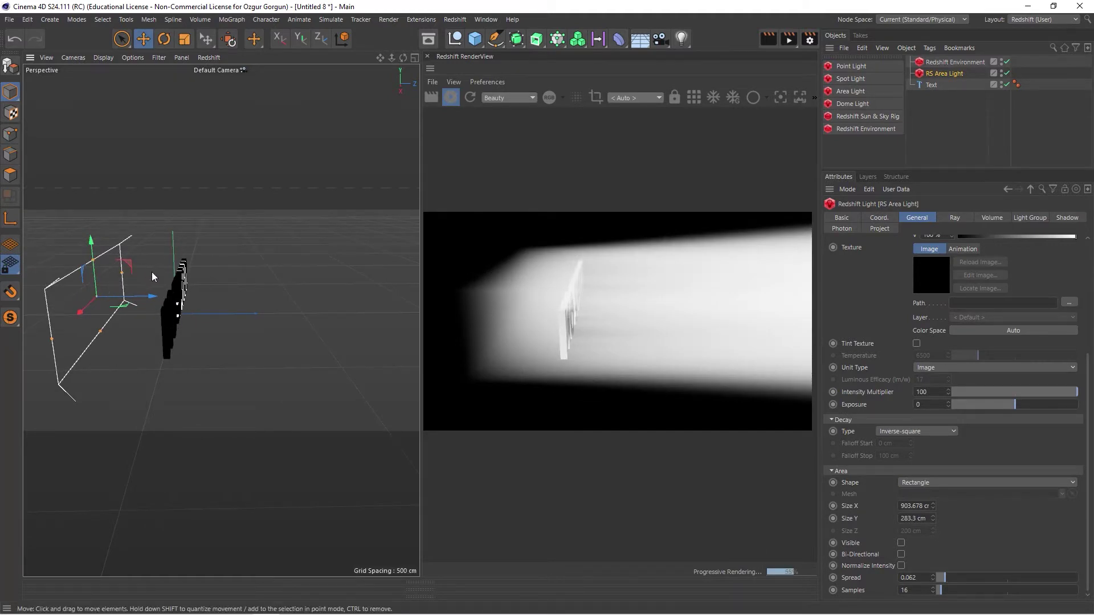
# Set the Redshift Environment's Scattering to about 0.014 and its Attenuation to about 0.092.
pyautogui.click(953, 62)
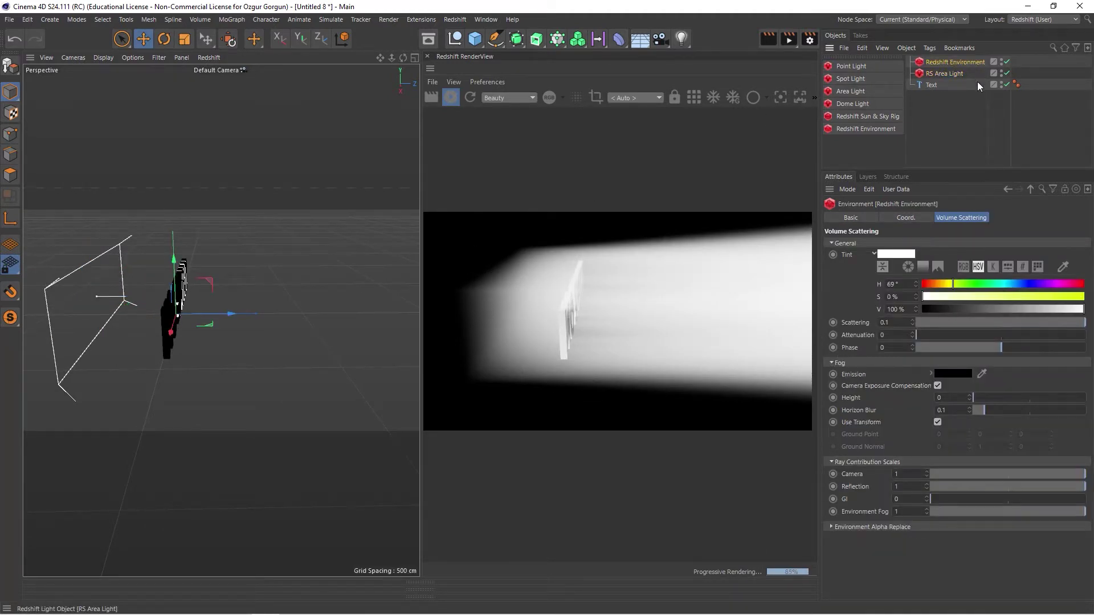
pyautogui.moveTo(1077, 323); pyautogui.dragTo(940, 329)
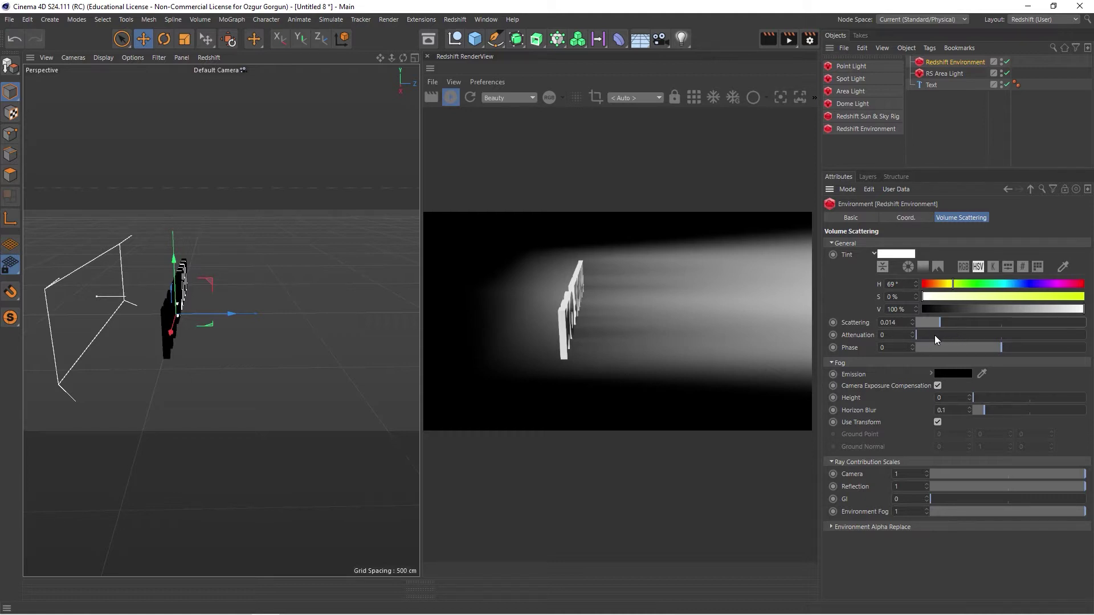
pyautogui.moveTo(927, 335); pyautogui.dragTo(1072, 335)
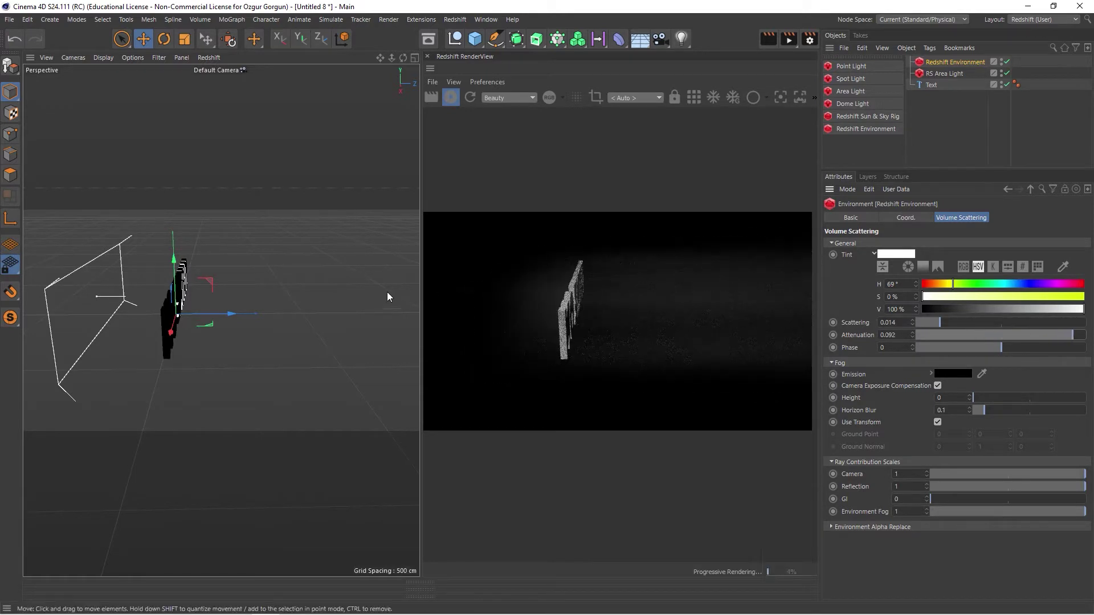
# Raise the environment's Scattering to about 0.062 and the area light's volume Contribution Scale to about 0.037.
pyautogui.scroll(-1, 333, 310)
pyautogui.keyDown('alt'); pyautogui.moveTo(333, 310); pyautogui.dragTo(251, 327); pyautogui.keyUp('alt')
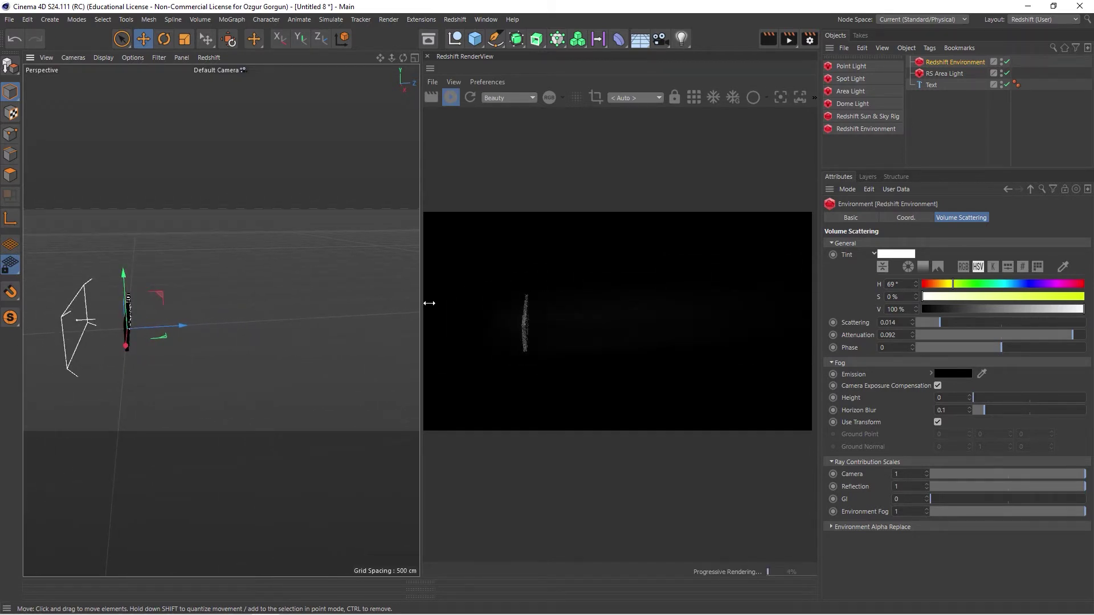
pyautogui.moveTo(940, 322); pyautogui.dragTo(1022, 323)
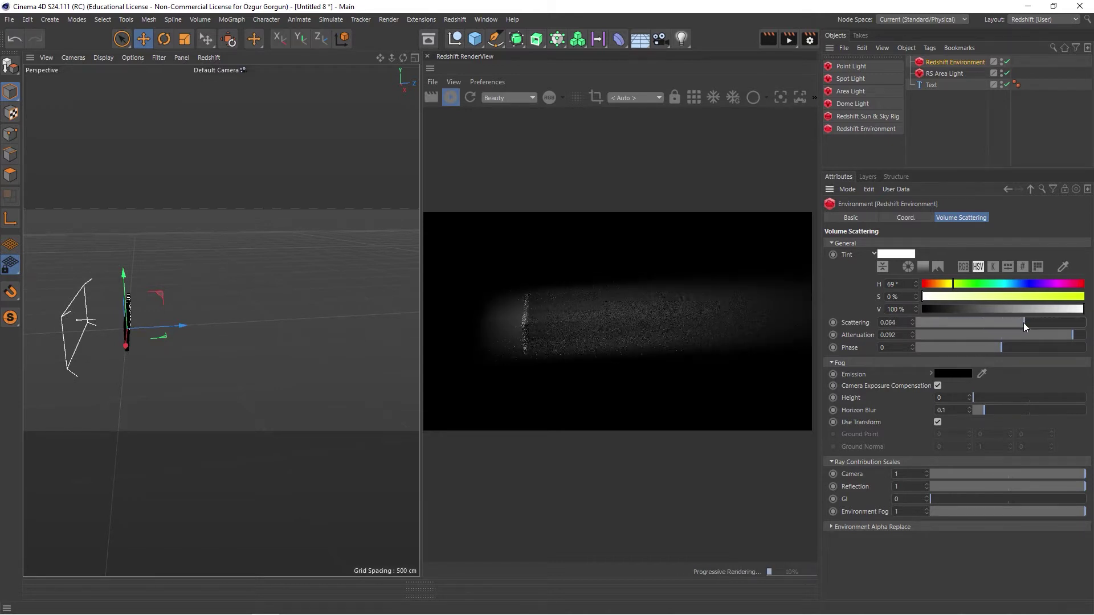
pyautogui.click(956, 74)
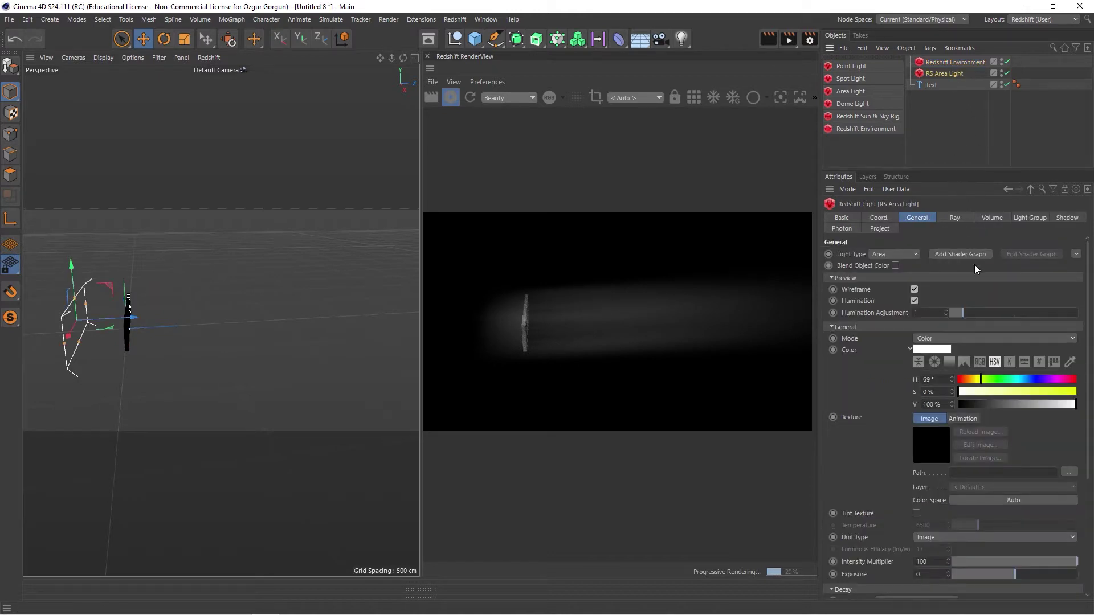
pyautogui.click(992, 218)
pyautogui.click(936, 252)
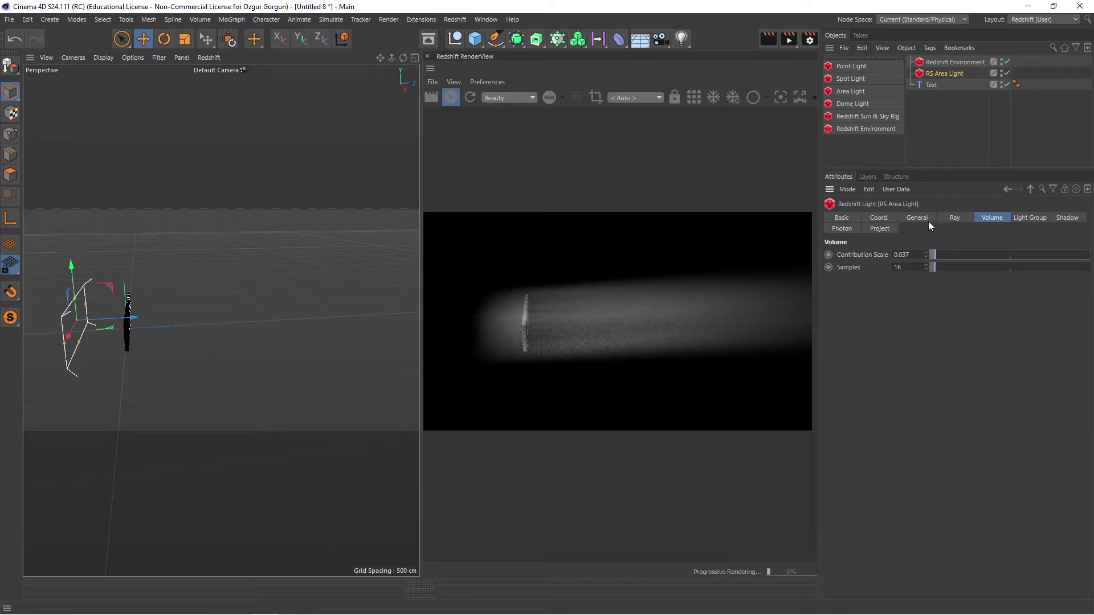
# Compare the Redshift Environment's Attenuation at 0 and about 0.085, and settle on about 0.044.
pyautogui.click(966, 61)
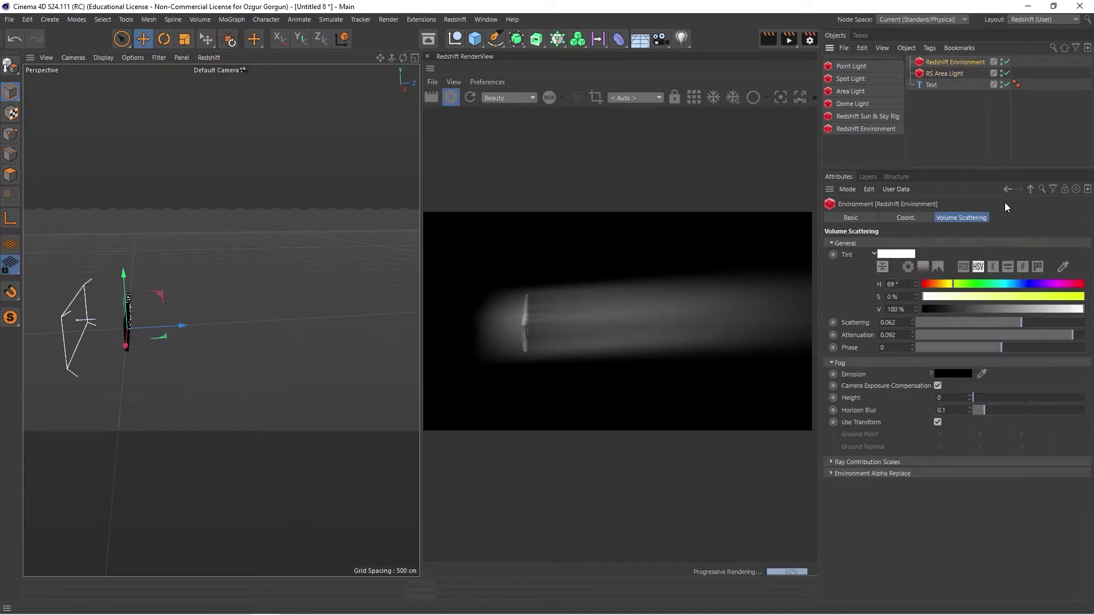
pyautogui.moveTo(1074, 338); pyautogui.dragTo(883, 332)
pyautogui.keyDown('alt'); pyautogui.moveTo(370, 325); pyautogui.dragTo(42, 320); pyautogui.keyUp('alt')
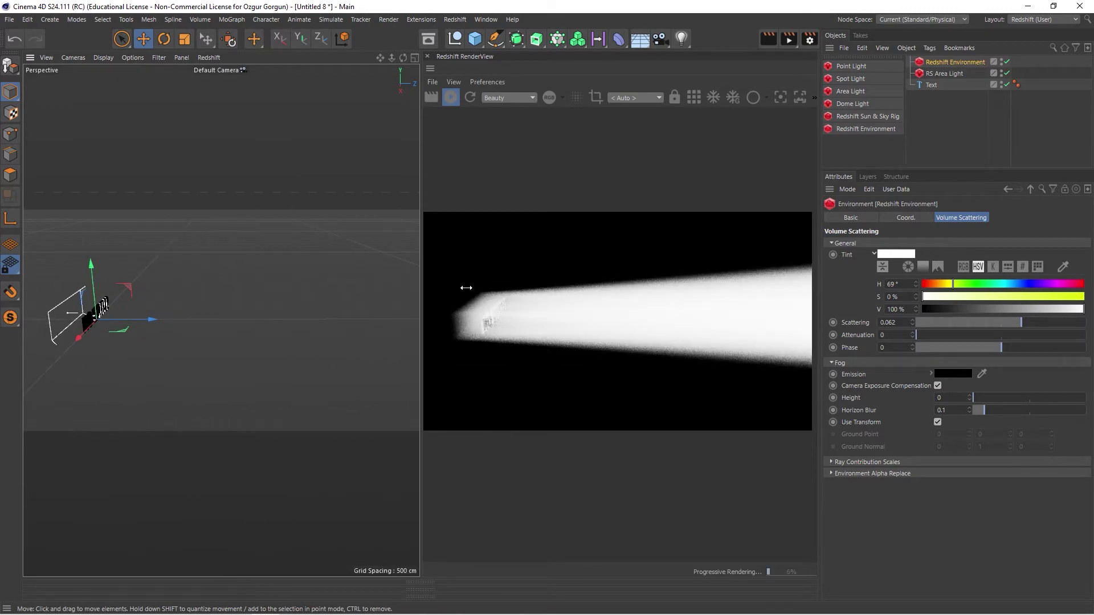
pyautogui.moveTo(922, 333); pyautogui.dragTo(1061, 343)
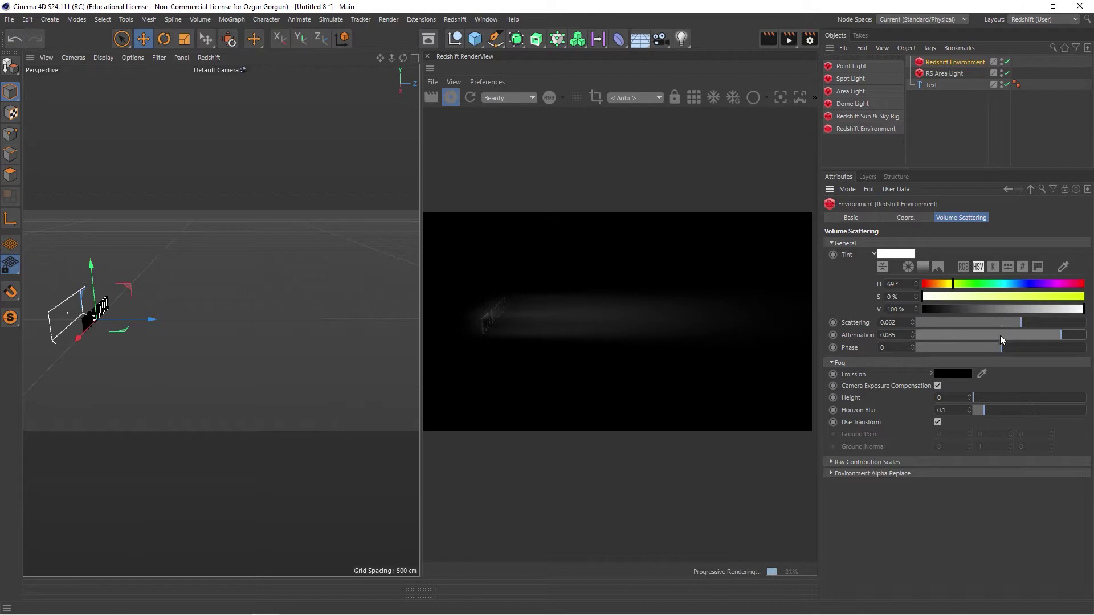
pyautogui.moveTo(1061, 333); pyautogui.dragTo(992, 341)
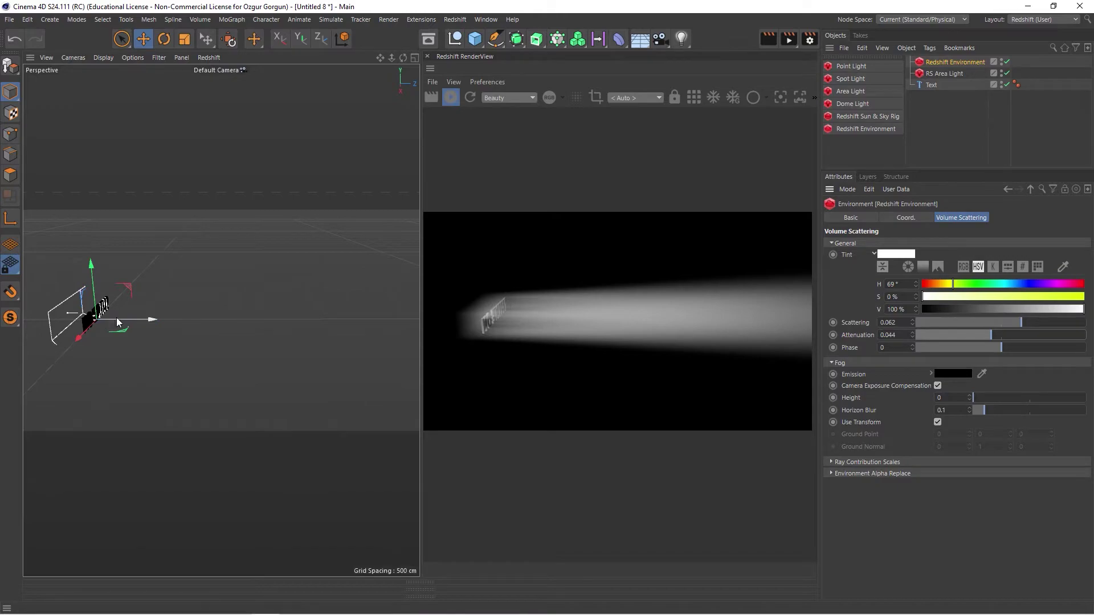
# Try Phase values of about 0.689 and -0.87 on the Redshift Environment, viewing the text from the front and from behind.
pyautogui.keyDown('alt'); pyautogui.moveTo(116, 317); pyautogui.dragTo(336, 312); pyautogui.keyUp('alt')
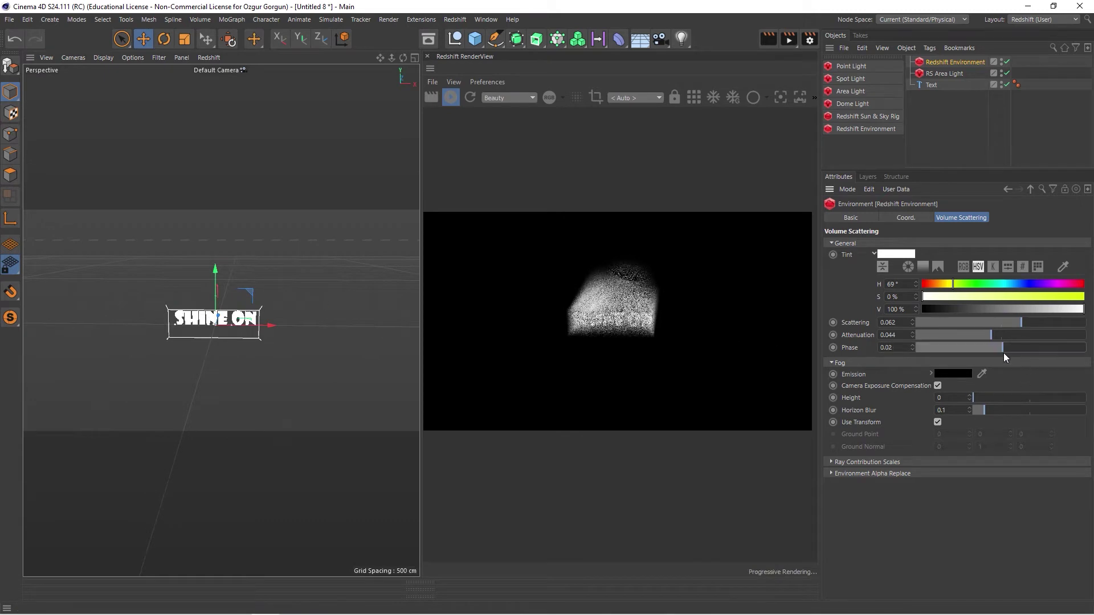
pyautogui.moveTo(1003, 348); pyautogui.dragTo(1059, 346)
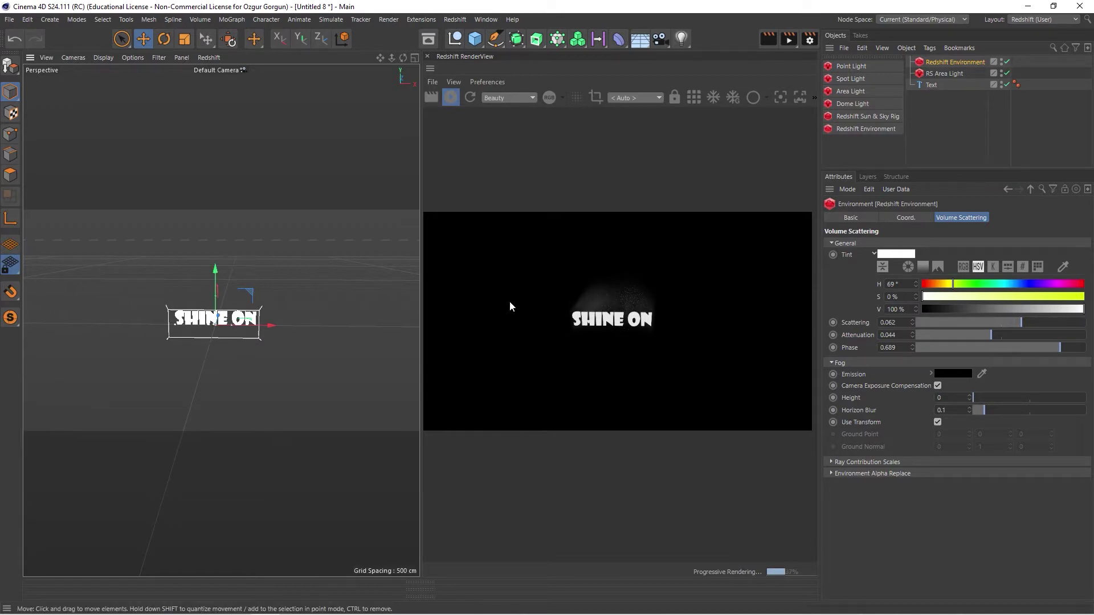
pyautogui.keyDown('alt'); pyautogui.moveTo(203, 315); pyautogui.dragTo(340, 310); pyautogui.keyUp('alt')
pyautogui.keyDown('alt'); pyautogui.moveTo(222, 319); pyautogui.dragTo(260, 309); pyautogui.keyUp('alt')
pyautogui.keyDown('alt'); pyautogui.moveTo(172, 312); pyautogui.dragTo(268, 308); pyautogui.keyUp('alt')
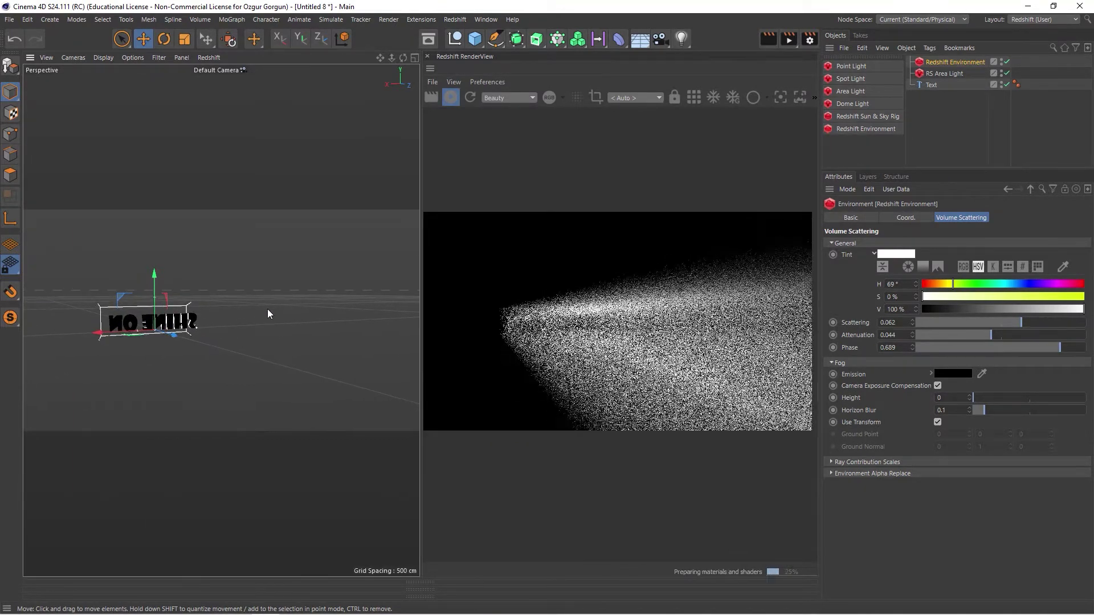
pyautogui.moveTo(1056, 346); pyautogui.dragTo(925, 350)
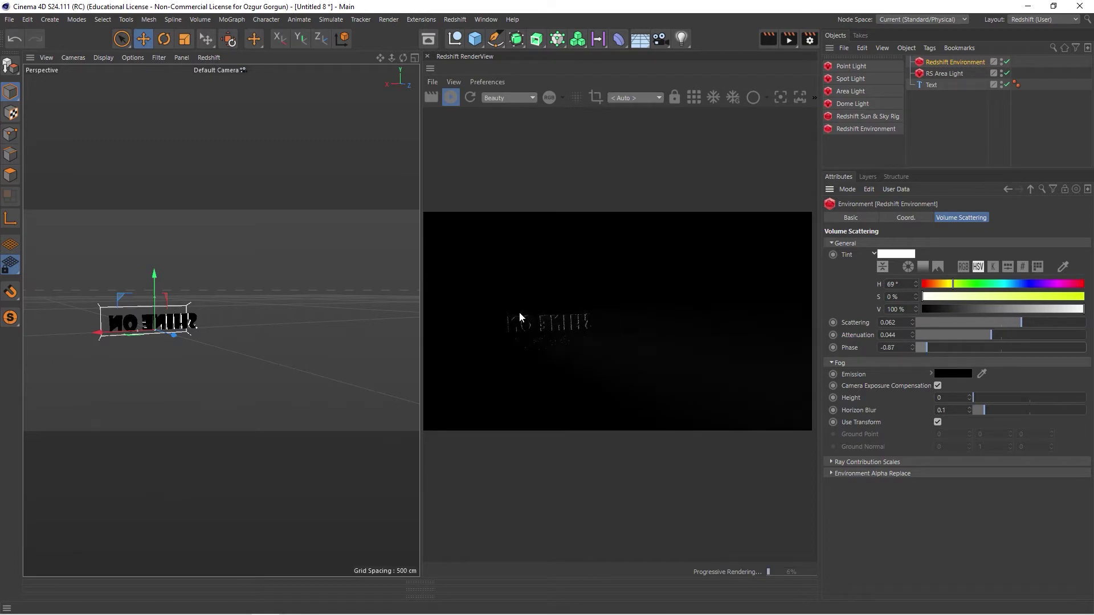
pyautogui.keyDown('alt'); pyautogui.moveTo(130, 326); pyautogui.dragTo(228, 322); pyautogui.keyUp('alt')
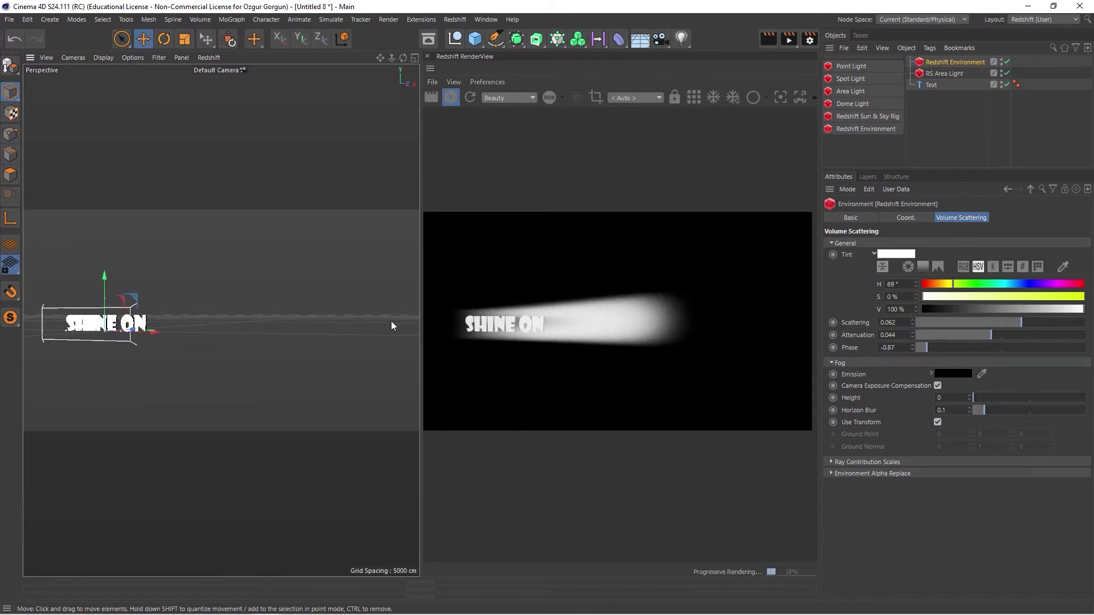
# Reset the environment's Phase to 0 and set its Tint to a light green with hue 160°, saturation 44% and value 100%.
pyautogui.rightClick(912, 349)
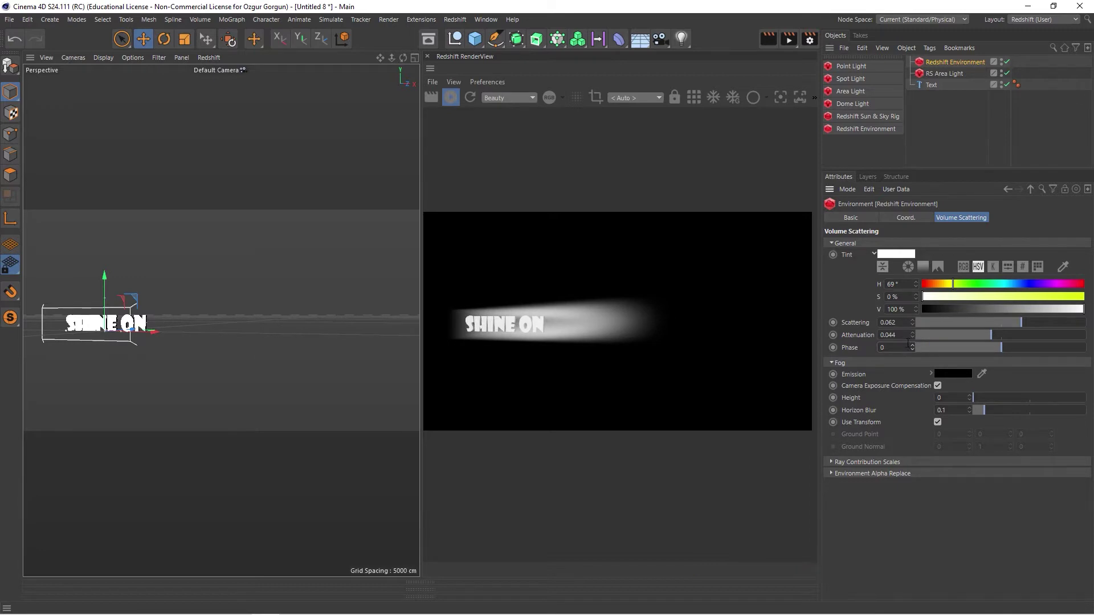
pyautogui.moveTo(943, 295); pyautogui.dragTo(994, 285)
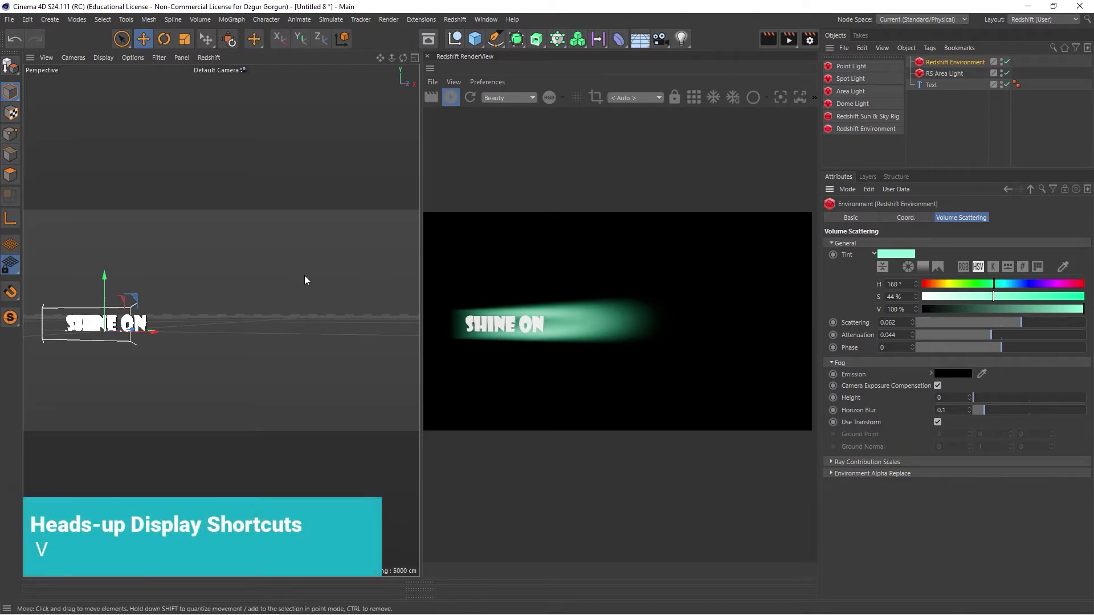
# Switch to the open Volumetric Lights.c4d project.
pyautogui.press('v')
pyautogui.moveTo(302, 318)
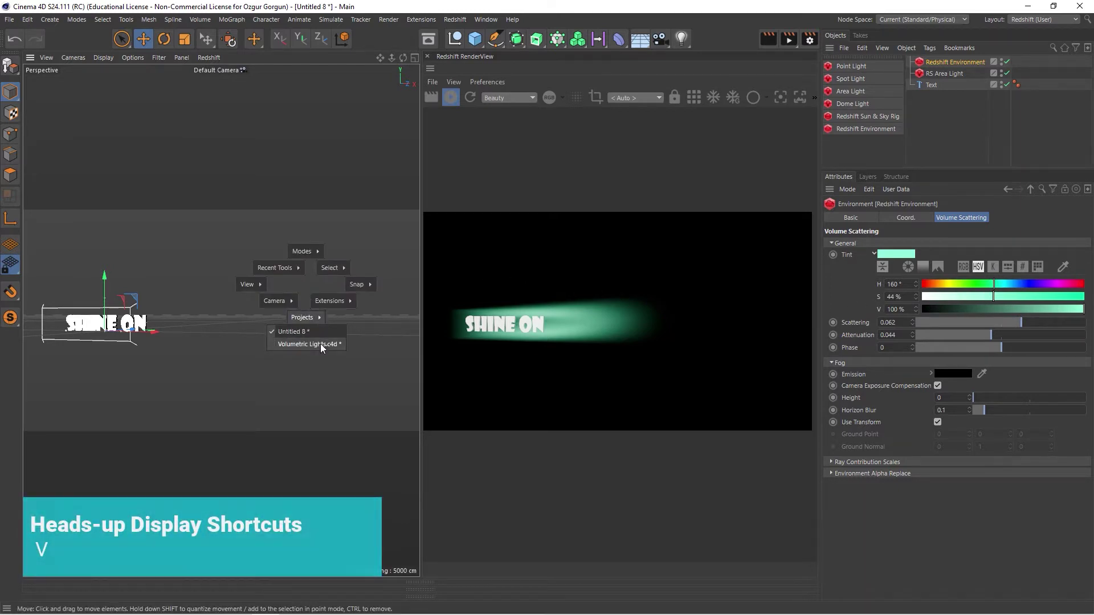
pyautogui.click(320, 343)
# Set the still-life scene's Redshift Environment to an Attenuation of about 0.063 and a Scattering of about 0.086.
pyautogui.click(949, 62)
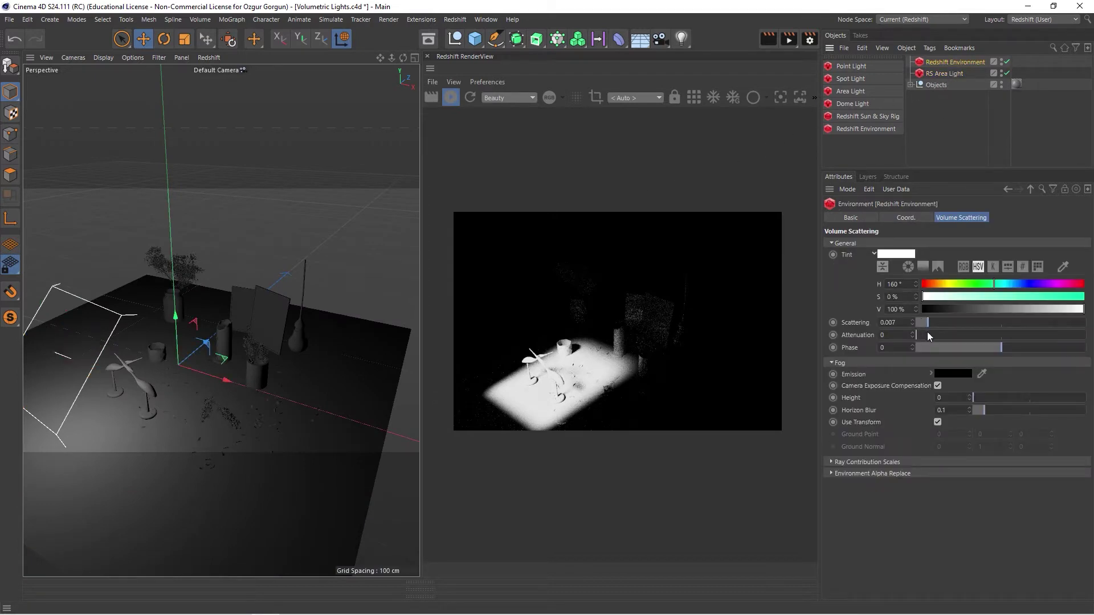
pyautogui.moveTo(922, 335); pyautogui.dragTo(1023, 336)
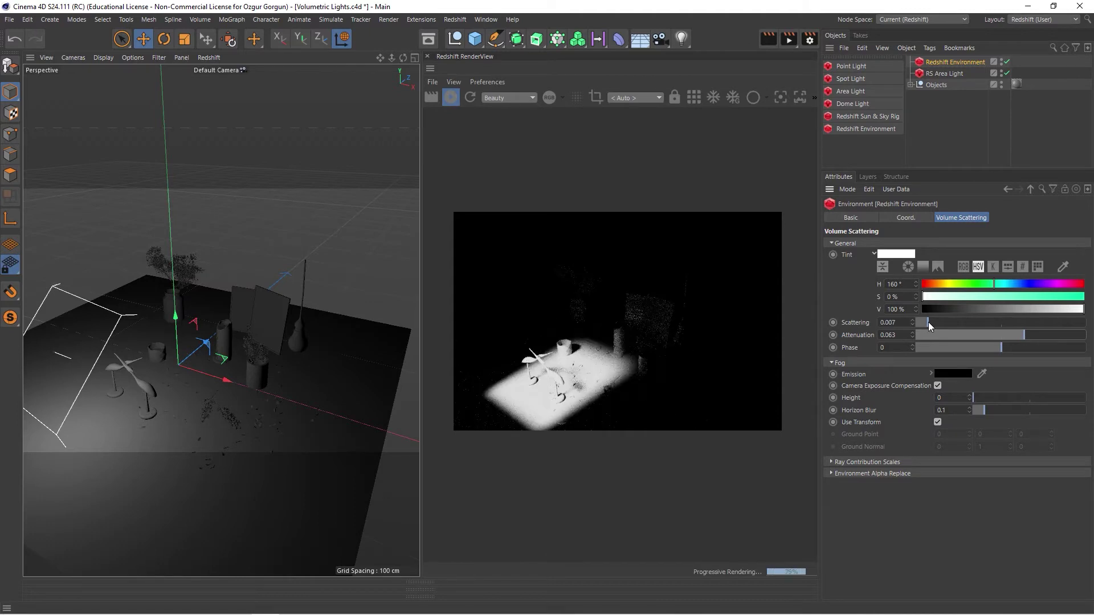
pyautogui.moveTo(928, 321); pyautogui.dragTo(1063, 324)
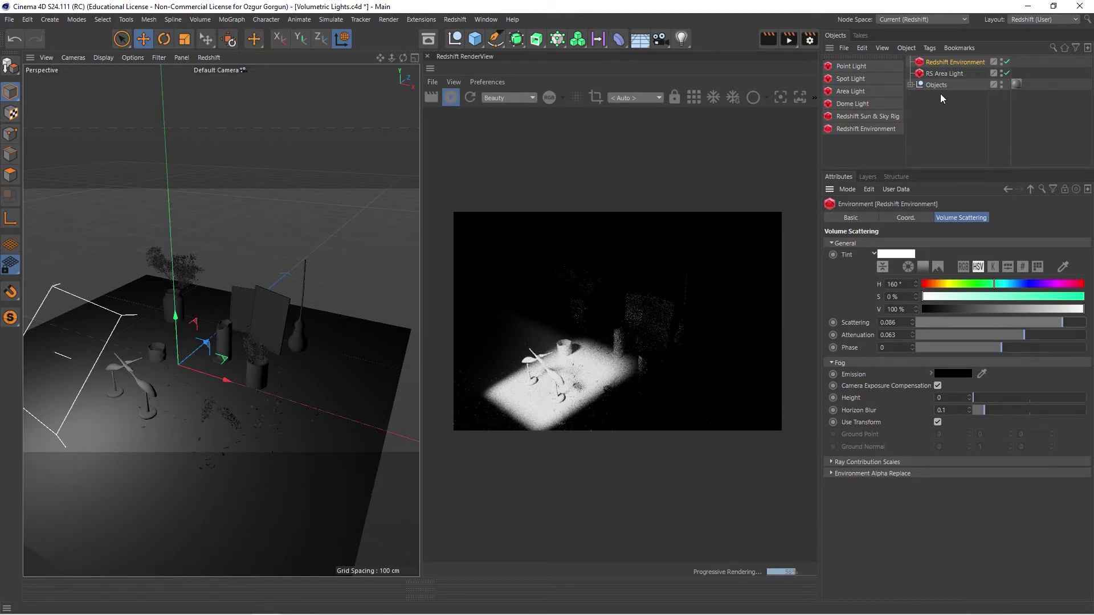
# Set the RS Area Light's volume Contribution Scale to about 0.048 and scale the light down to about 70 cm square.
pyautogui.click(949, 73)
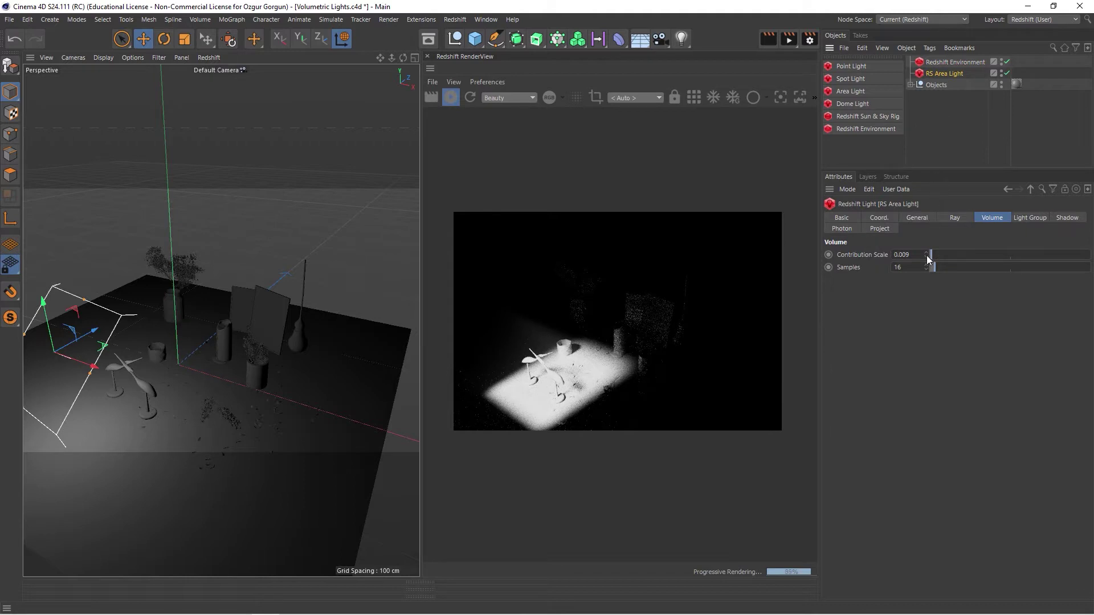
pyautogui.moveTo(932, 254); pyautogui.dragTo(937, 253)
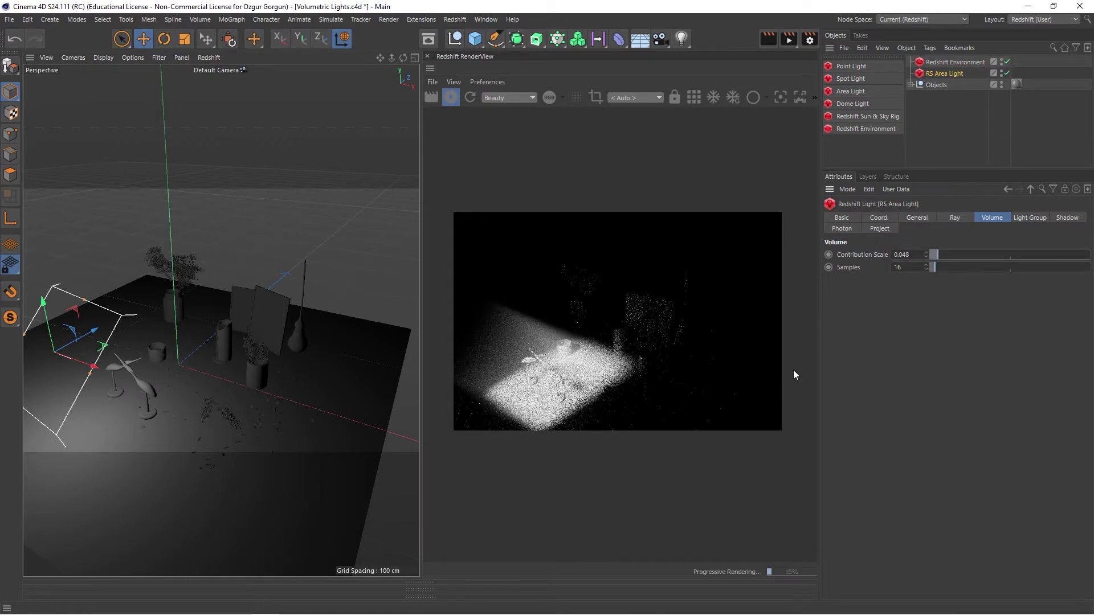
pyautogui.moveTo(127, 387)
pyautogui.keyDown('alt'); pyautogui.mouseDown(button='right')
pyautogui.moveTo(226, 338)
pyautogui.moveTo(254, 298)
pyautogui.mouseUp(button='right'); pyautogui.keyUp('alt')
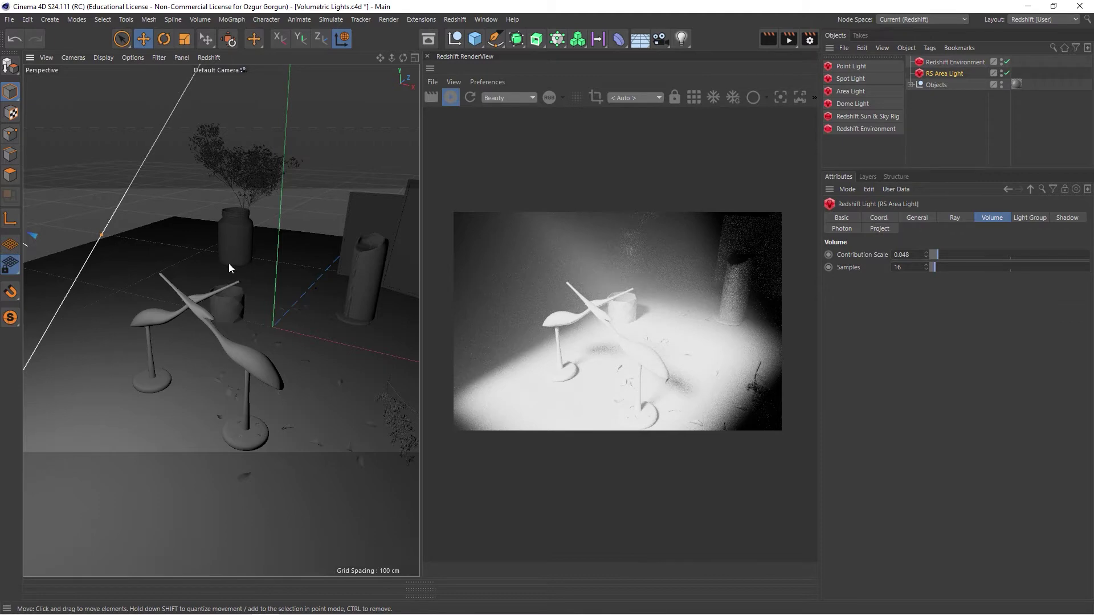
pyautogui.press('t')
pyautogui.moveTo(281, 234); pyautogui.dragTo(236, 283)
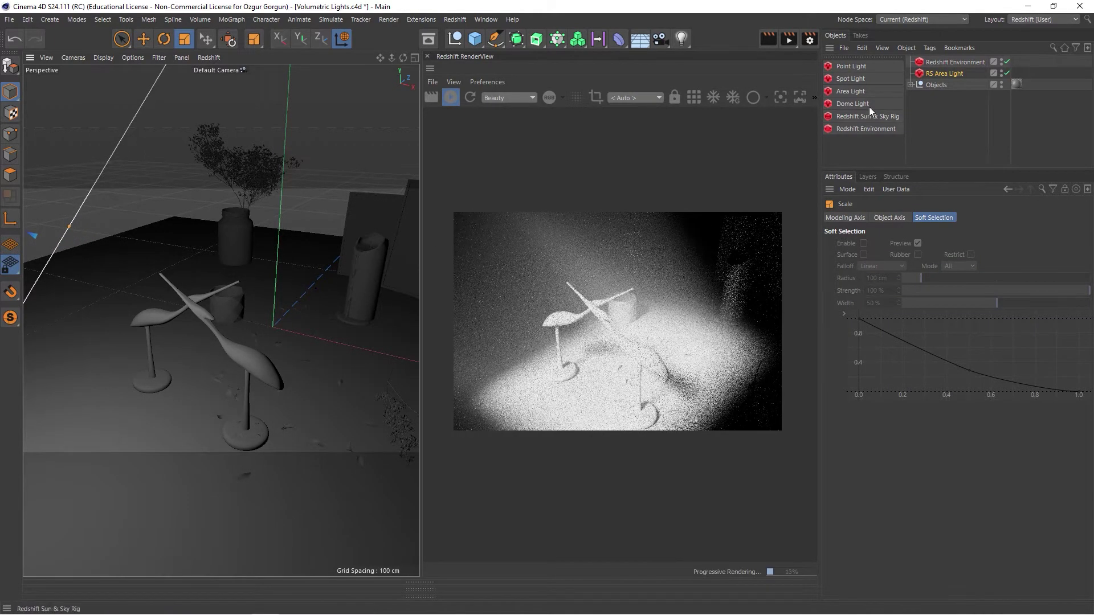
# Set the RS Area Light's Exposure to about -3.468 and its volume Contribution Scale to about 0.214.
pyautogui.click(941, 73)
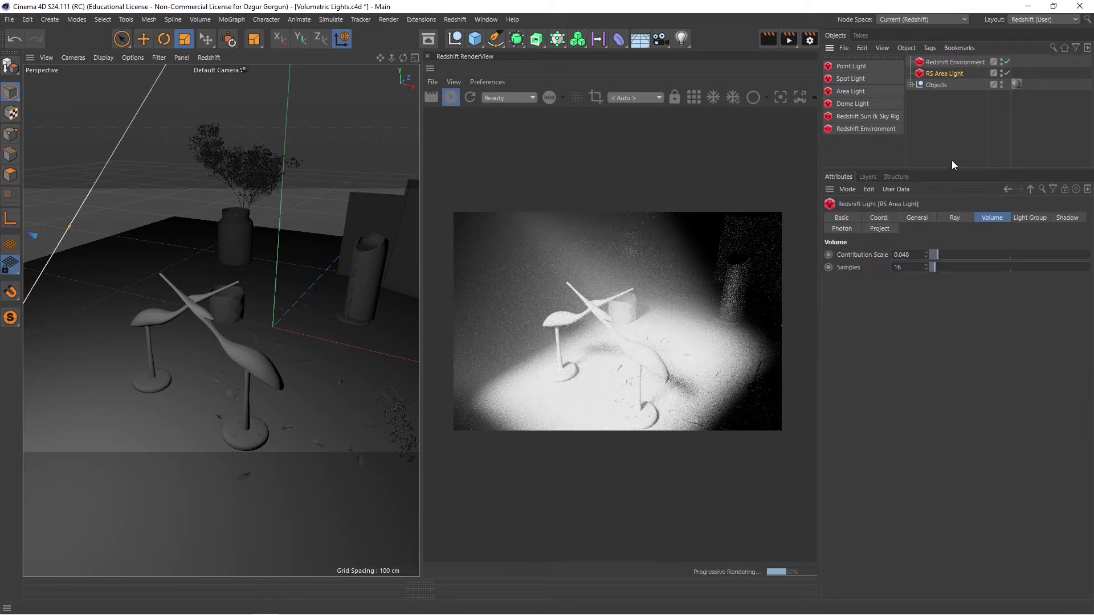
pyautogui.click(918, 219)
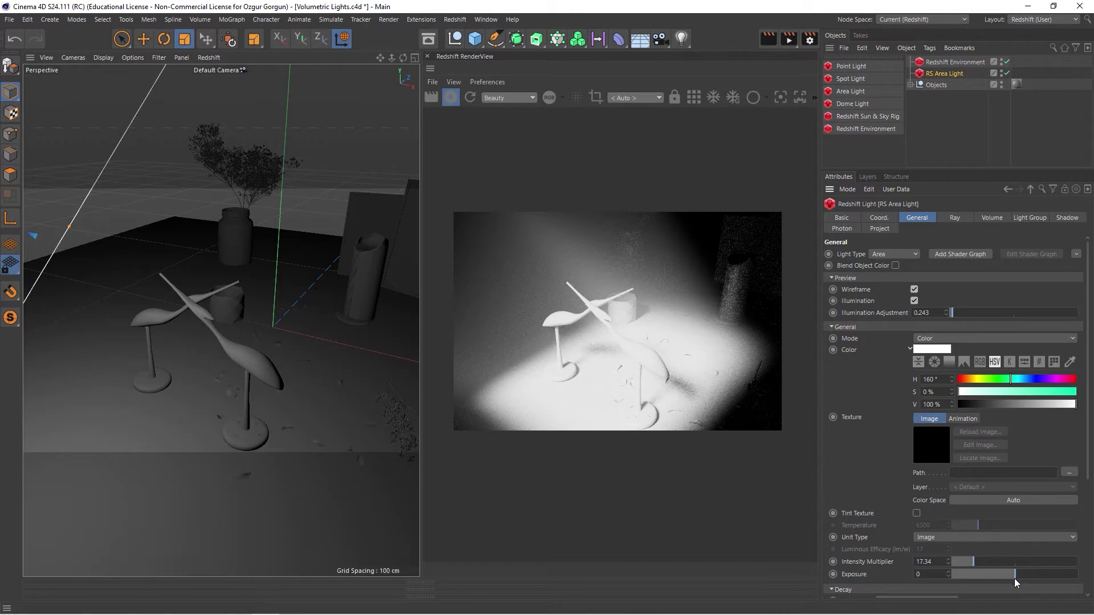
pyautogui.moveTo(1008, 573); pyautogui.dragTo(993, 577)
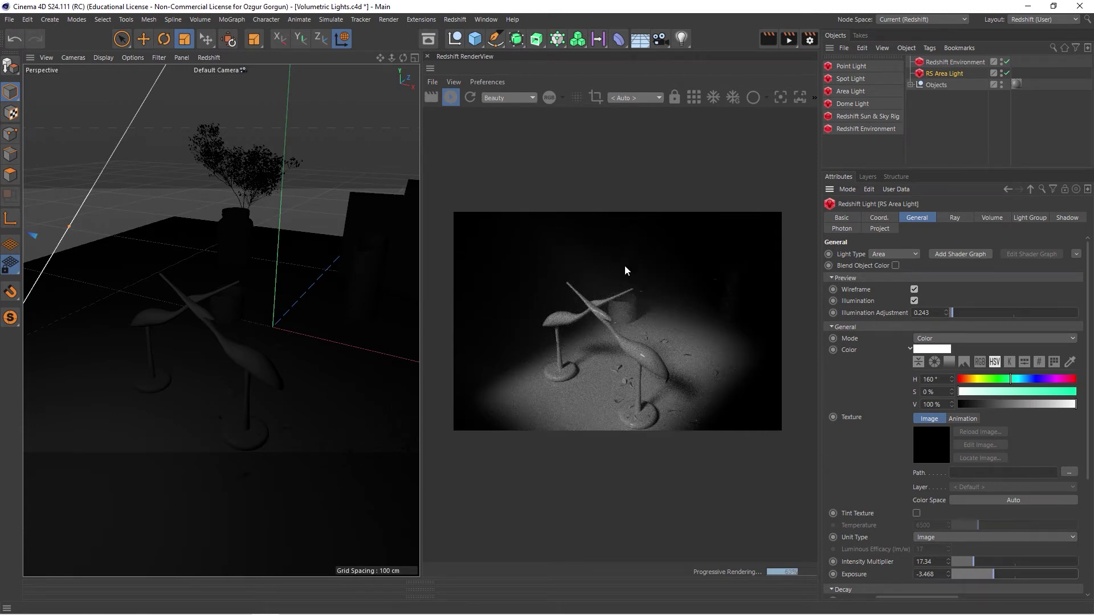
pyautogui.click(994, 220)
pyautogui.moveTo(941, 255); pyautogui.dragTo(963, 255)
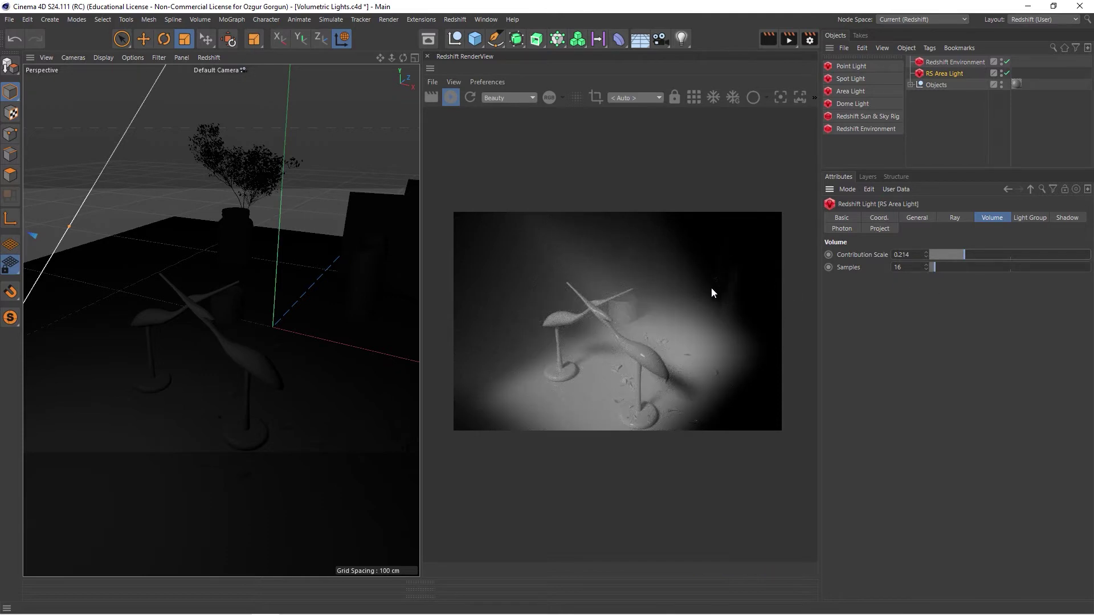
# Load the Soft Box Sample image as the area light's texture without copying it to the project location.
pyautogui.click(926, 220)
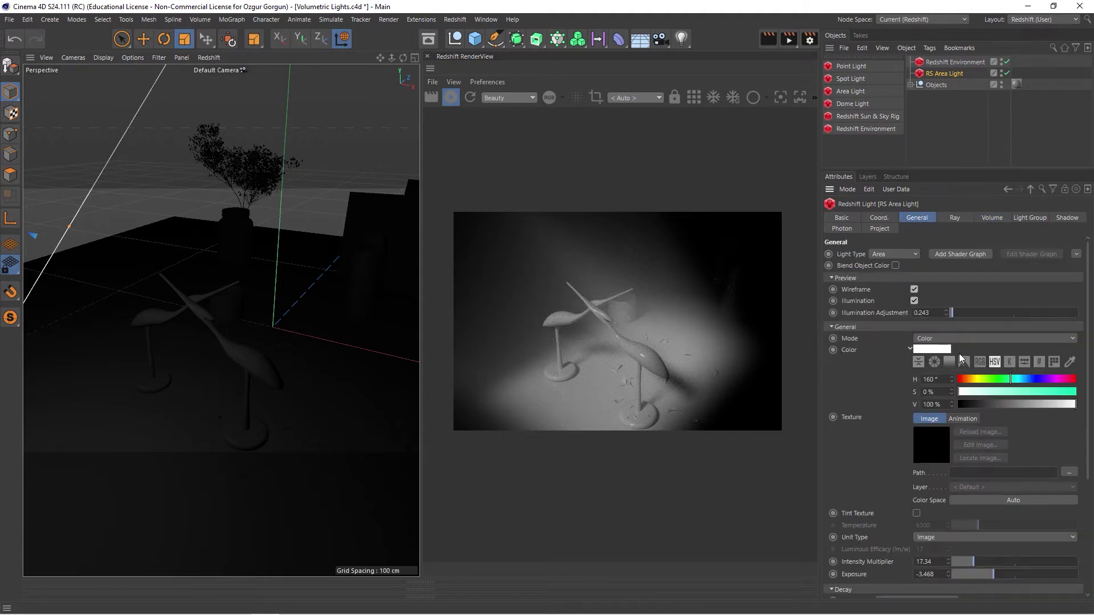
pyautogui.click(1068, 472)
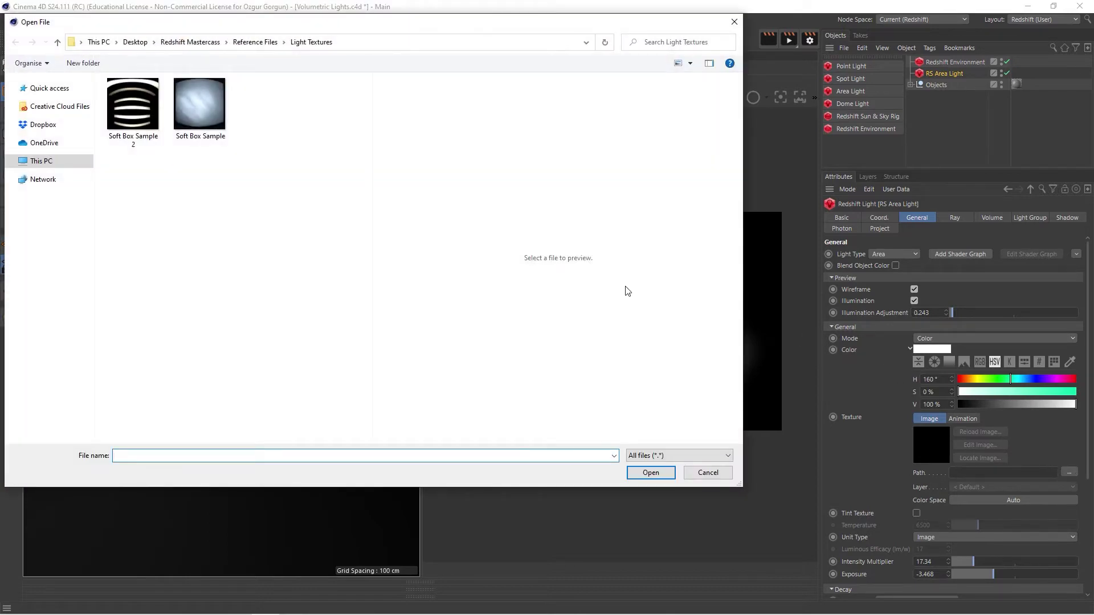
pyautogui.click(196, 110)
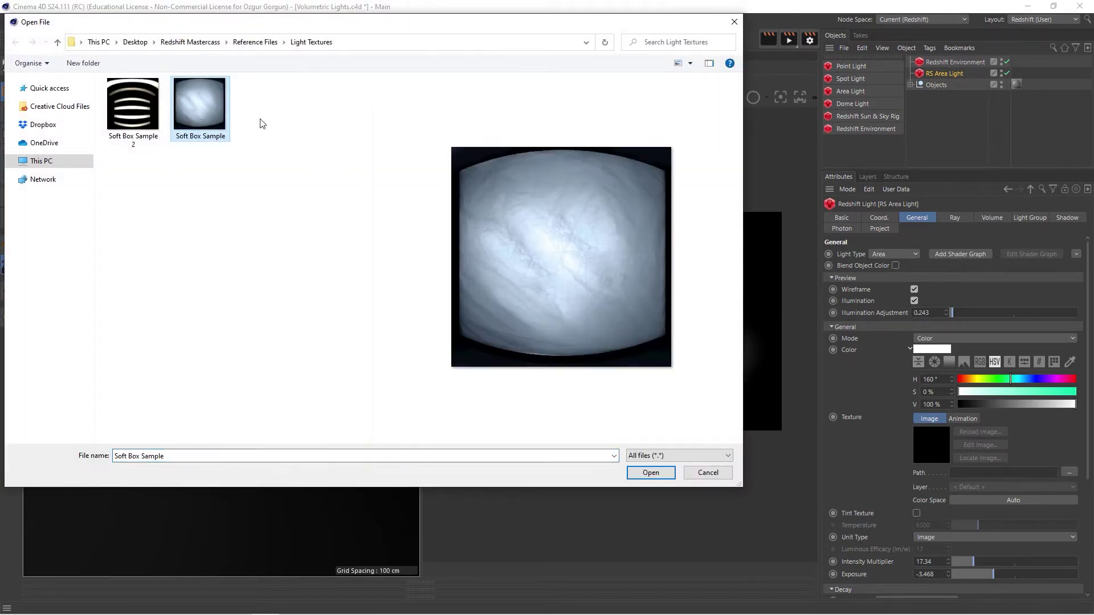
pyautogui.click(650, 472)
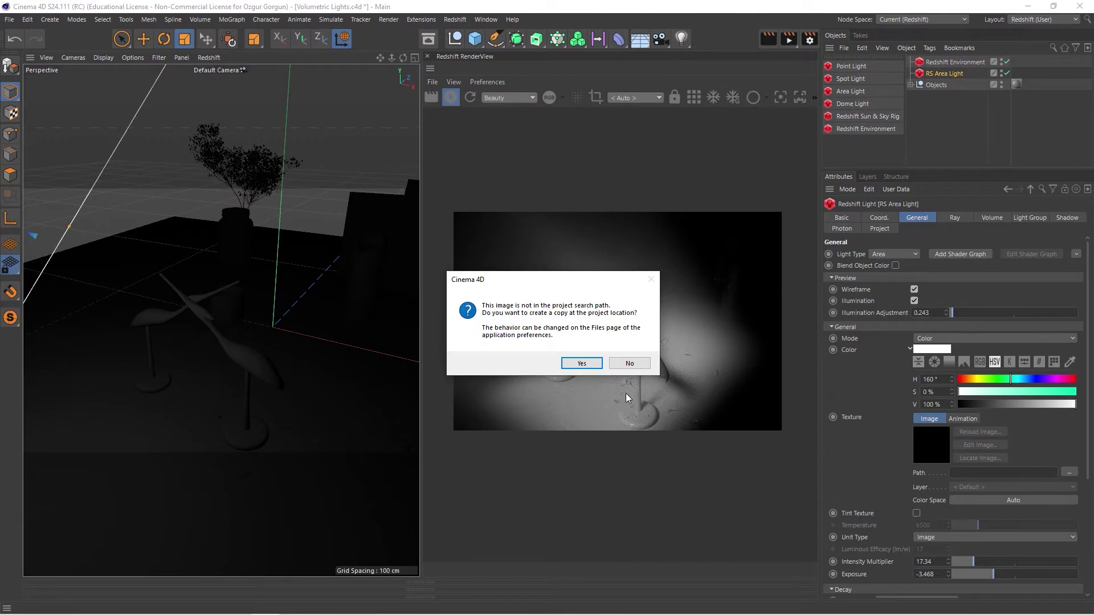
pyautogui.click(630, 358)
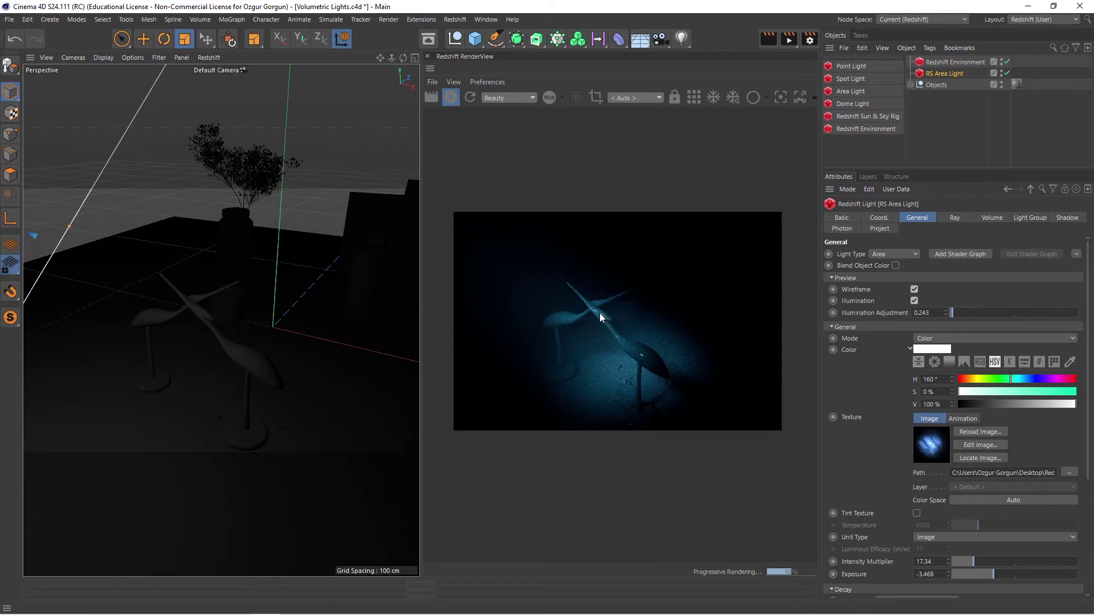
# Try a Spread of 0 on the textured area light, and settle on a Spread of about 0.135.
pyautogui.scroll(-3, 1020, 433)
pyautogui.moveTo(949, 577); pyautogui.dragTo(905, 575)
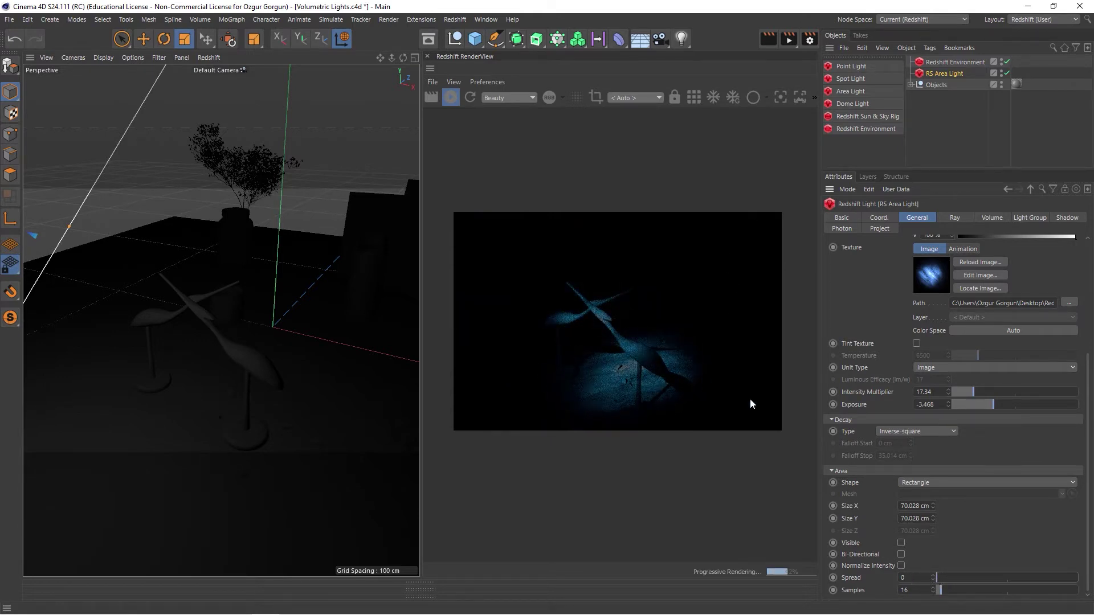
pyautogui.moveTo(937, 576); pyautogui.dragTo(955, 575)
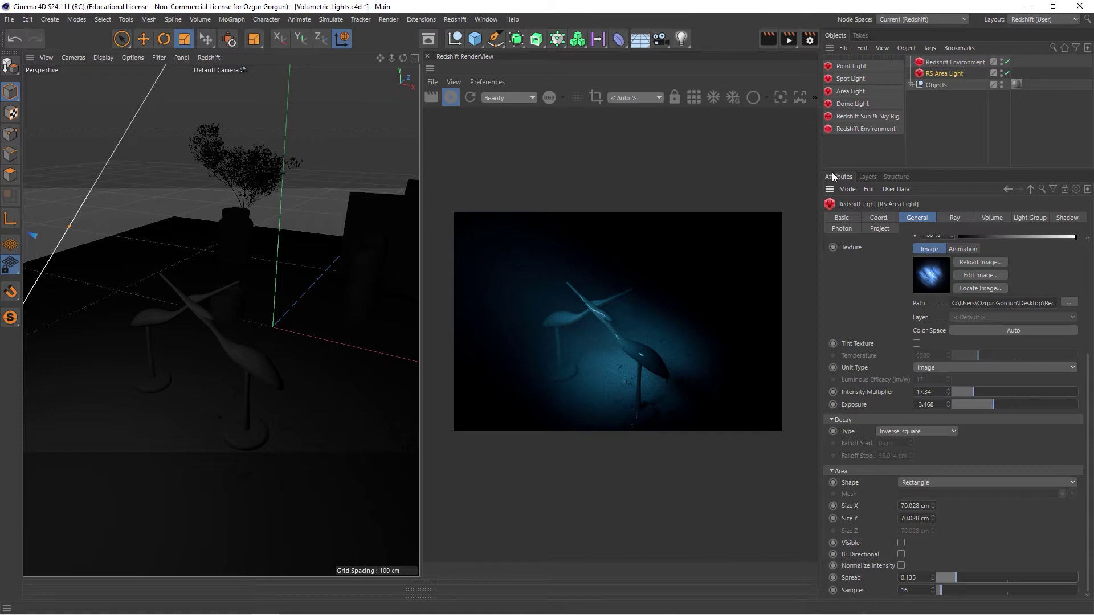
# Disable the textured area light, add a second Redshift area light, and move it out in front of the still life.
pyautogui.click(1006, 73)
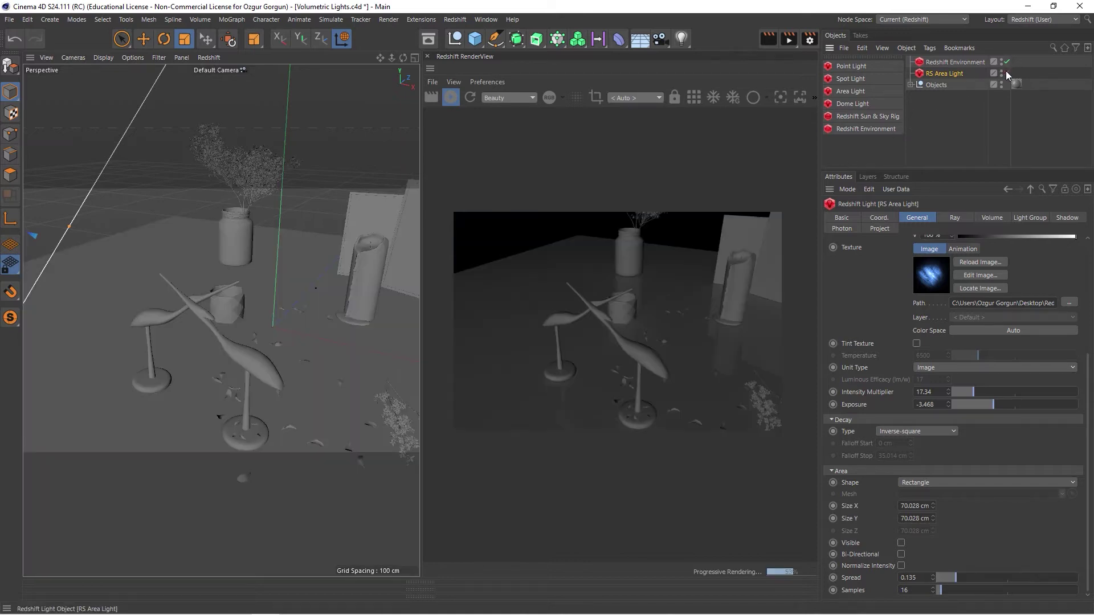
pyautogui.click(854, 91)
pyautogui.keyDown('alt'); pyautogui.moveTo(245, 296); pyautogui.dragTo(277, 297); pyautogui.keyUp('alt')
pyautogui.scroll(-5, 276, 297)
pyautogui.press('e')
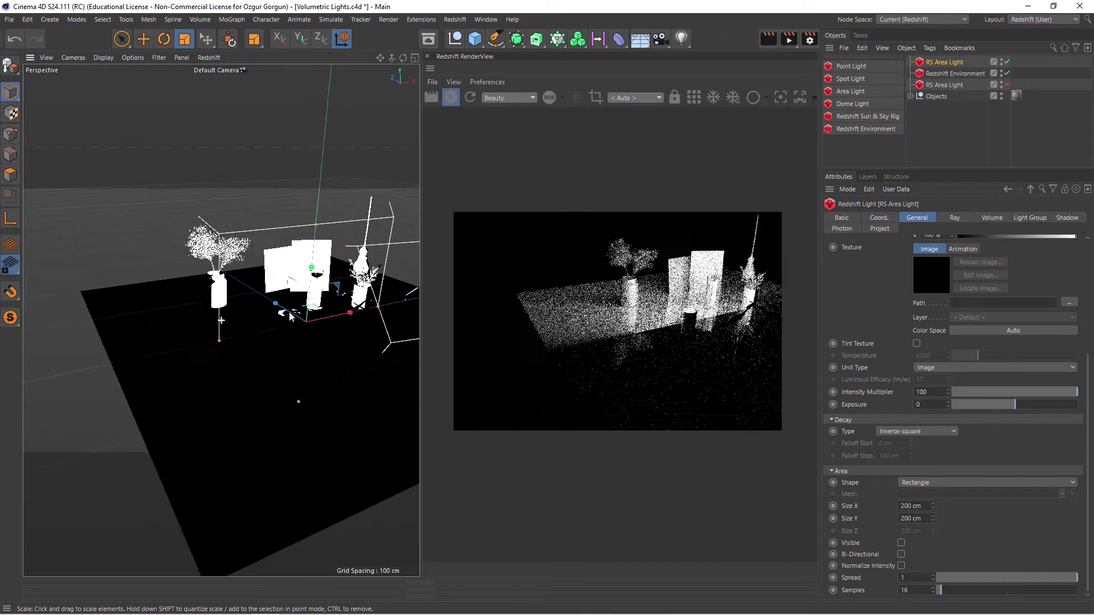
pyautogui.keyDown('alt'); pyautogui.moveTo(276, 317); pyautogui.dragTo(329, 378); pyautogui.keyUp('alt')
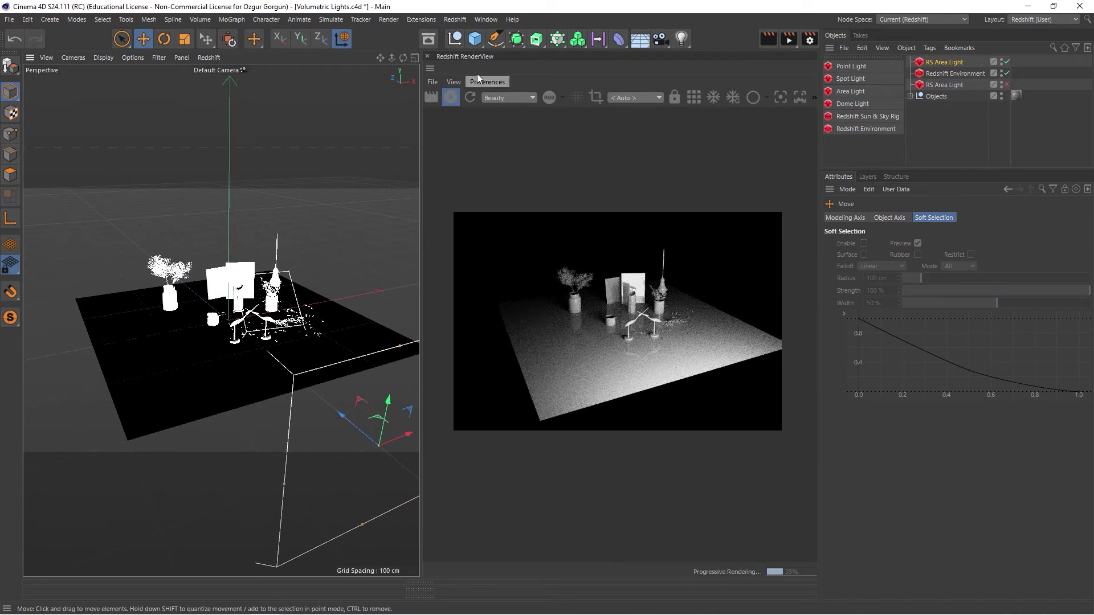
# Add a plane, scale it to about 253.6 cm, and stand it upright between the new area light and the still life.
pyautogui.moveTo(477, 41); pyautogui.dragTo(490, 81)
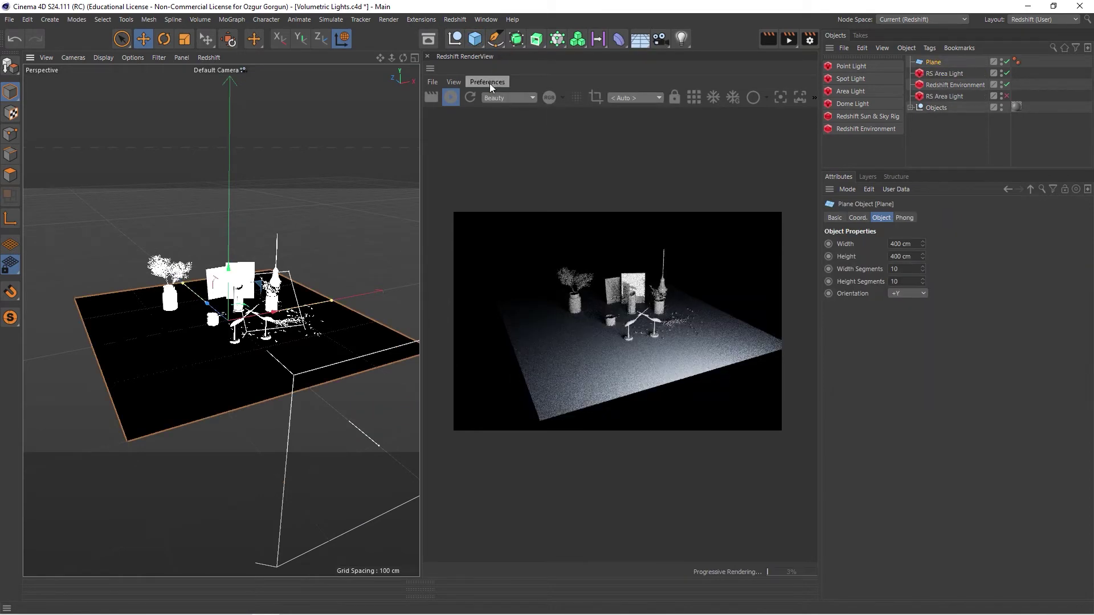
pyautogui.press('e')
pyautogui.moveTo(235, 293); pyautogui.dragTo(238, 276)
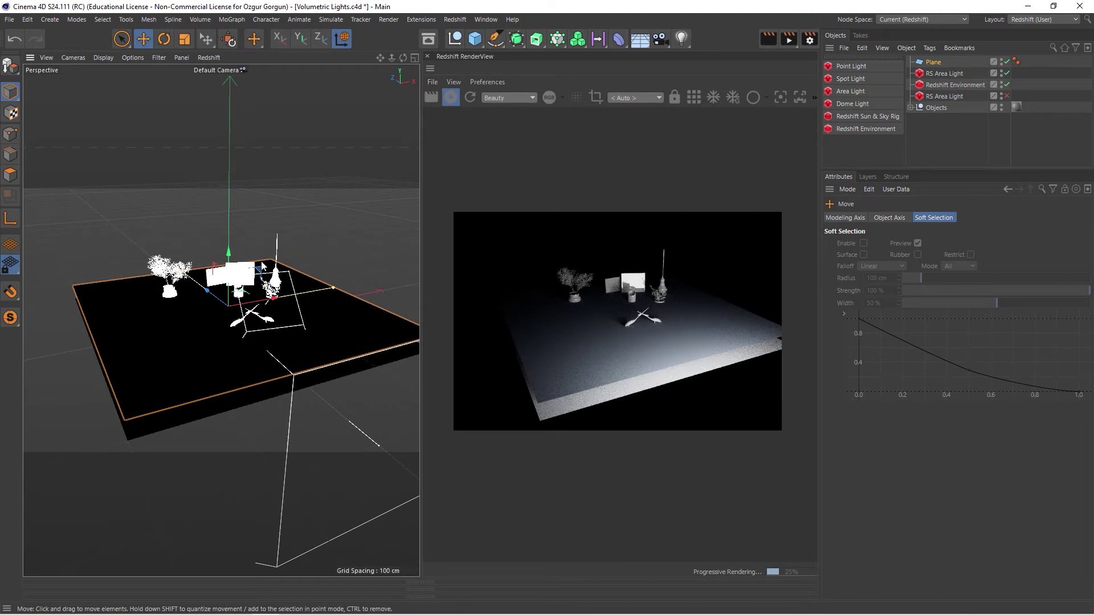
pyautogui.press('t')
pyautogui.moveTo(246, 270); pyautogui.dragTo(153, 282)
pyautogui.press('r')
pyautogui.moveTo(239, 315); pyautogui.dragTo(279, 275)
pyautogui.press('e')
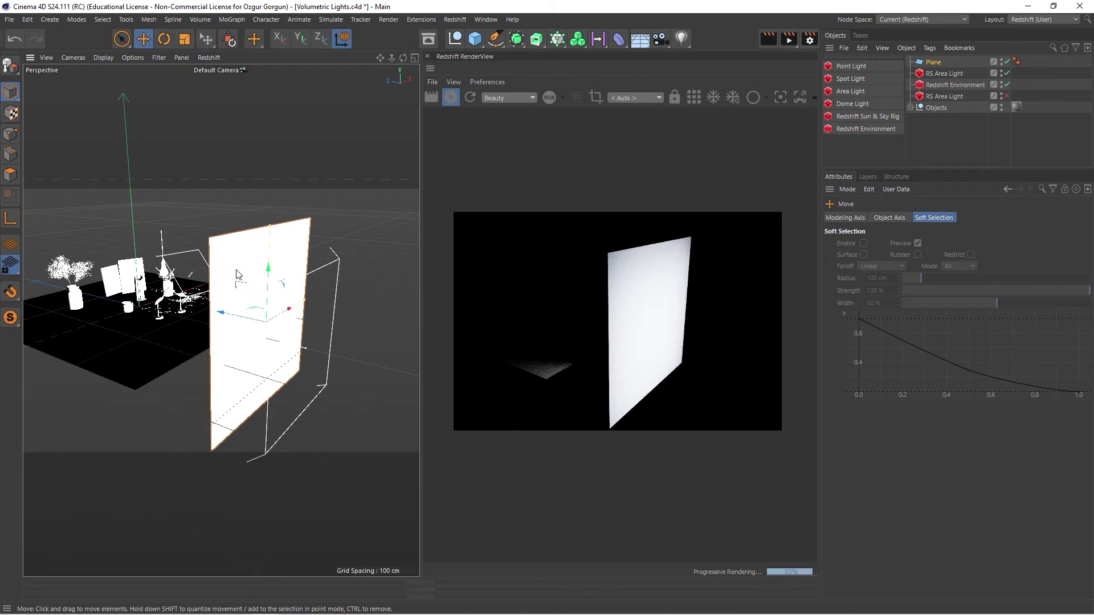
# Add an Atom Array generator and make the plane its child to form a grid.
pyautogui.click(521, 41)
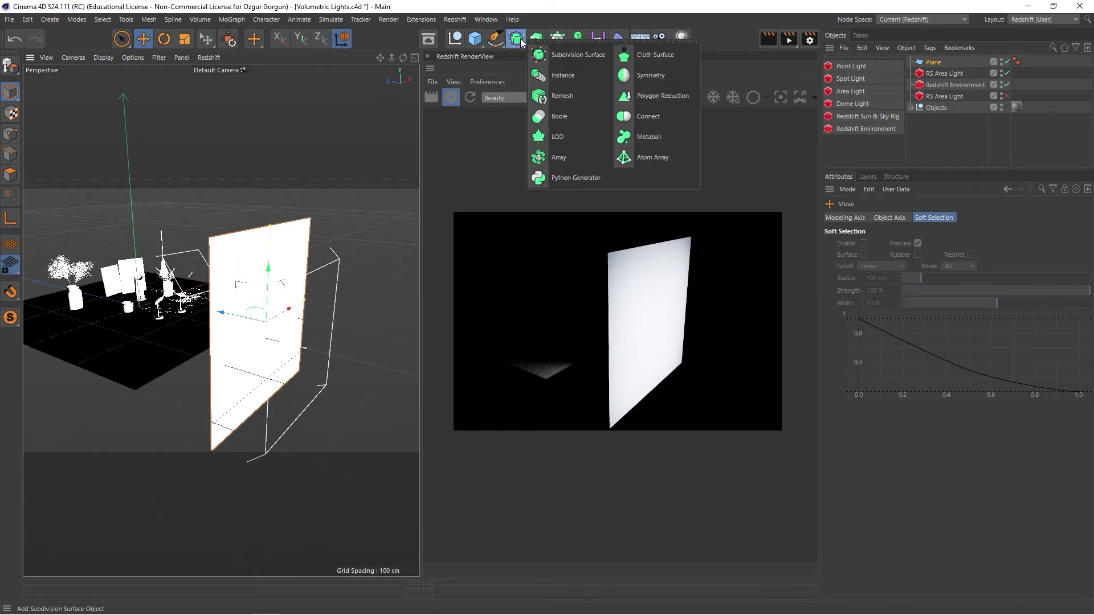
pyautogui.click(644, 156)
pyautogui.moveTo(932, 74); pyautogui.dragTo(938, 59)
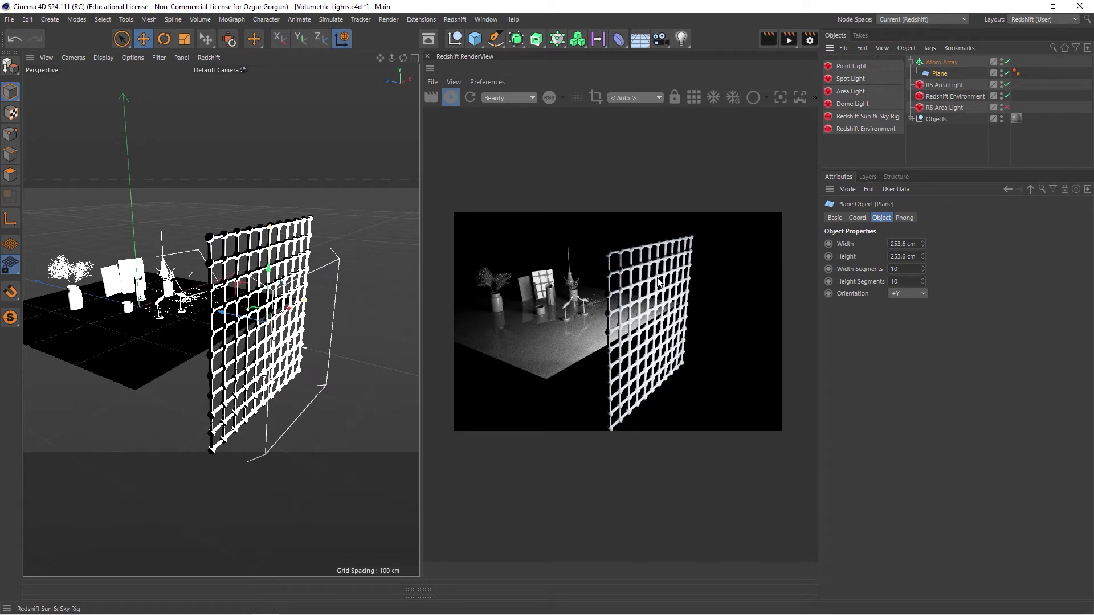
# Set the plane's Width Segments and Height Segments to 5.
pyautogui.click(908, 269)
pyautogui.write('5')
pyautogui.press('Tab')
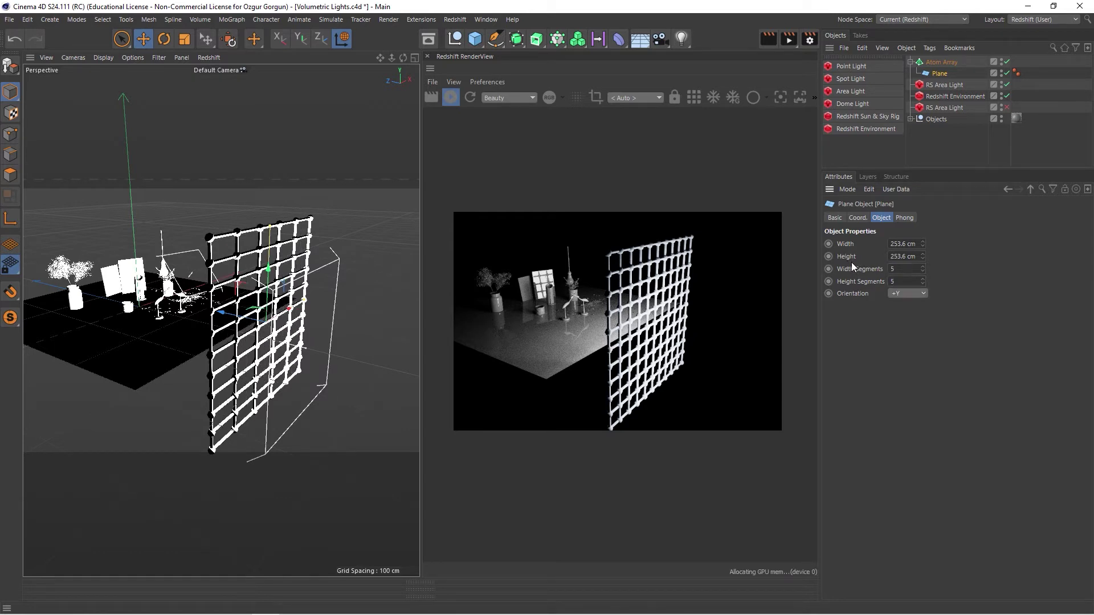
pyautogui.write('5')
pyautogui.press('Tab')
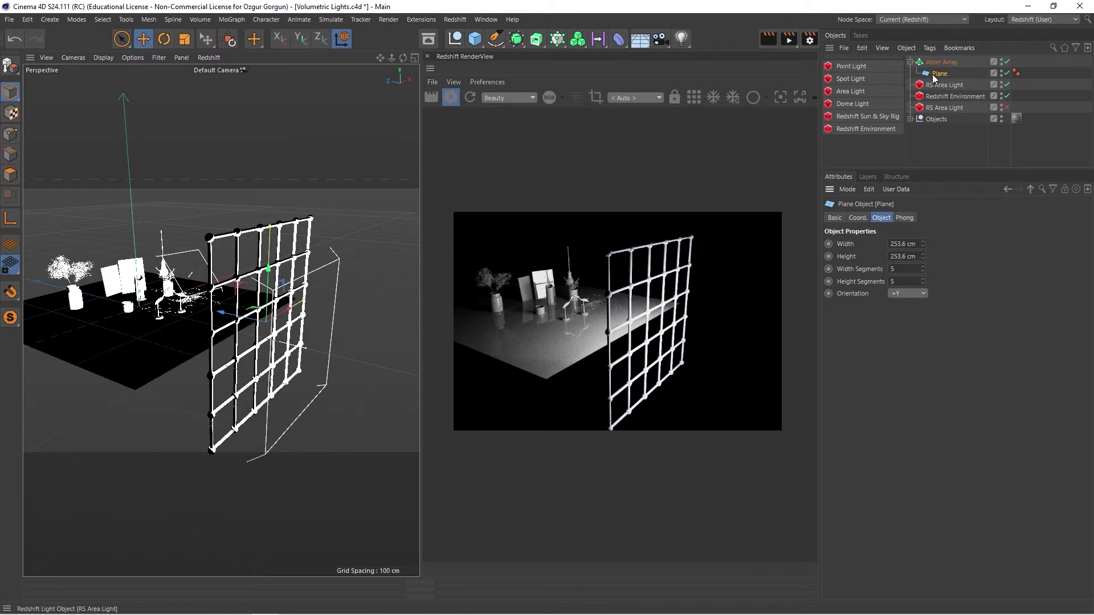
# Set the Atom Array's Sphere Radius and Cylinder Radius to 10 cm.
pyautogui.click(942, 60)
pyautogui.click(895, 244)
pyautogui.write('10')
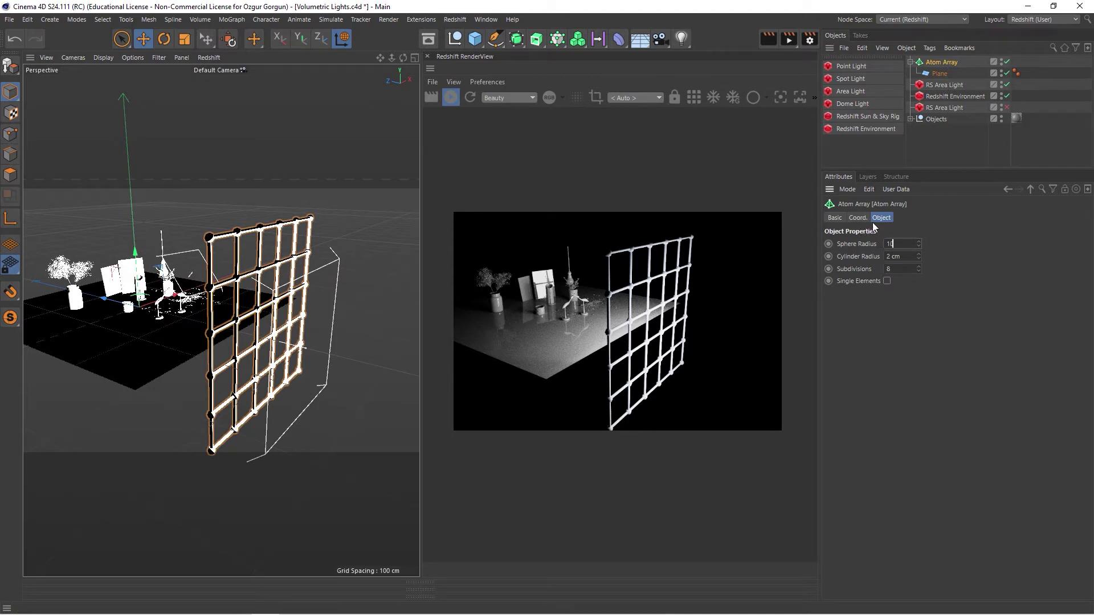
pyautogui.press('Tab')
pyautogui.write('10')
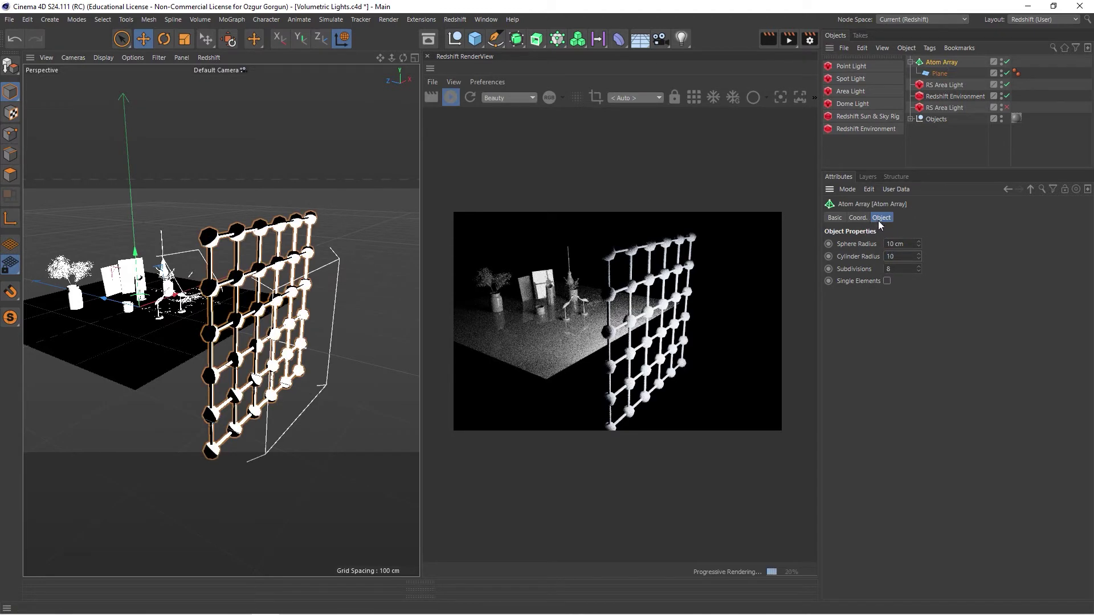
pyautogui.press('Return')
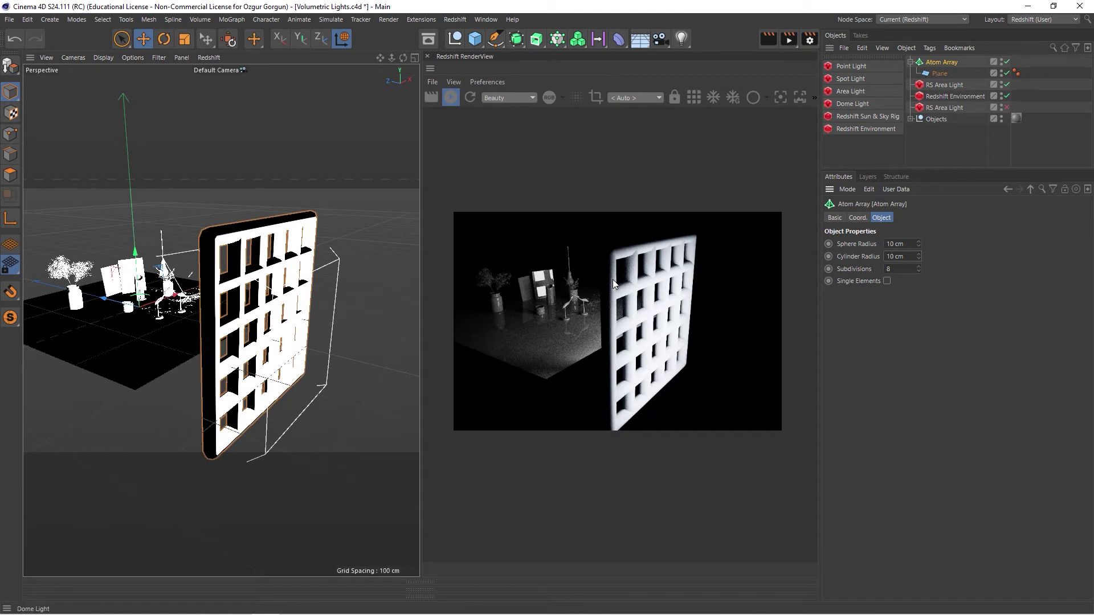
# Make the Atom Array a child of the new RS Area Light and raise the light together with its grid.
pyautogui.scroll(3, 610, 278)
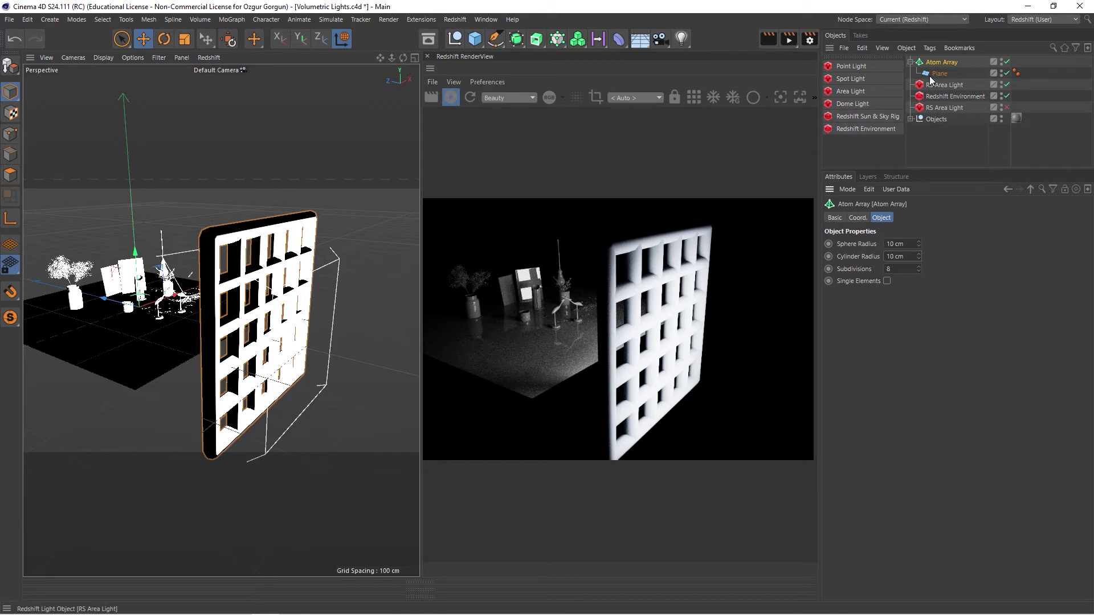
pyautogui.moveTo(944, 62); pyautogui.dragTo(942, 84)
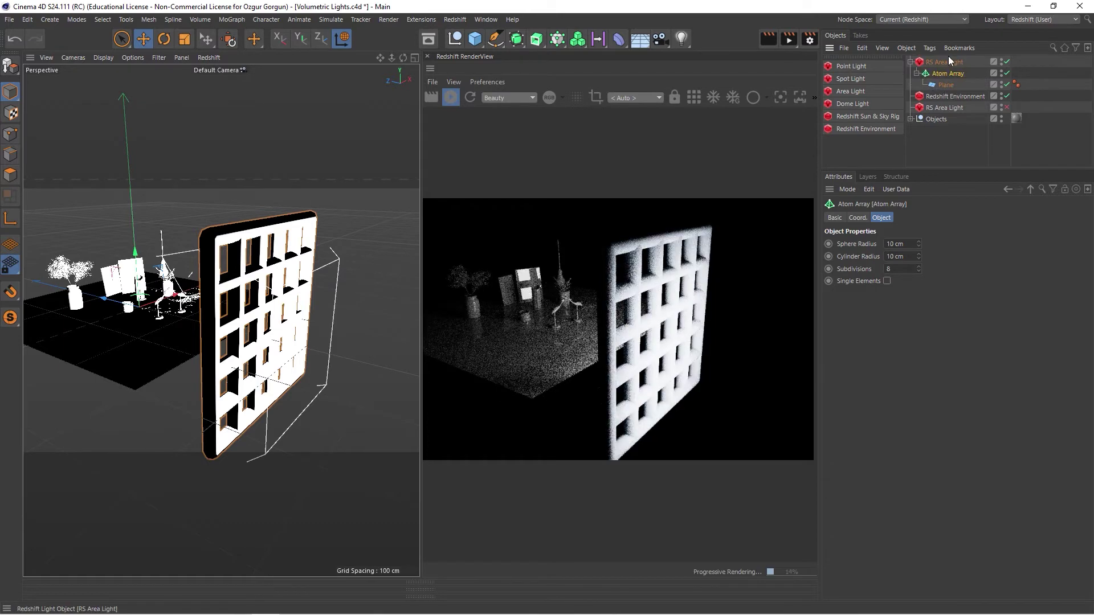
pyautogui.click(948, 61)
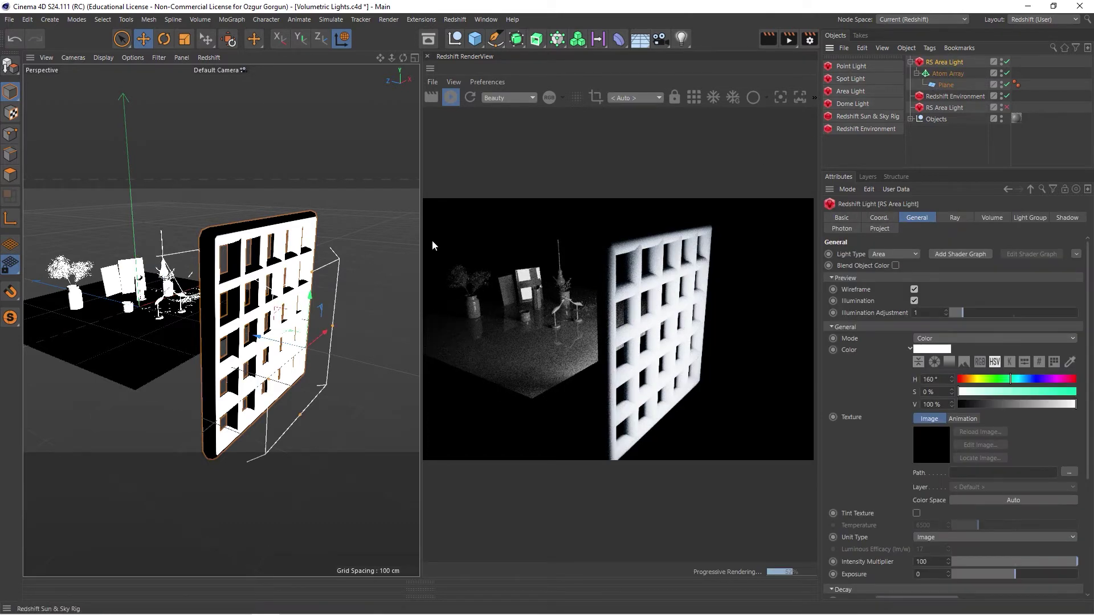
pyautogui.moveTo(315, 314)
pyautogui.mouseDown()
pyautogui.moveTo(329, 218)
pyautogui.moveTo(327, 310)
pyautogui.mouseUp()
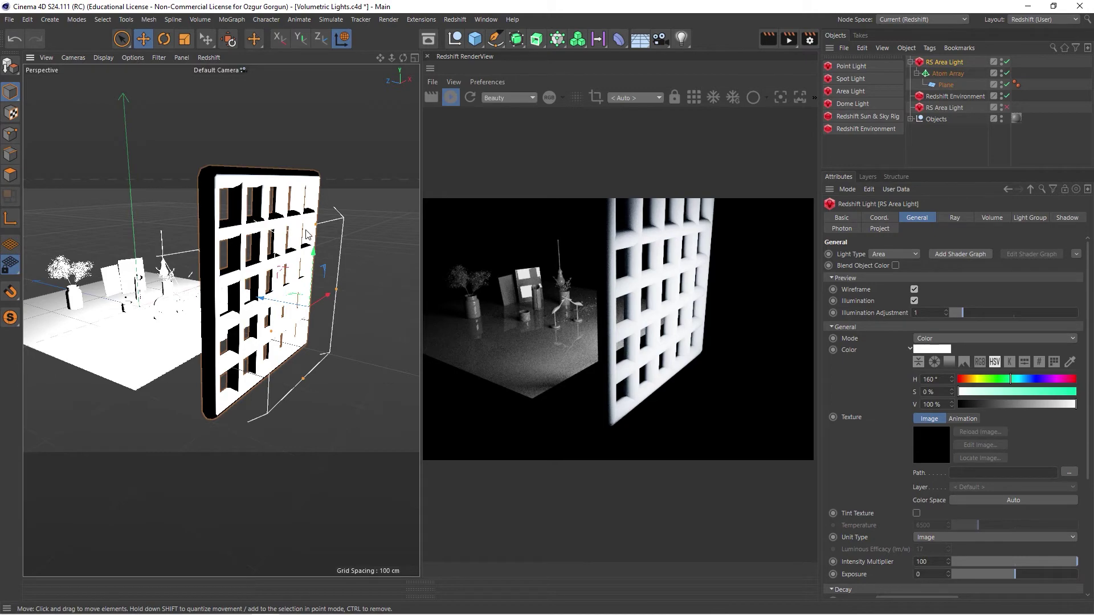
# Tilt the area light and its grid down toward the still life and move them higher and farther from the objects.
pyautogui.press('r')
pyautogui.moveTo(318, 263)
pyautogui.mouseDown()
pyautogui.moveTo(323, 315)
pyautogui.moveTo(303, 329)
pyautogui.moveTo(326, 271)
pyautogui.mouseUp()
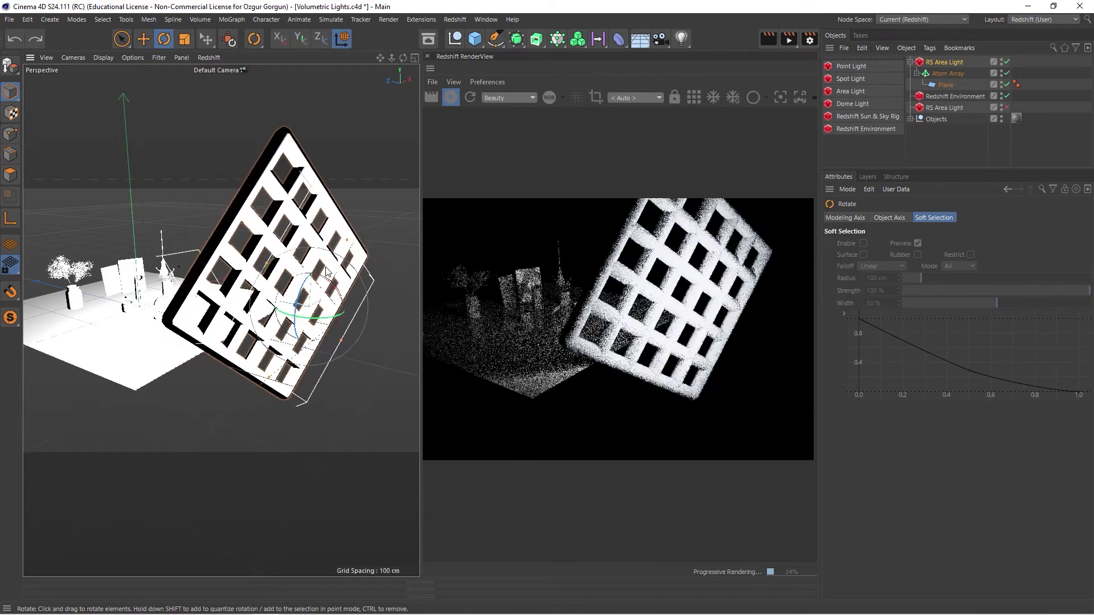
pyautogui.hotkey('ctrl', 'z')
pyautogui.press('e')
pyautogui.moveTo(285, 254); pyautogui.dragTo(365, 169)
pyautogui.press('r')
pyautogui.press('e')
pyautogui.keyDown('alt'); pyautogui.moveTo(247, 288); pyautogui.dragTo(272, 333, button='middle'); pyautogui.keyUp('alt')
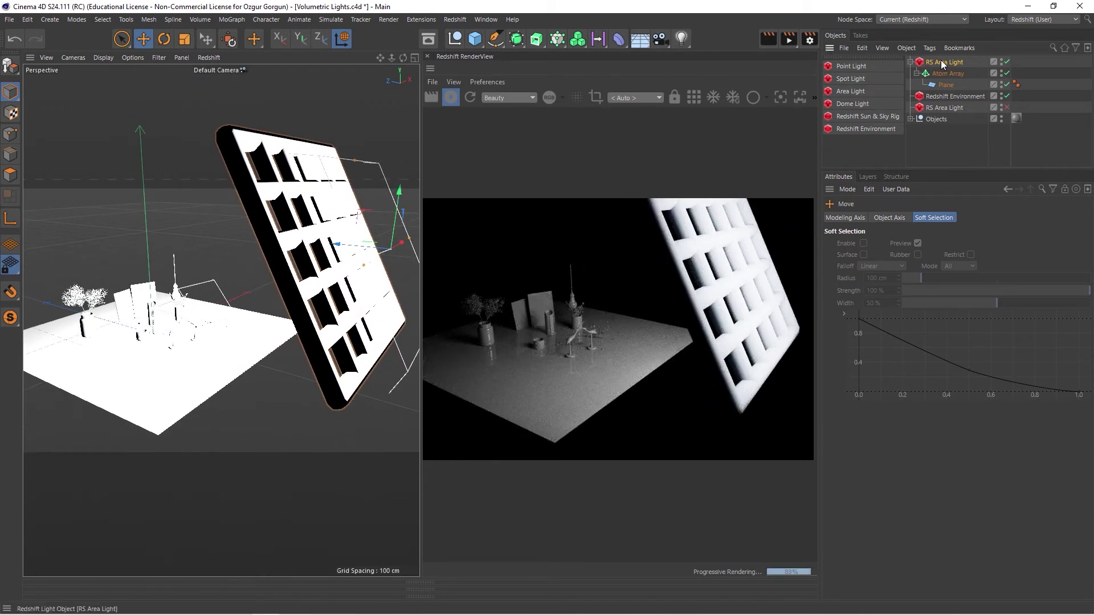
# Set the grid's parent area light to a volume Contribution Scale of about 0.012 and narrow its Spread to 0.054.
pyautogui.click(941, 62)
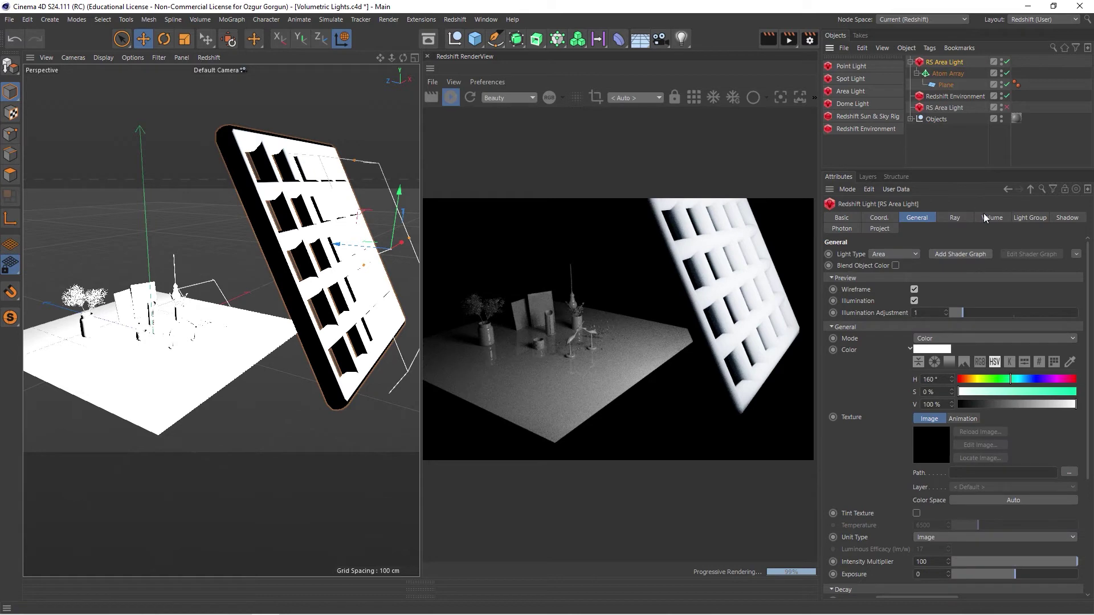
pyautogui.click(992, 218)
pyautogui.moveTo(941, 258); pyautogui.dragTo(932, 254)
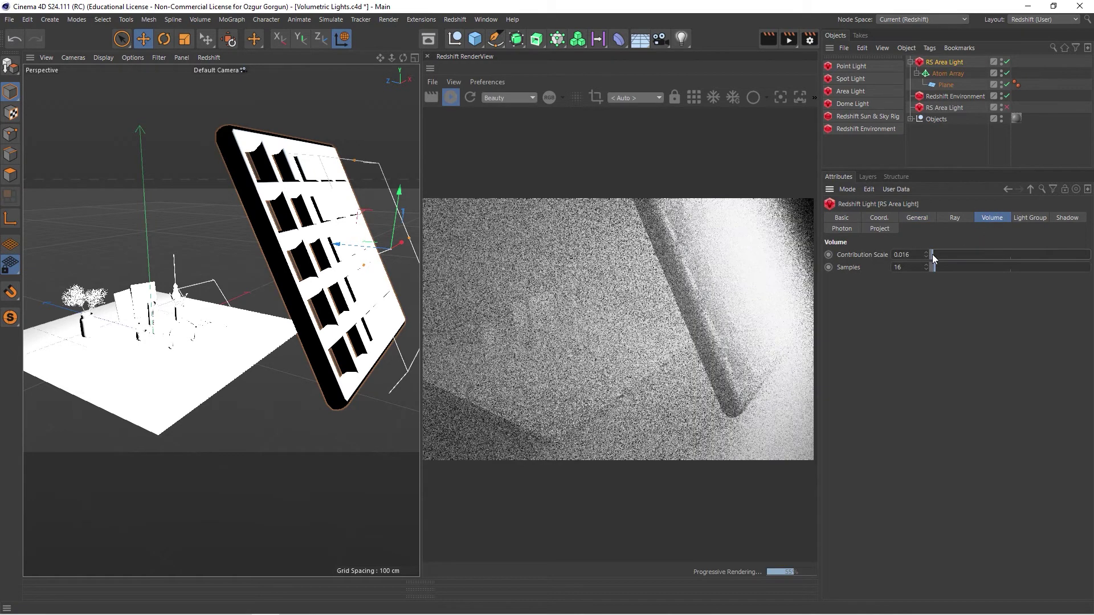
pyautogui.click(917, 218)
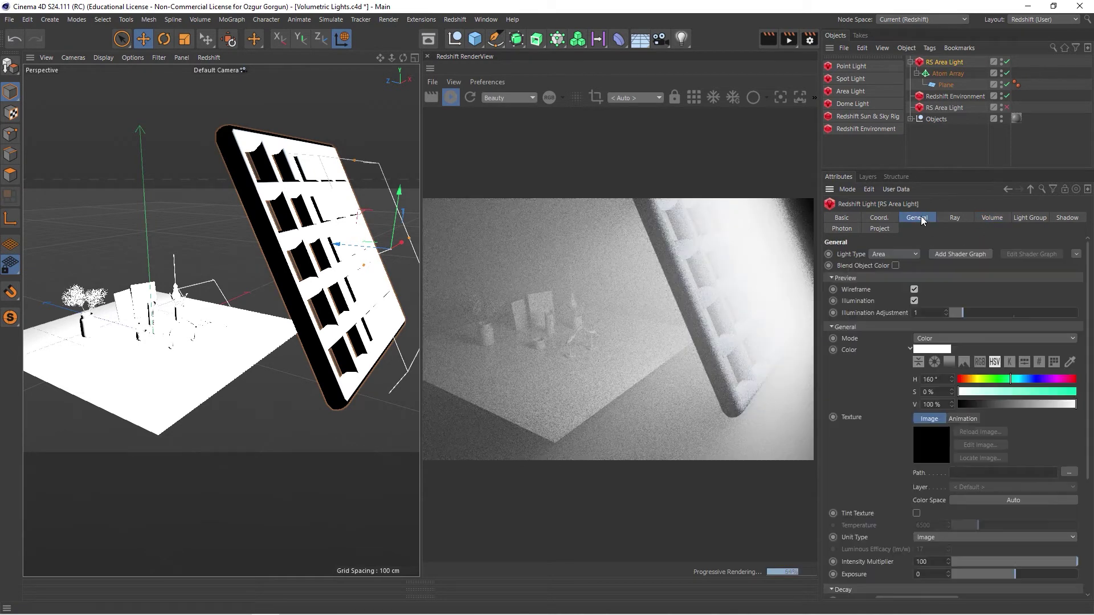
pyautogui.scroll(-5, 860, 385)
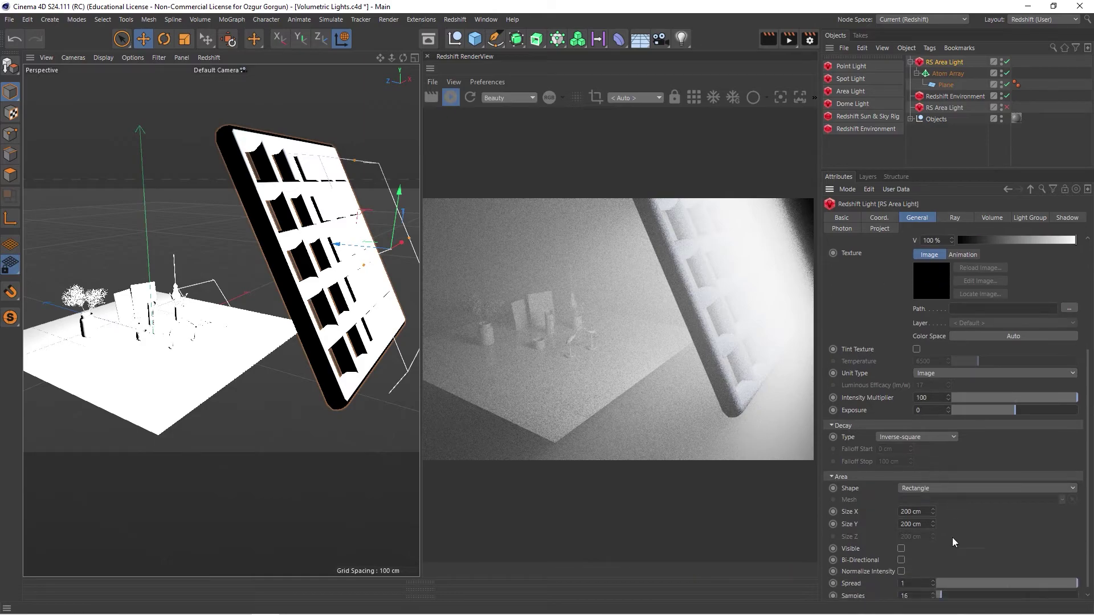
pyautogui.moveTo(1061, 595); pyautogui.dragTo(949, 601)
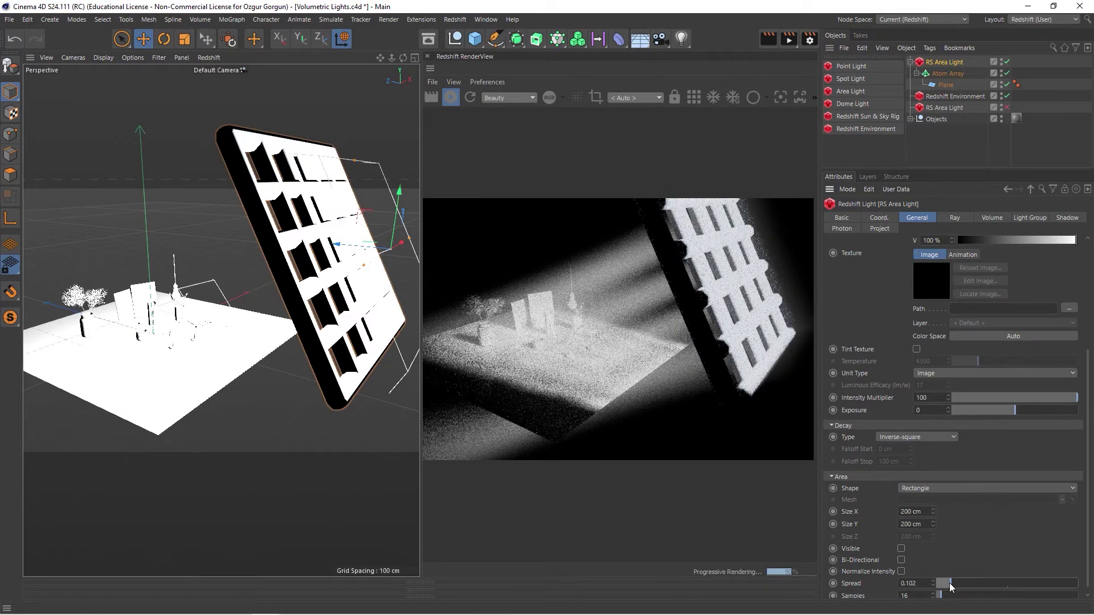
pyautogui.moveTo(949, 583); pyautogui.dragTo(945, 582)
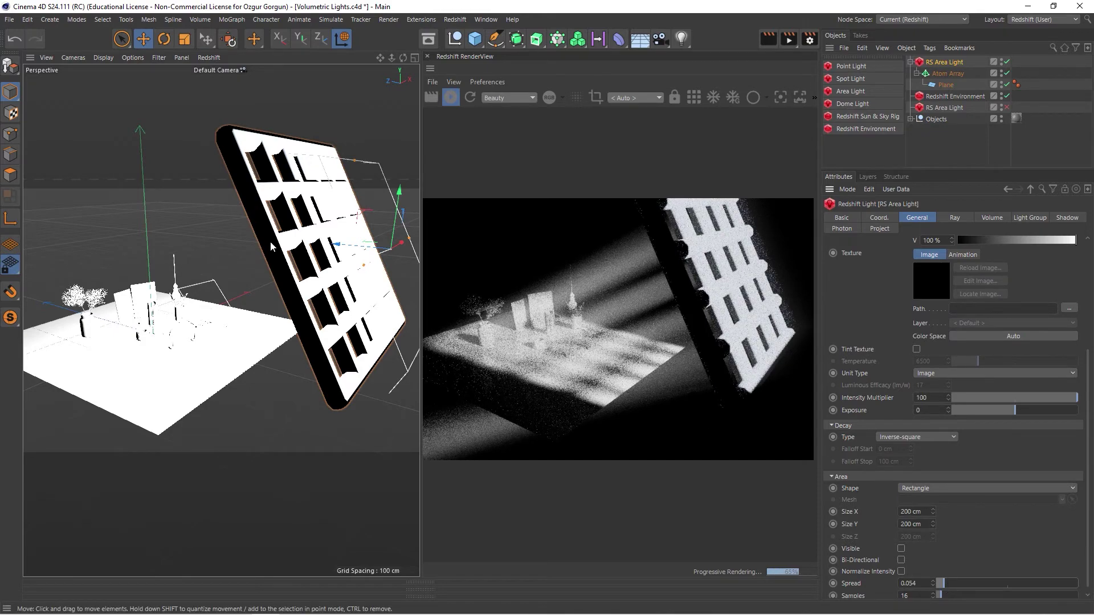
# Raise the area light and its grid, move them farther from the still life, and shift them sideways along the light's X axis.
pyautogui.keyDown('alt'); pyautogui.moveTo(294, 260); pyautogui.dragTo(292, 316); pyautogui.keyUp('alt')
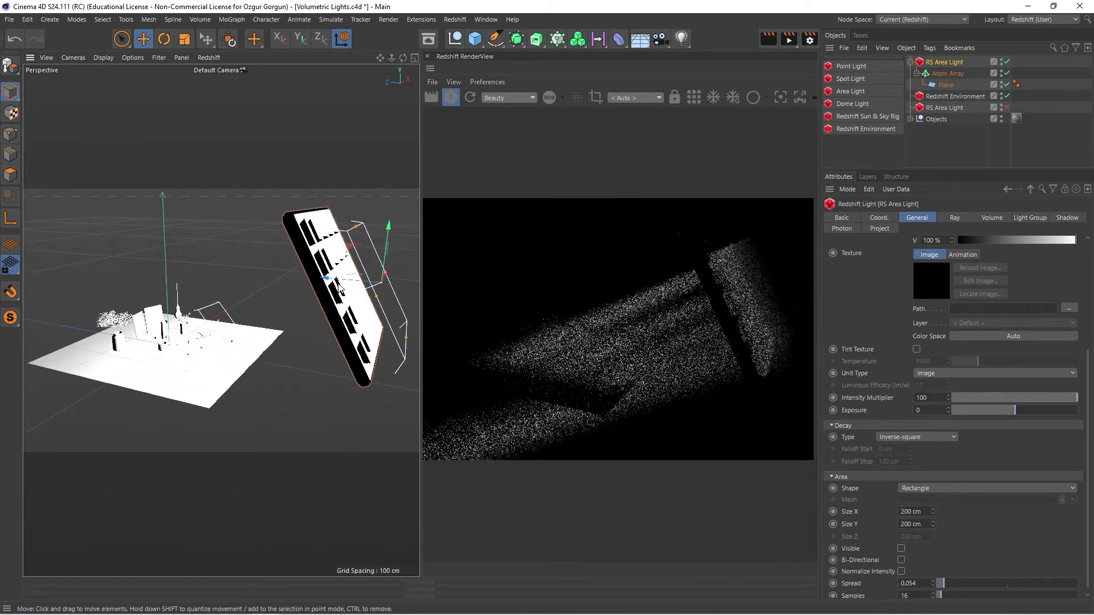
pyautogui.moveTo(389, 227)
pyautogui.mouseDown()
pyautogui.moveTo(405, 170)
pyautogui.moveTo(370, 235)
pyautogui.mouseUp()
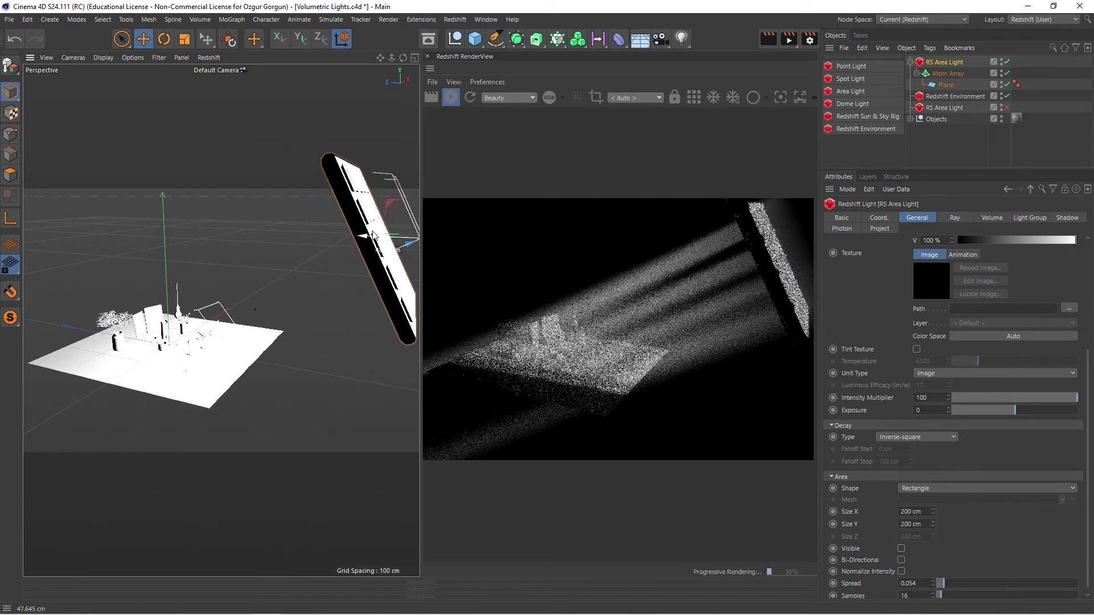
pyautogui.keyDown('alt'); pyautogui.moveTo(289, 302); pyautogui.dragTo(214, 345); pyautogui.keyUp('alt')
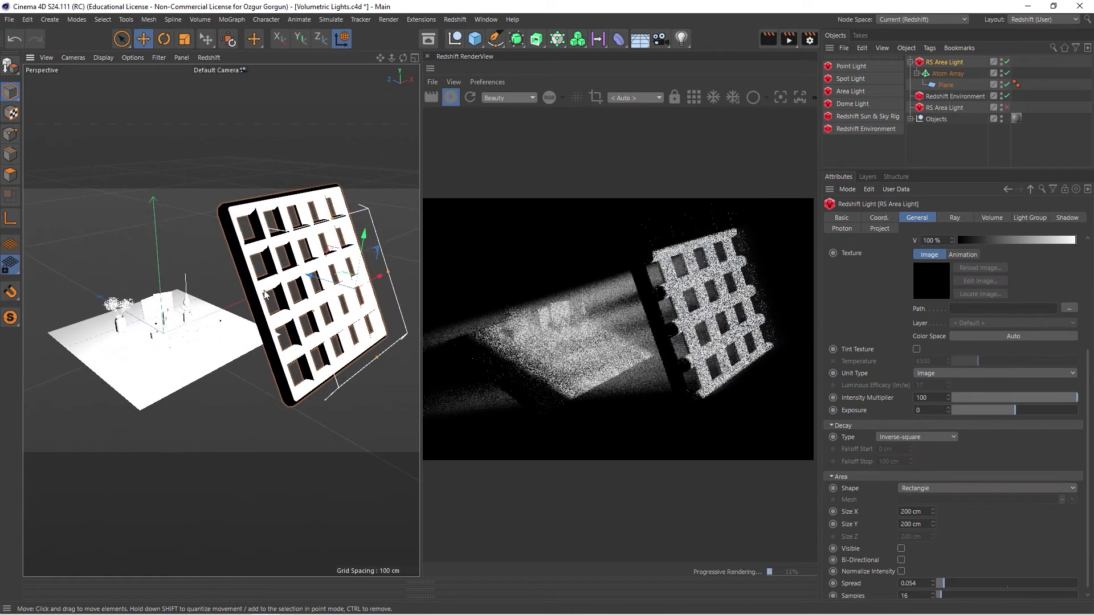
pyautogui.moveTo(376, 279); pyautogui.dragTo(361, 299)
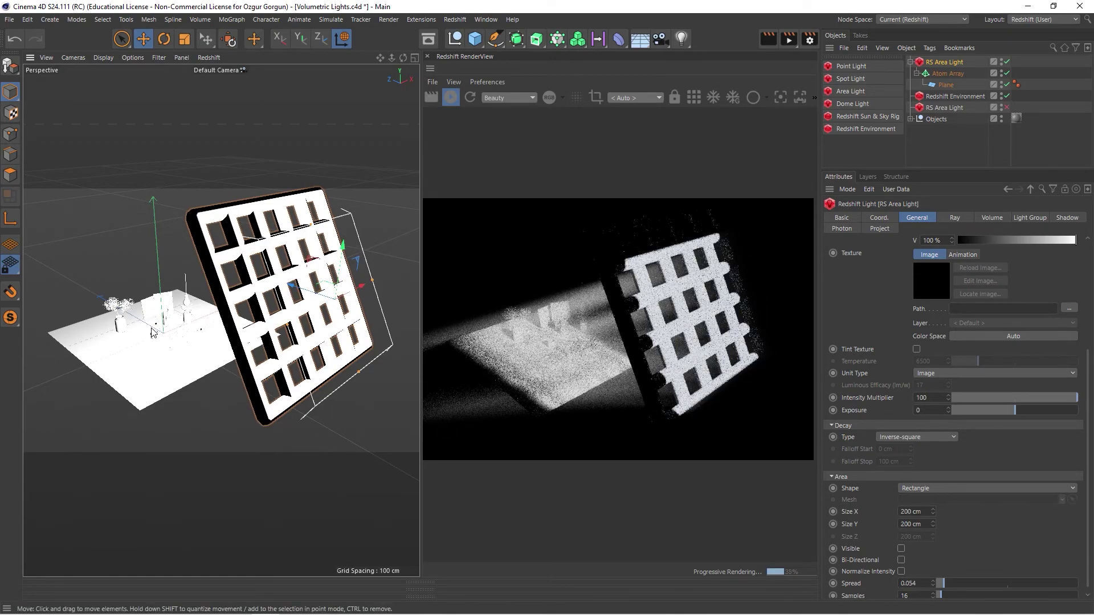
# Lower the area light's volume Contribution Scale to 0.007 and the Redshift Environment's Scattering to 0.054.
pyautogui.scroll(10, 151, 332)
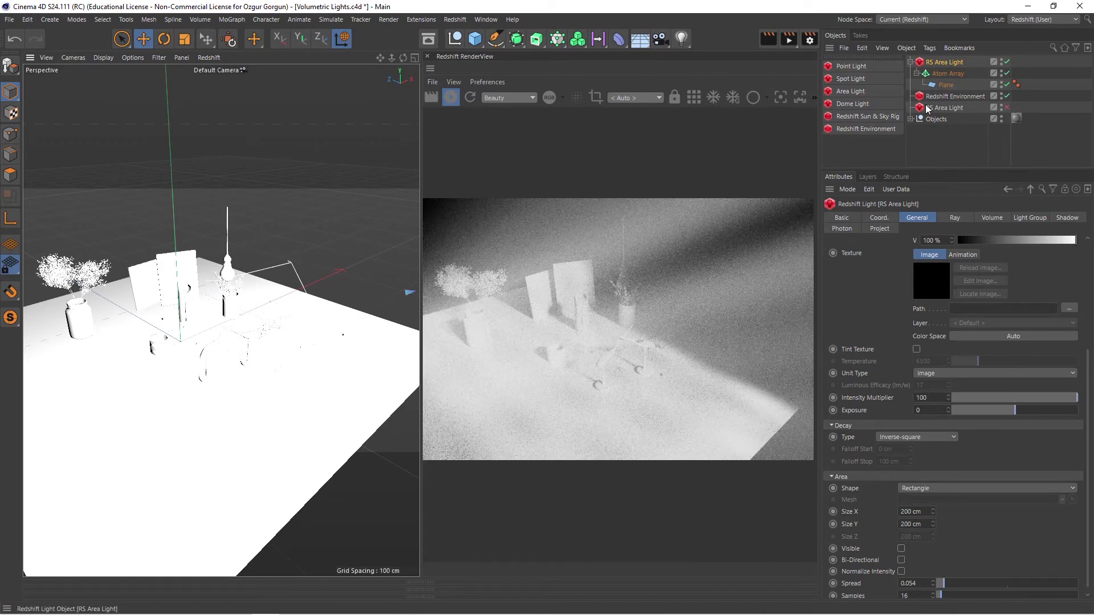
pyautogui.click(991, 217)
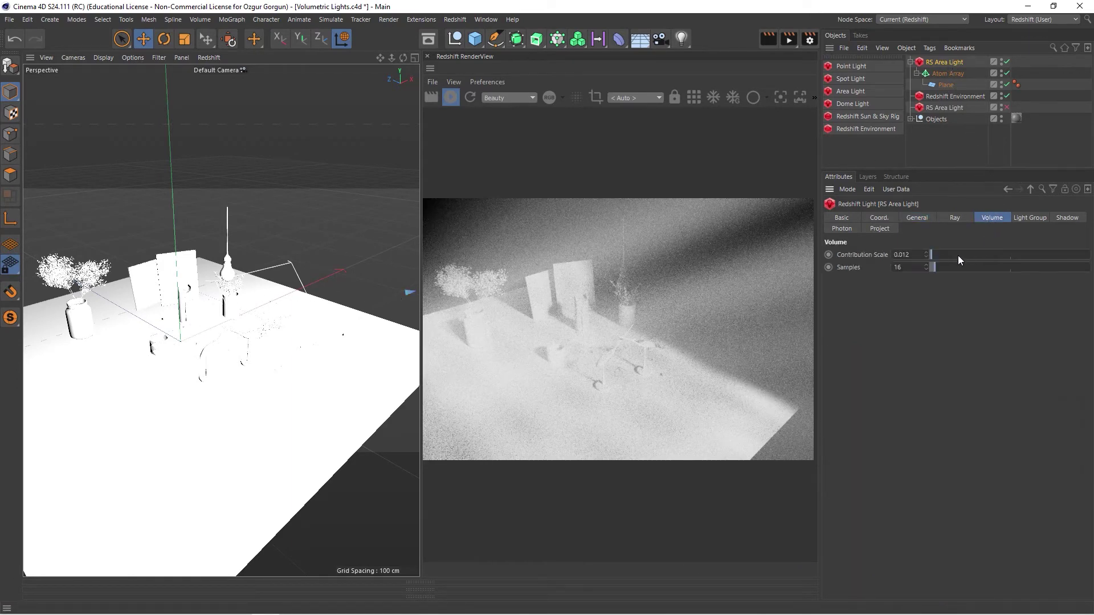
pyautogui.moveTo(926, 261); pyautogui.dragTo(928, 261)
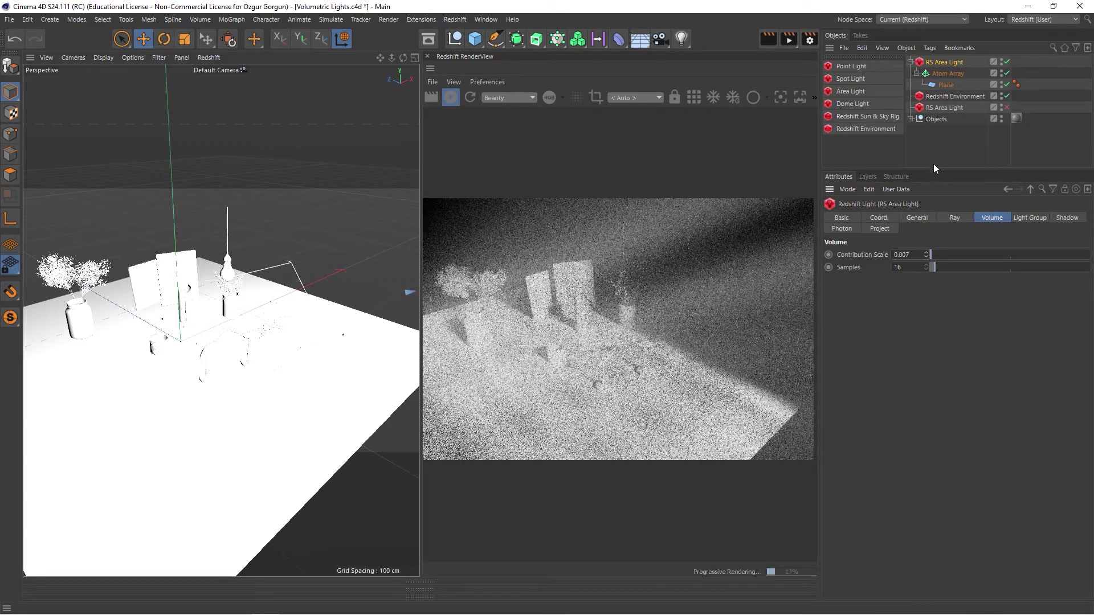
pyautogui.click(957, 96)
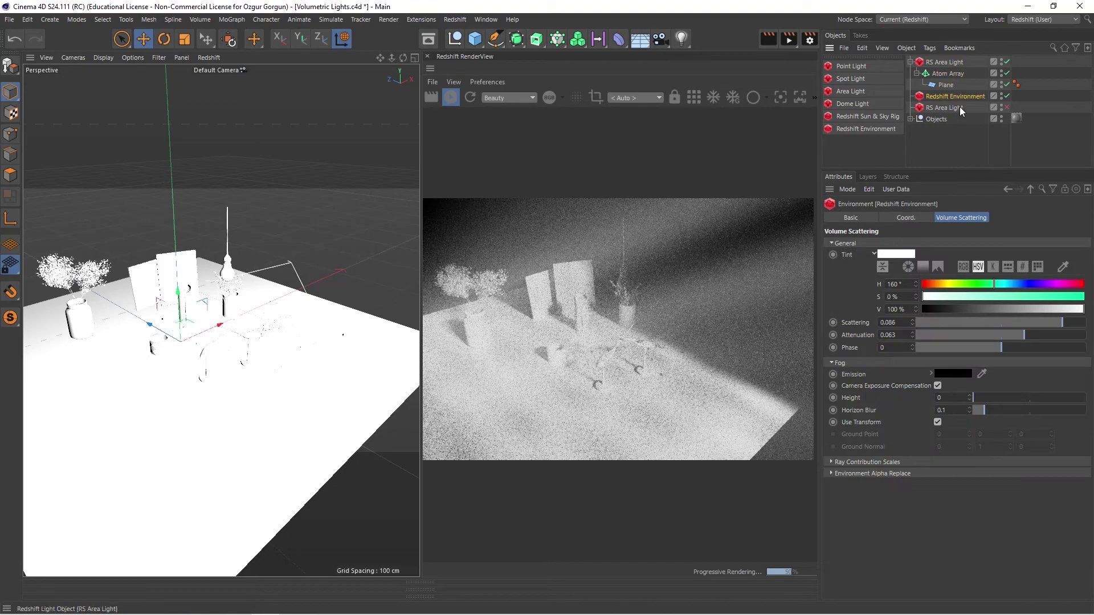
pyautogui.moveTo(1058, 321); pyautogui.dragTo(1016, 327)
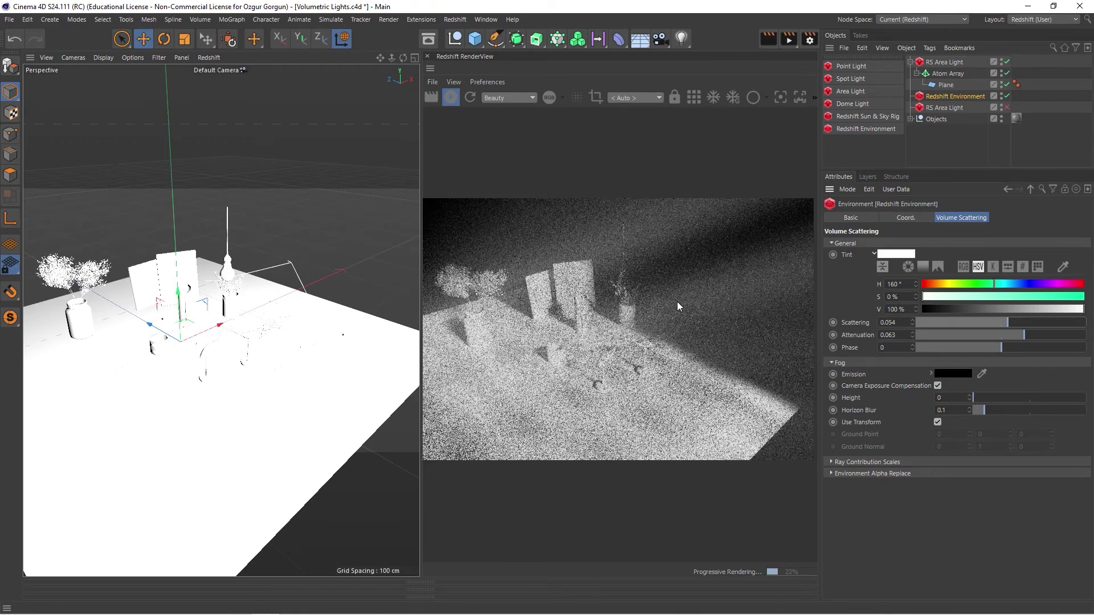
# Load the Soft Box Sample image as the active area light's texture without copying it to the project location.
pyautogui.keyDown('alt'); pyautogui.moveTo(194, 339); pyautogui.dragTo(231, 336); pyautogui.keyUp('alt')
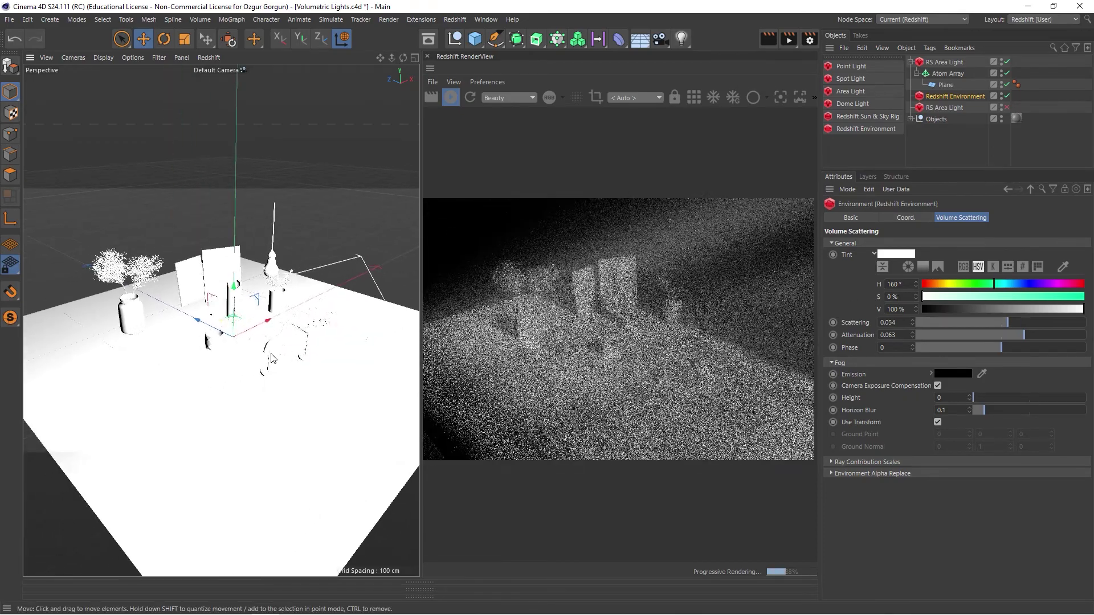
pyautogui.scroll(3, 230, 336)
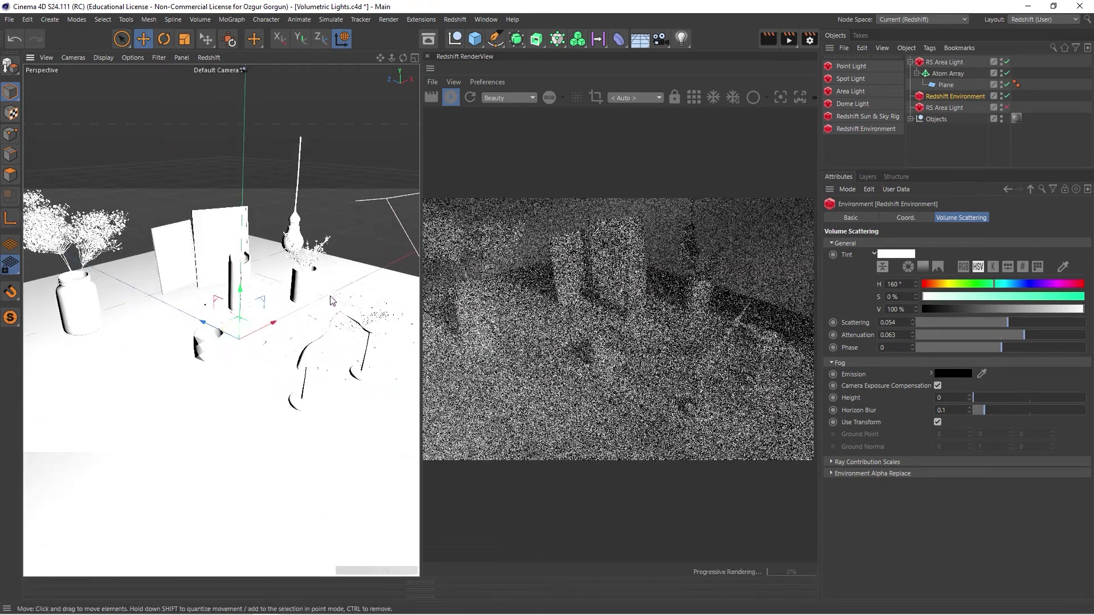
pyautogui.click(951, 61)
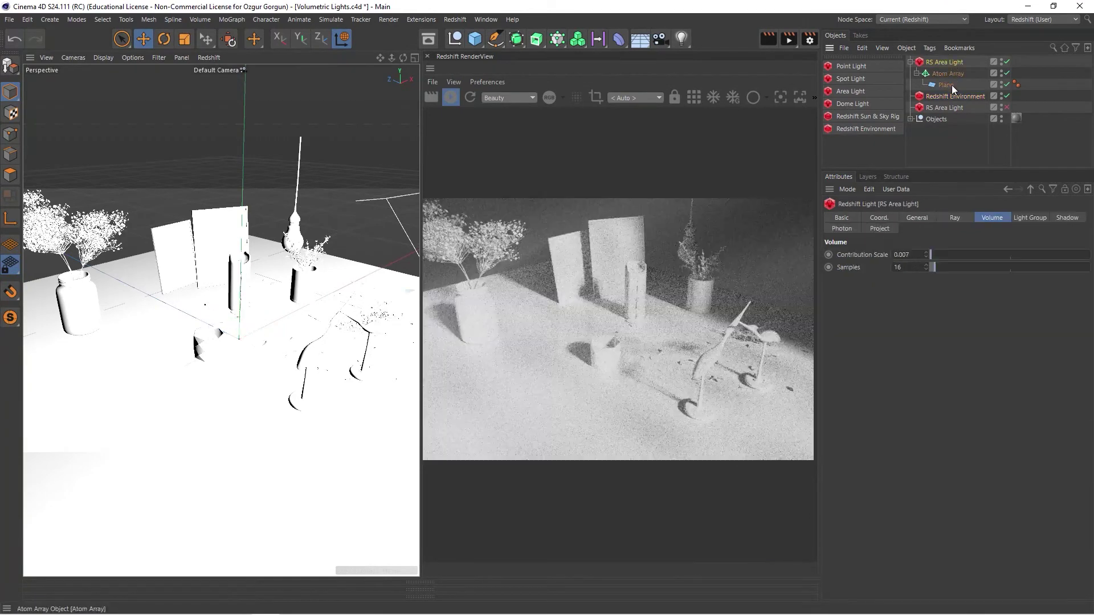
pyautogui.click(925, 215)
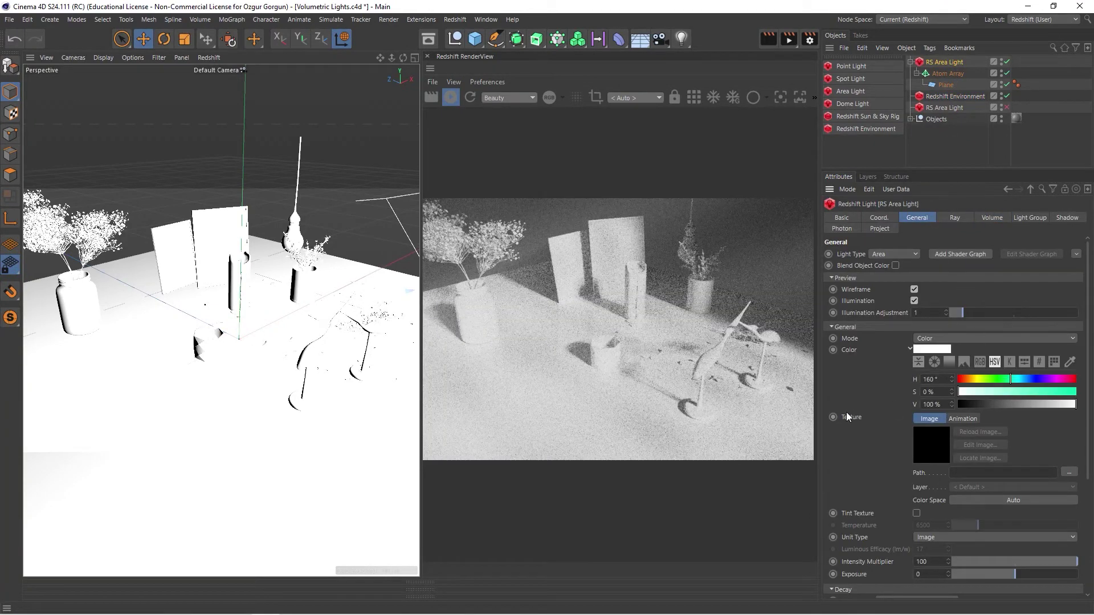
pyautogui.click(1068, 472)
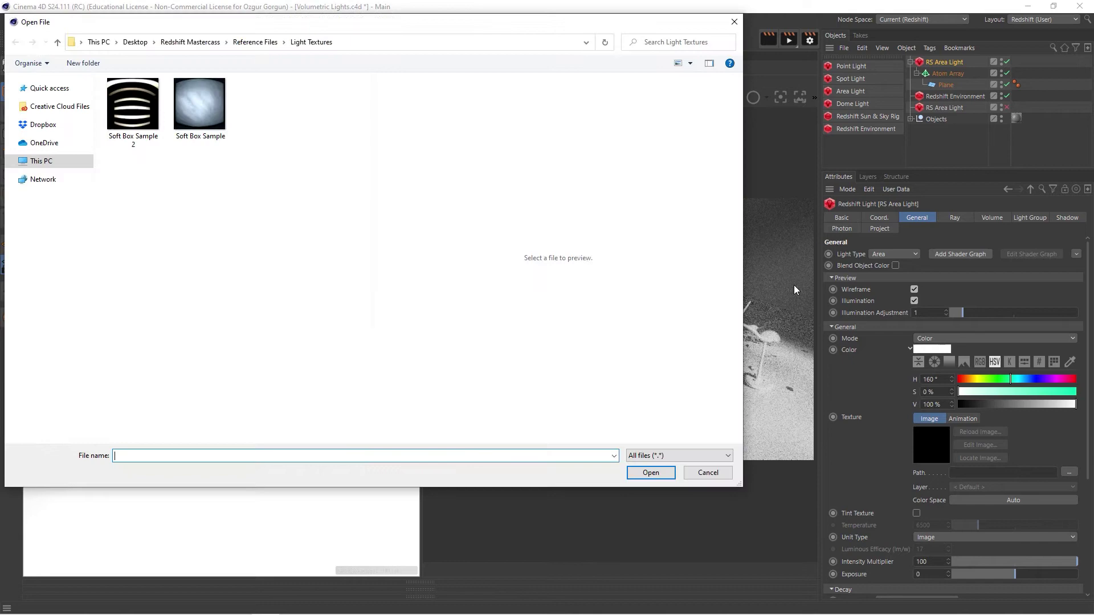
pyautogui.click(202, 105)
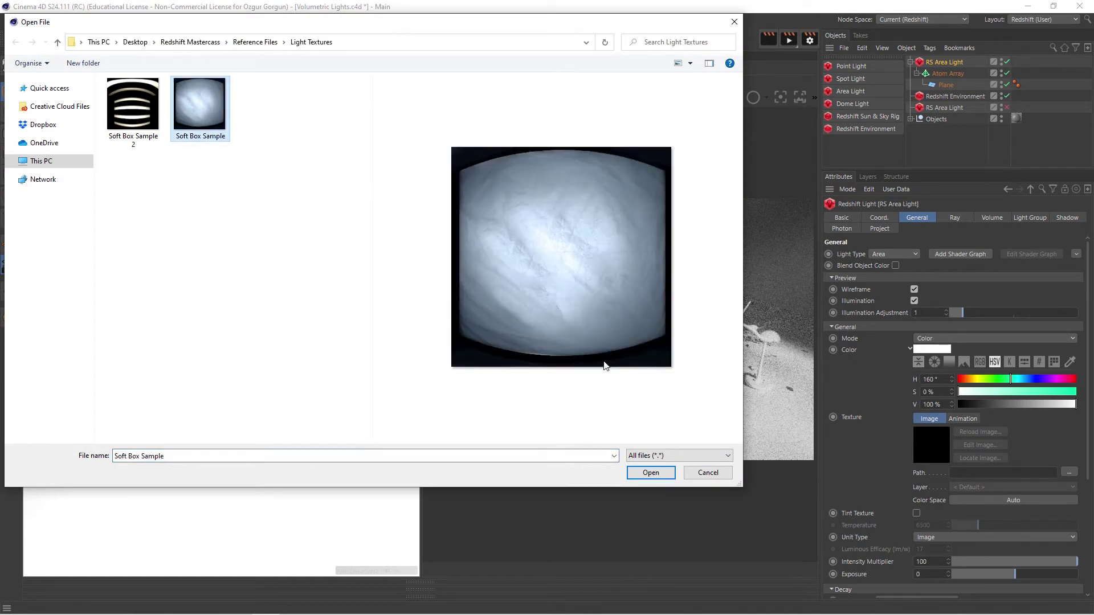
pyautogui.click(649, 473)
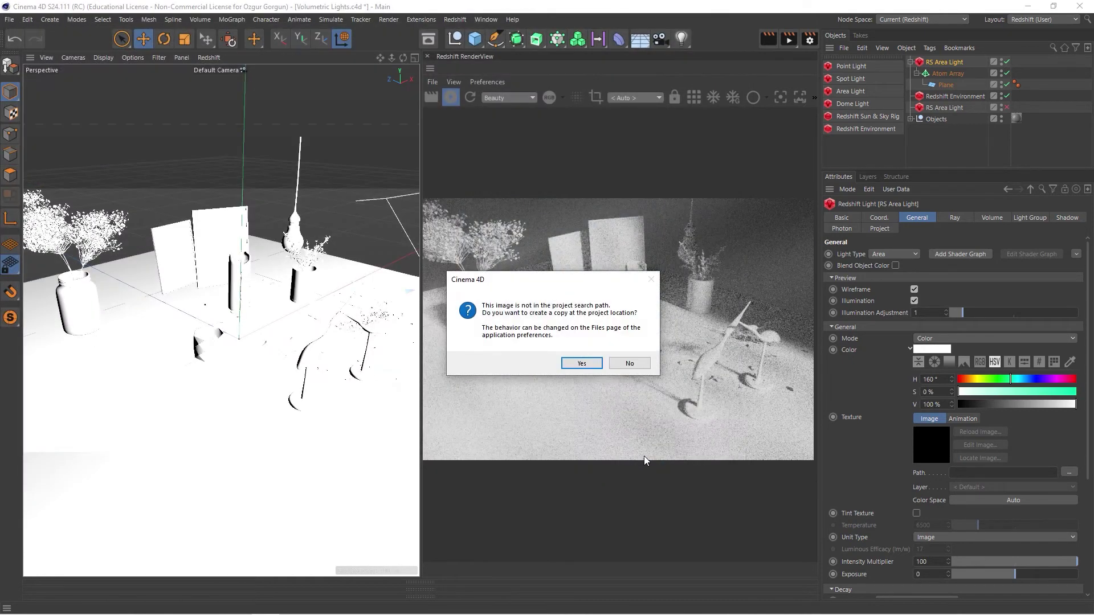
pyautogui.click(630, 364)
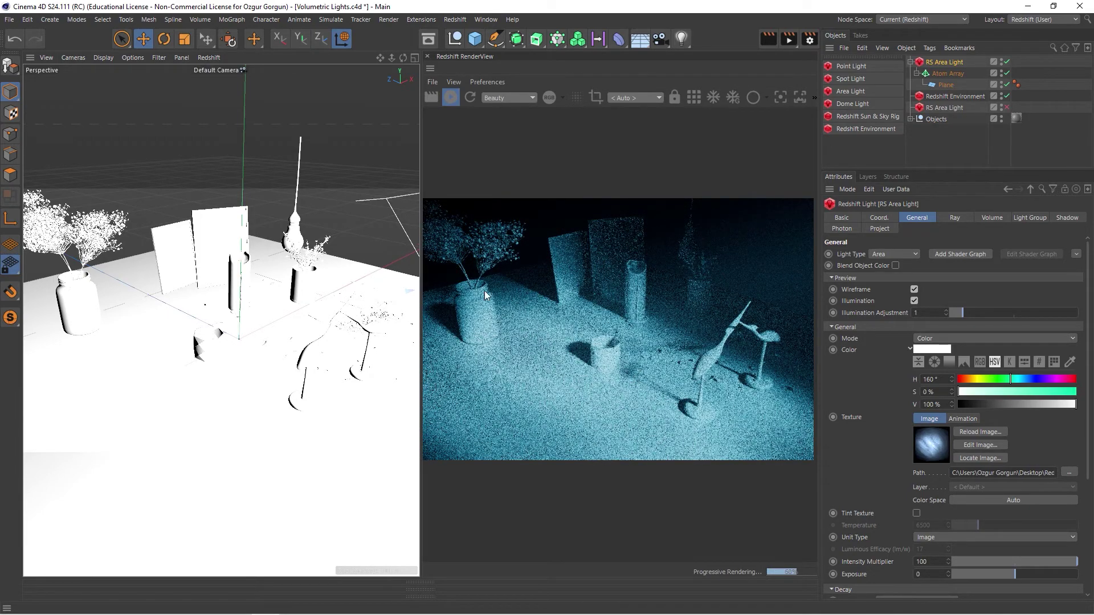
# Narrow the textured area light's Spread to 0.022 and raise its volume Contribution Scale to 0.122.
pyautogui.scroll(-6, 228, 333)
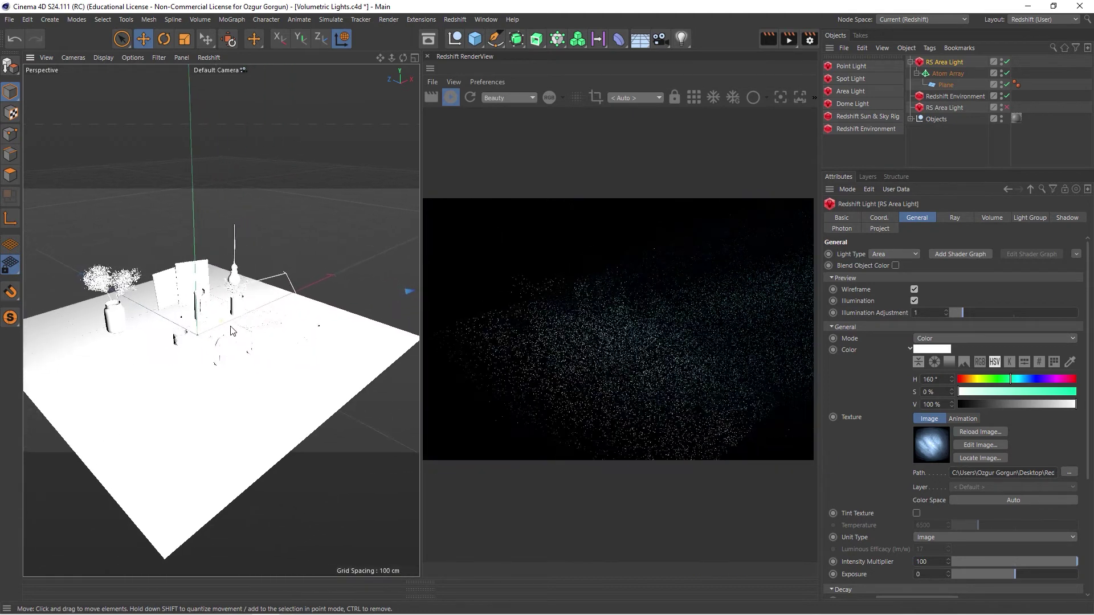
pyautogui.scroll(-2, 227, 333)
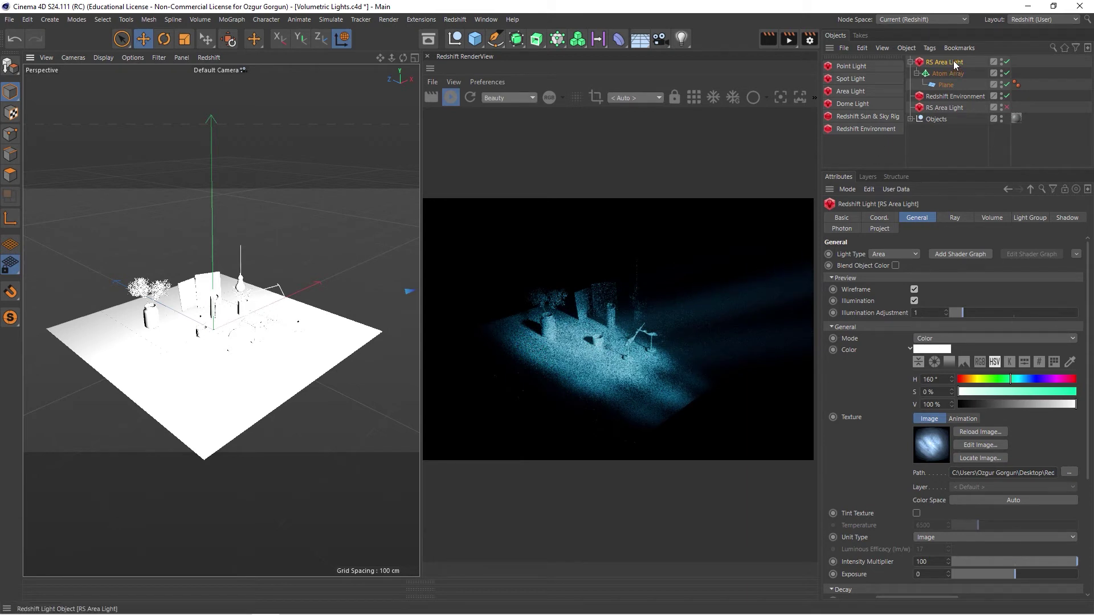
pyautogui.scroll(-5, 1054, 444)
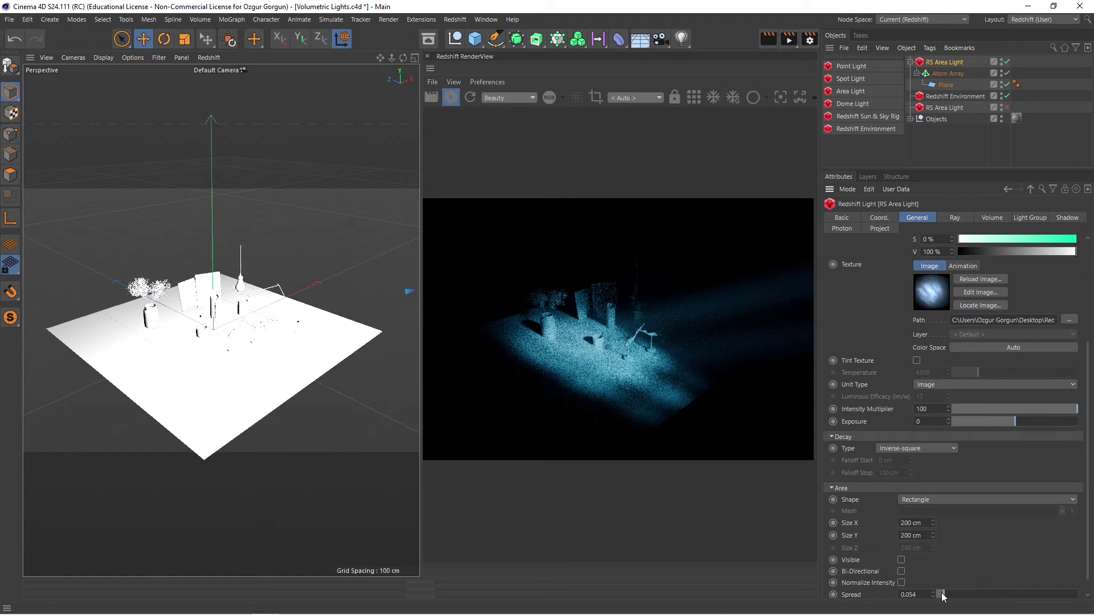
pyautogui.moveTo(942, 596); pyautogui.dragTo(940, 596)
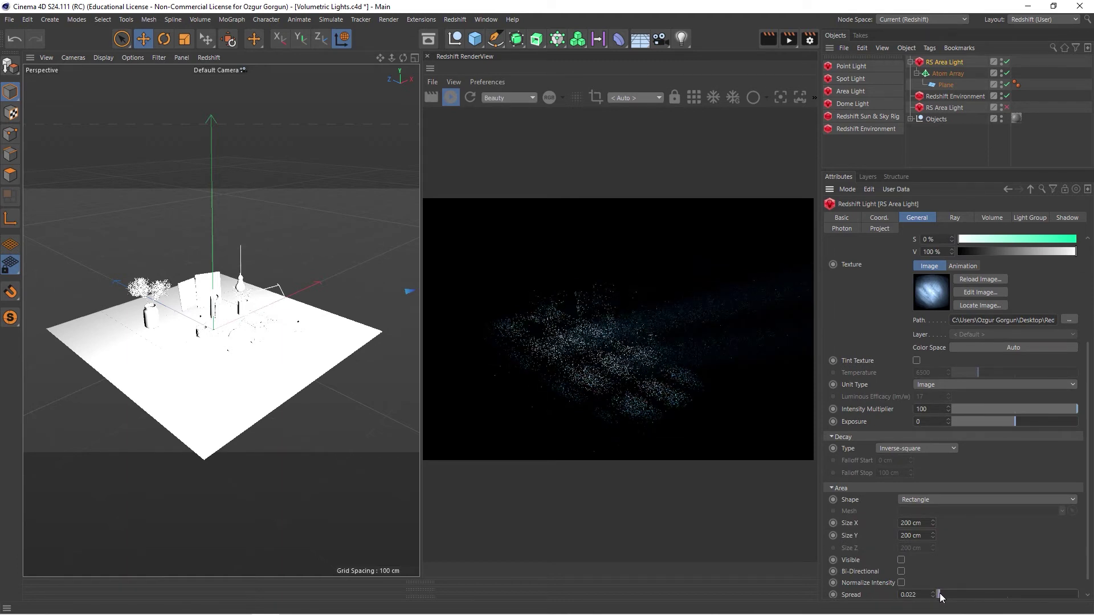
pyautogui.click(989, 219)
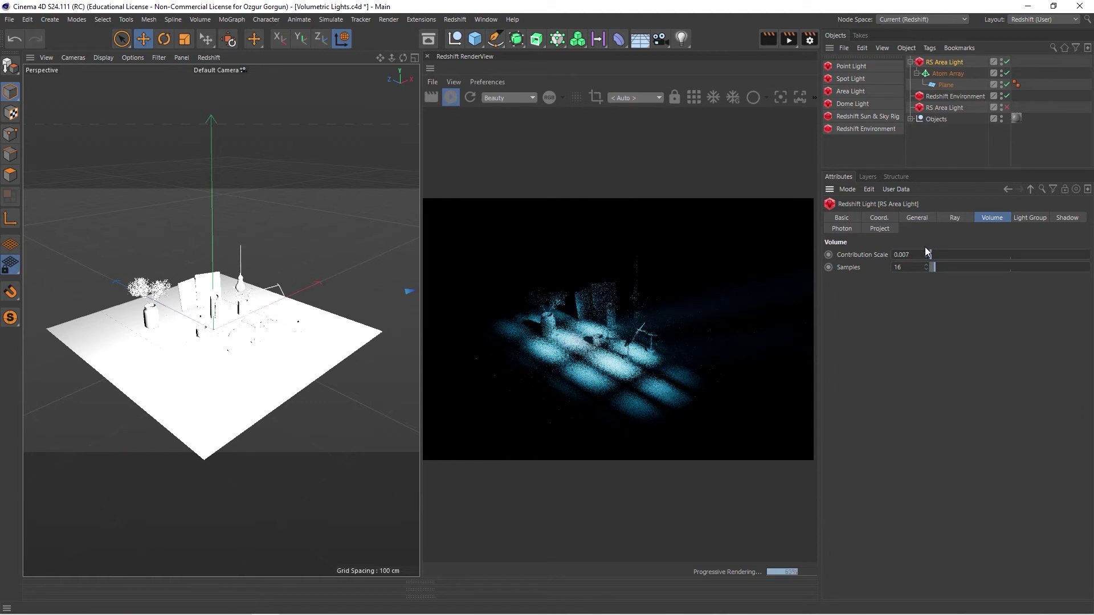
pyautogui.moveTo(926, 251); pyautogui.dragTo(931, 250)
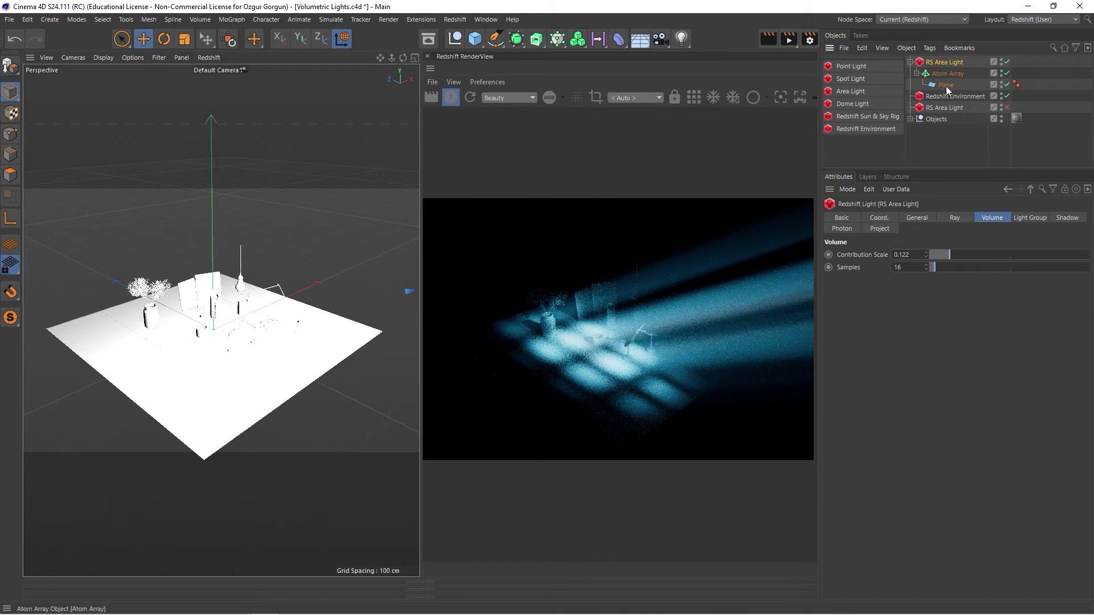
# Reduce the area light's Intensity Multiplier to 15.09 and widen its Spread to 0.054.
pyautogui.click(918, 217)
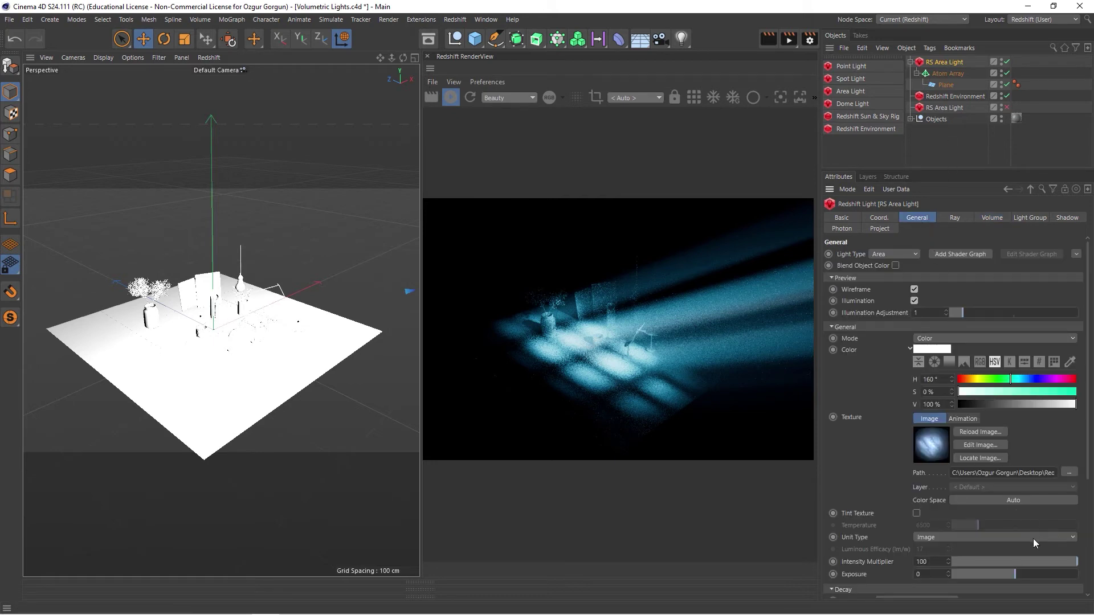
pyautogui.moveTo(1074, 562); pyautogui.dragTo(968, 573)
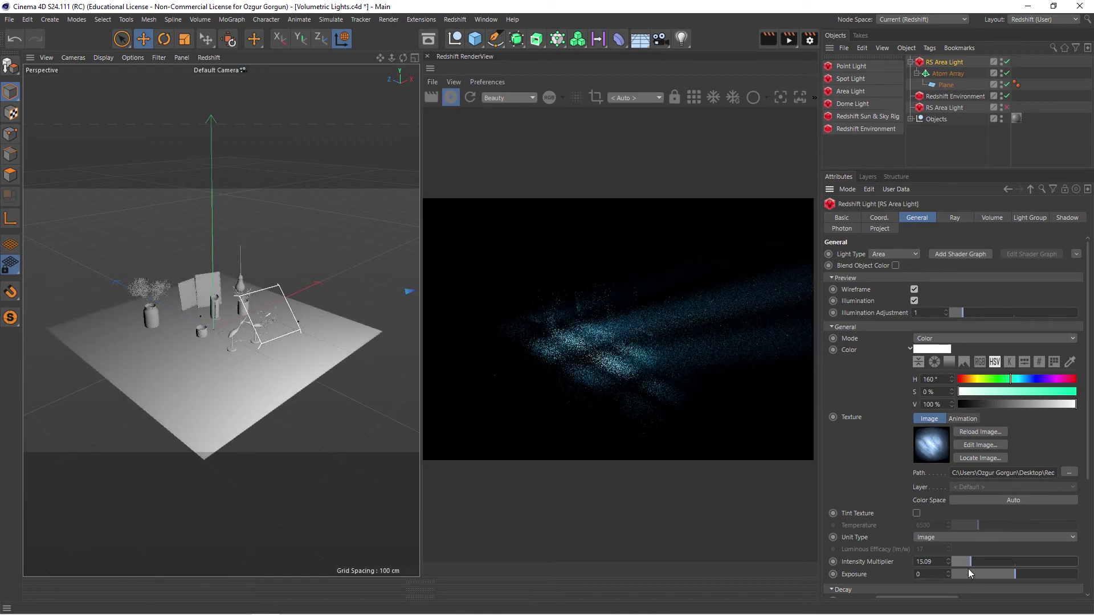
pyautogui.scroll(5, 196, 322)
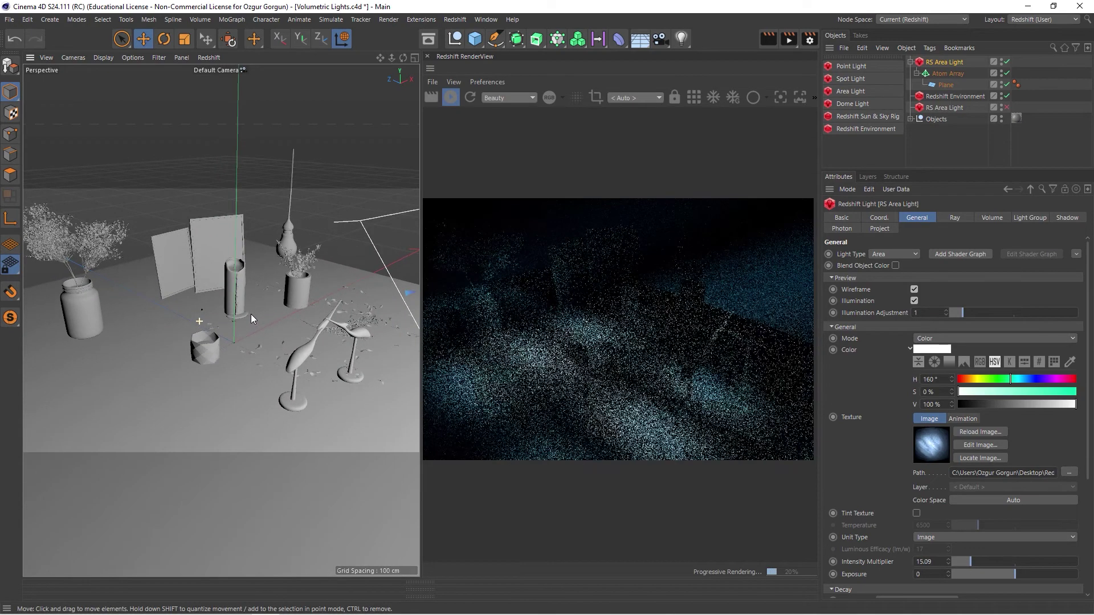
pyautogui.moveTo(248, 333)
pyautogui.keyDown('alt'); pyautogui.mouseDown()
pyautogui.moveTo(254, 340)
pyautogui.moveTo(235, 316)
pyautogui.mouseUp(); pyautogui.keyUp('alt')
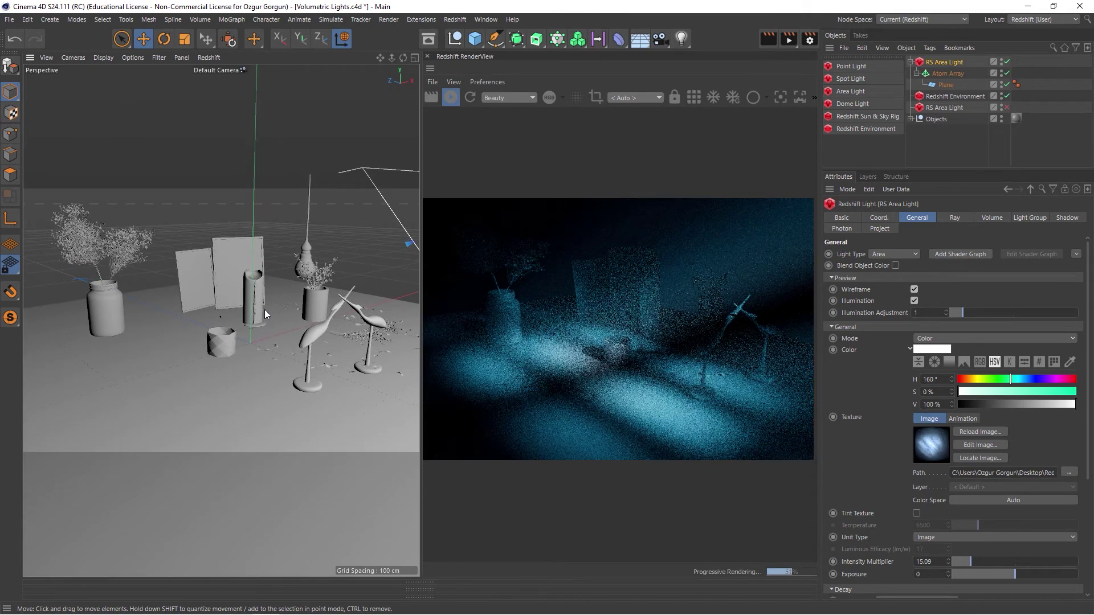
pyautogui.scroll(-5, 1070, 456)
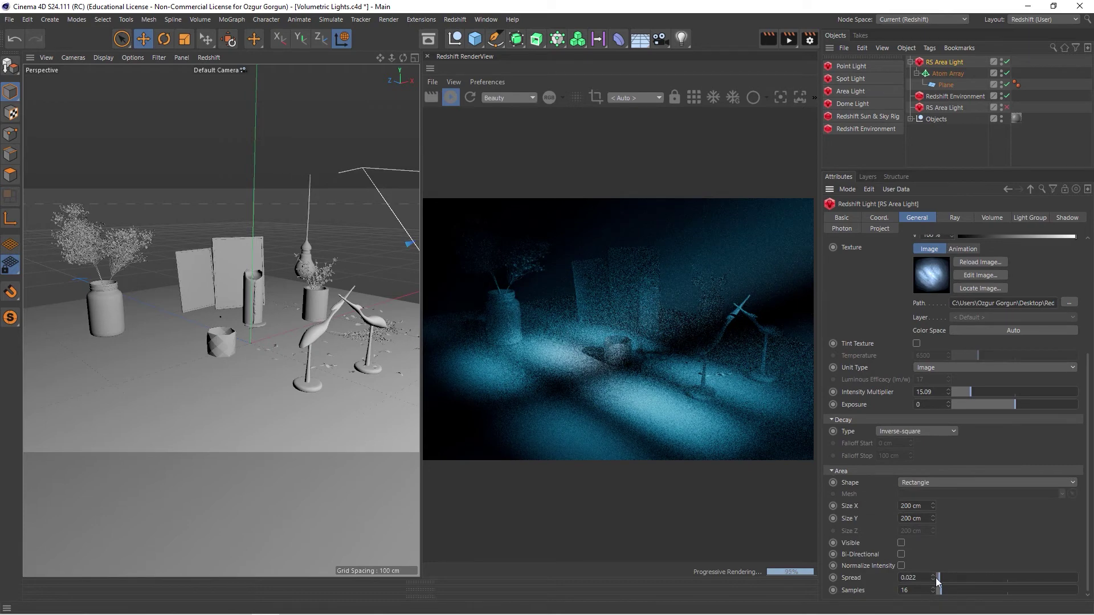
pyautogui.moveTo(937, 572); pyautogui.dragTo(945, 570)
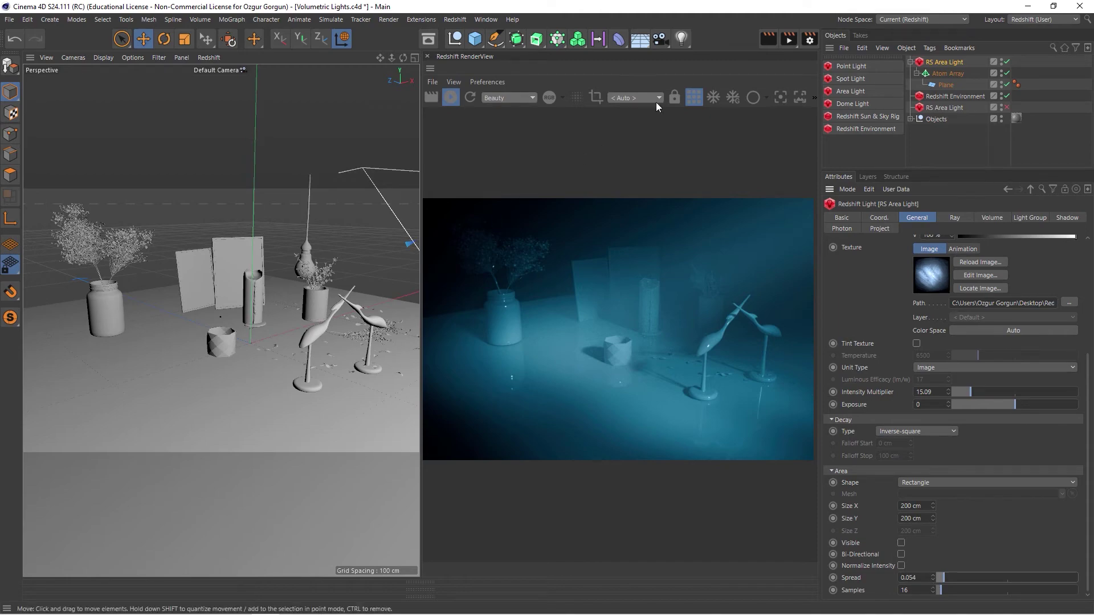
# Add a Redshift spot light, disable the area light holding the Atom Array, and place the spot beside the still life, shining across the objects.
pyautogui.click(851, 79)
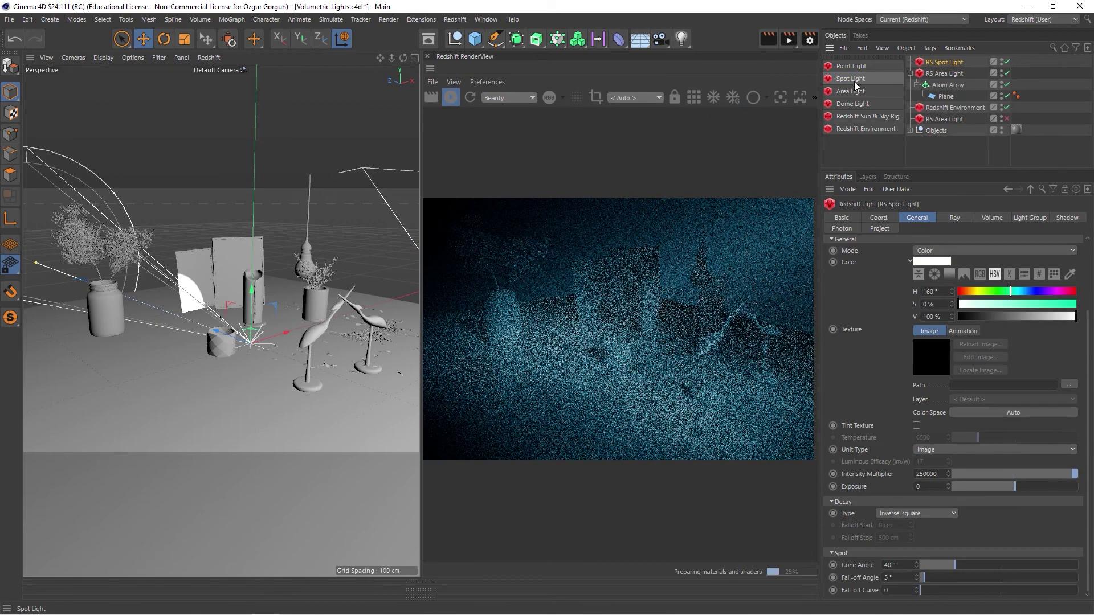
pyautogui.click(1006, 73)
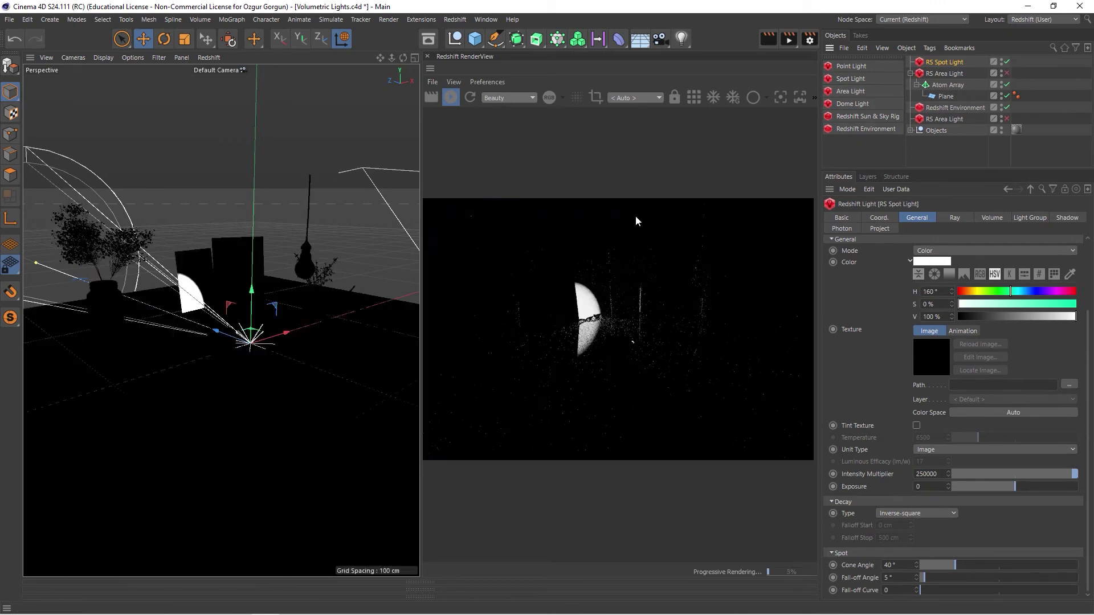
pyautogui.keyDown('alt'); pyautogui.moveTo(221, 338); pyautogui.dragTo(399, 342); pyautogui.keyUp('alt')
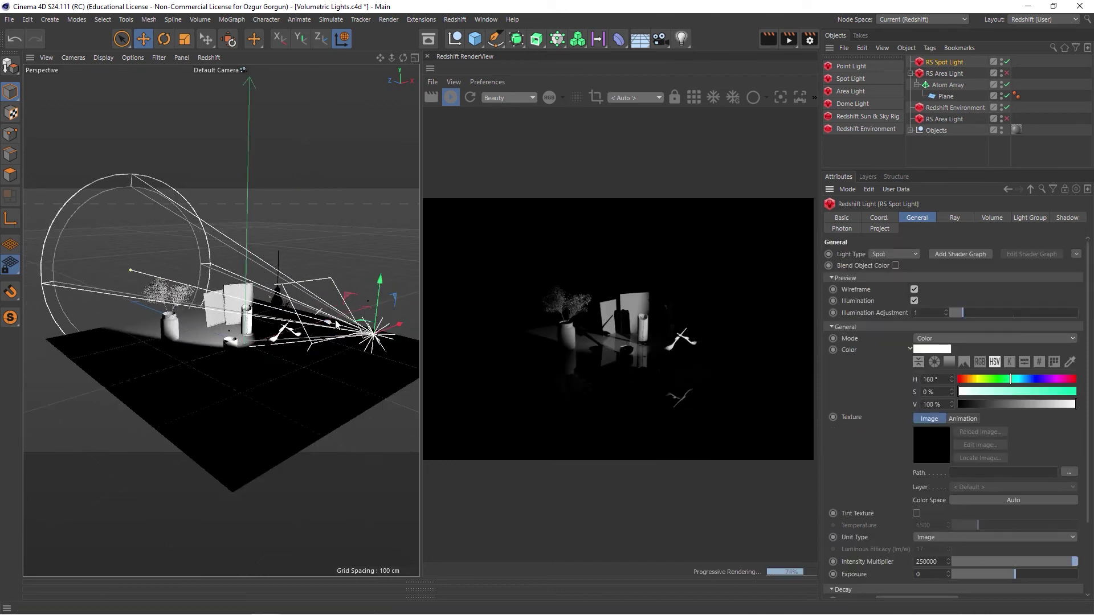
# Set the spot light's volume Contribution Scale to 0.083 and narrow its Cone Angle to 38.1°.
pyautogui.click(991, 218)
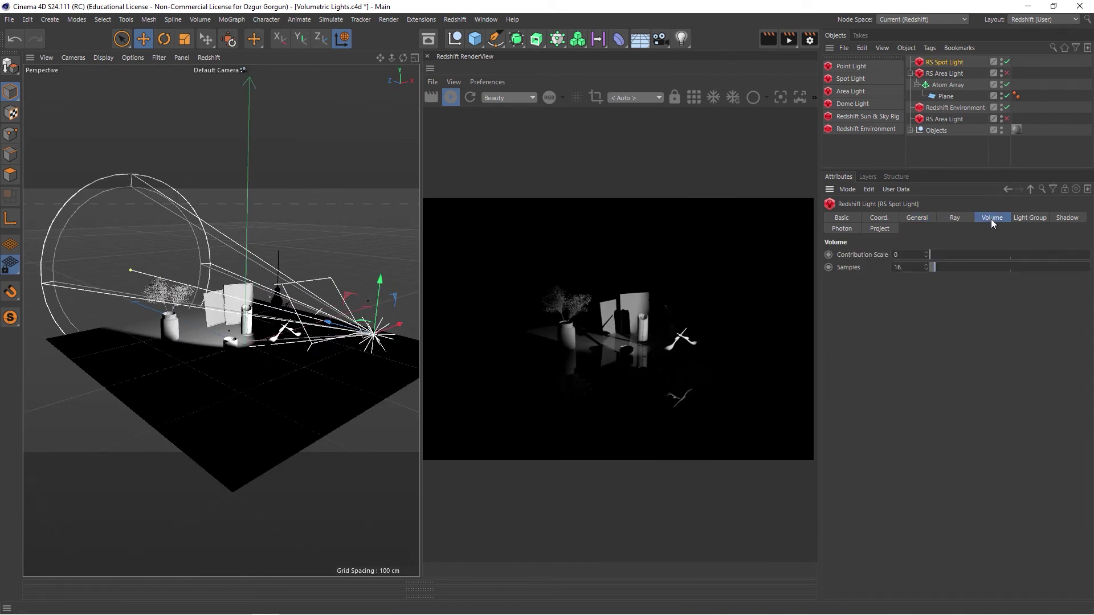
pyautogui.moveTo(931, 254); pyautogui.dragTo(944, 254)
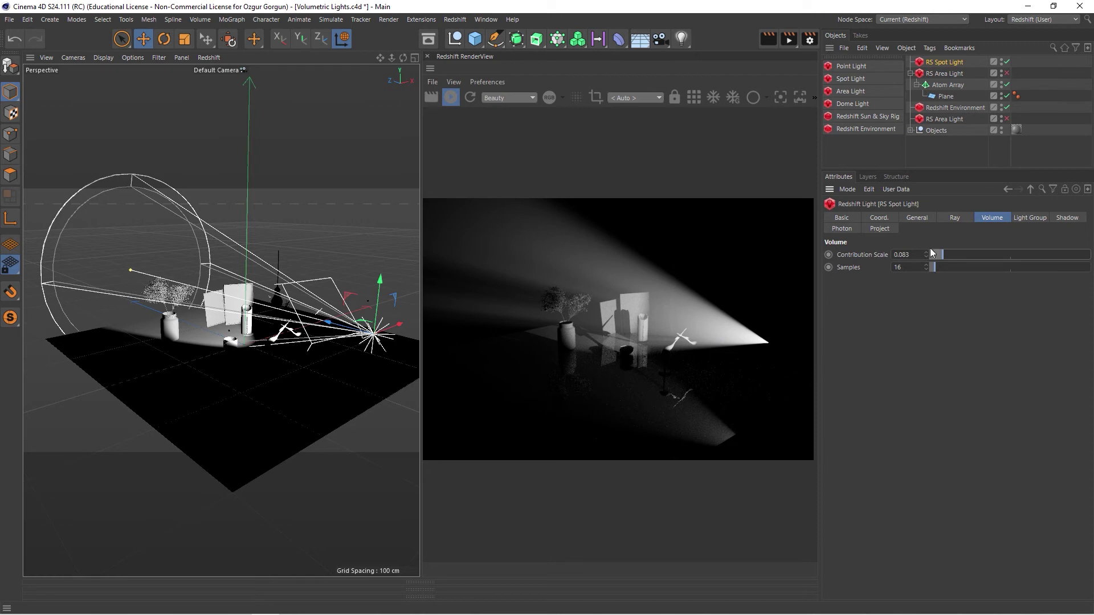
pyautogui.click(920, 219)
pyautogui.scroll(-3, 876, 398)
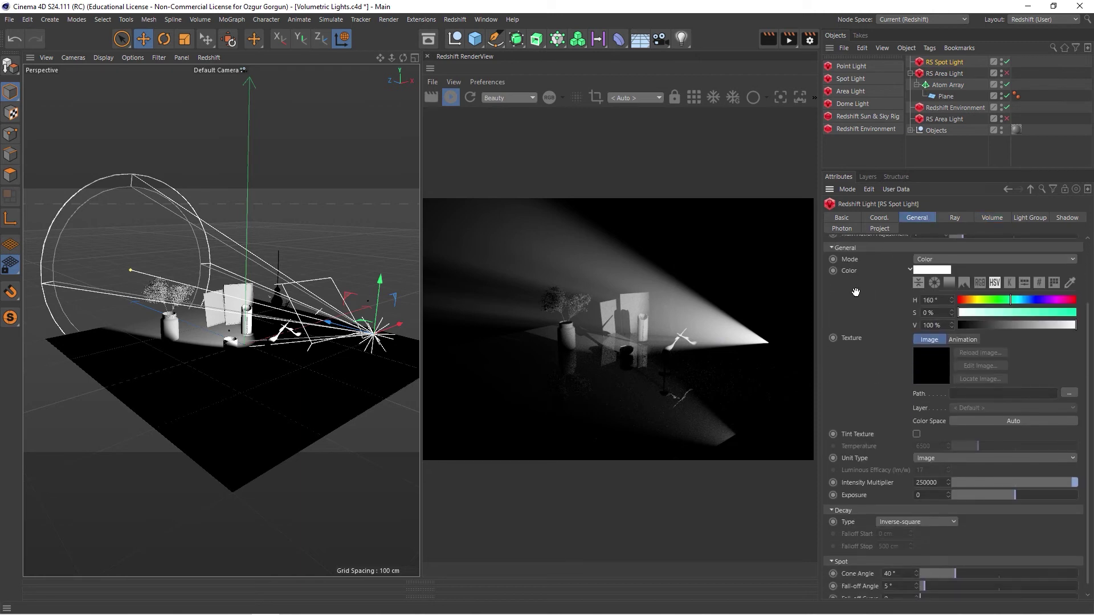
pyautogui.click(954, 565)
pyautogui.moveTo(953, 563)
pyautogui.mouseDown()
pyautogui.moveTo(976, 558)
pyautogui.moveTo(949, 569)
pyautogui.moveTo(953, 558)
pyautogui.mouseUp()
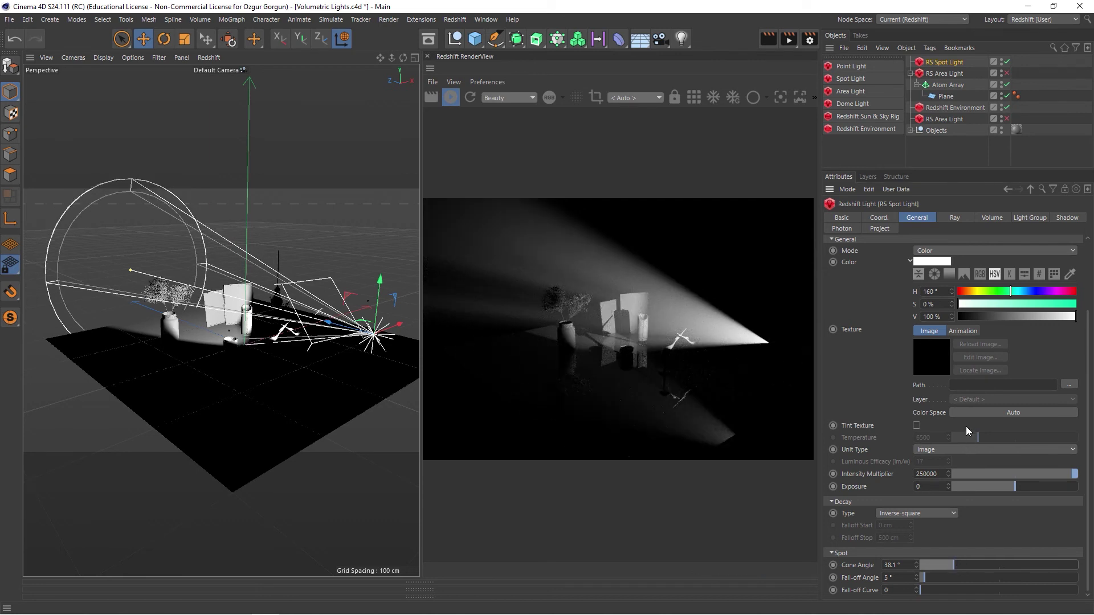
# Tint the Redshift Environment's volume scattering green by raising the Tint saturation to 41%.
pyautogui.click(957, 108)
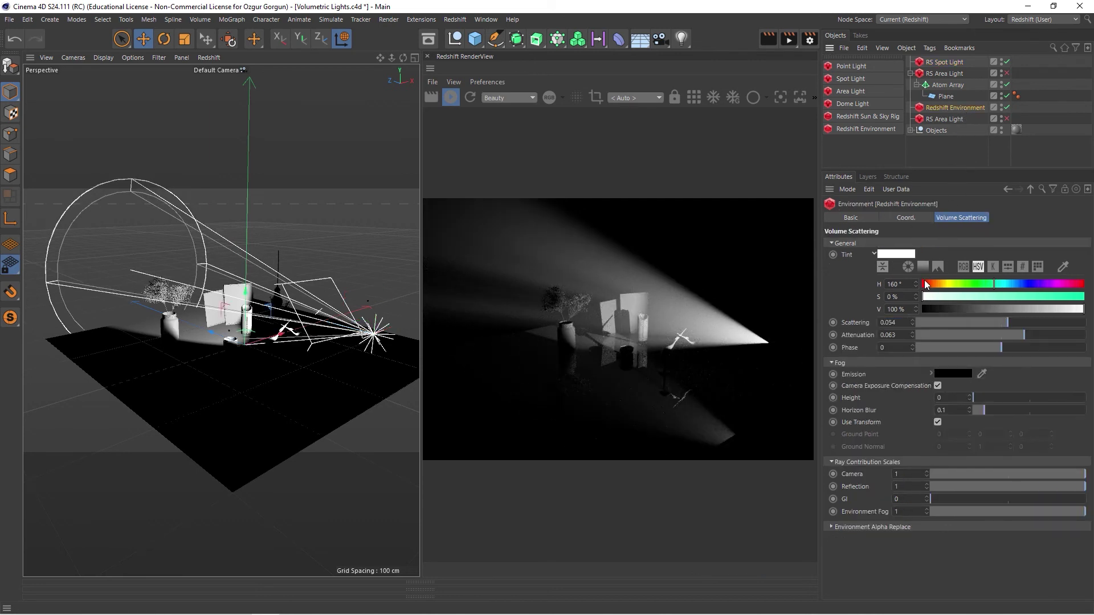
pyautogui.moveTo(960, 299); pyautogui.dragTo(986, 298)
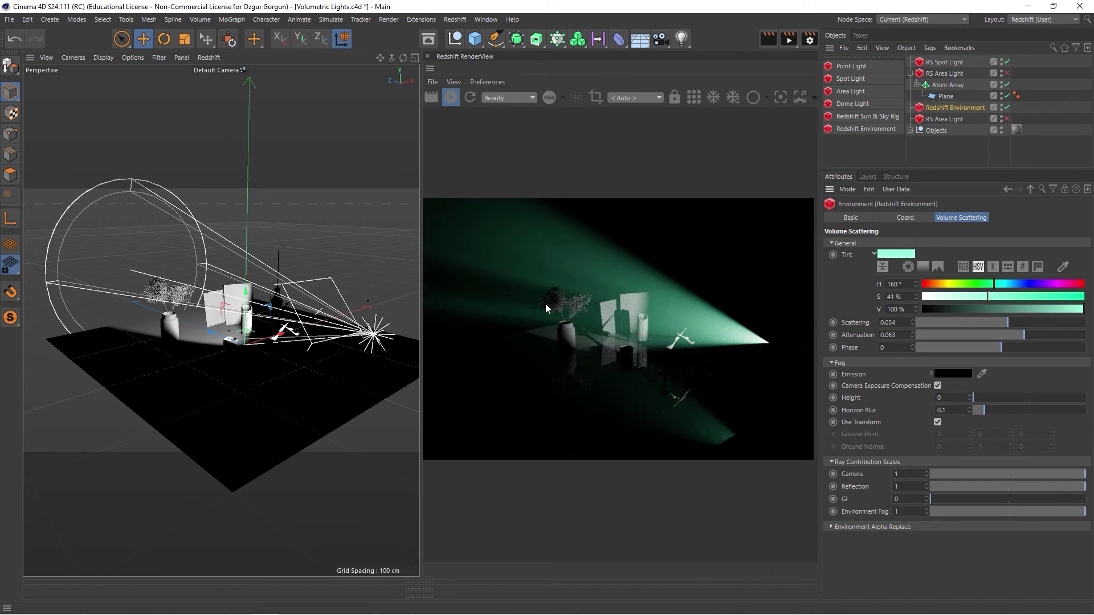
pyautogui.keyDown('alt'); pyautogui.moveTo(238, 302); pyautogui.dragTo(295, 300, button='right'); pyautogui.keyUp('alt')
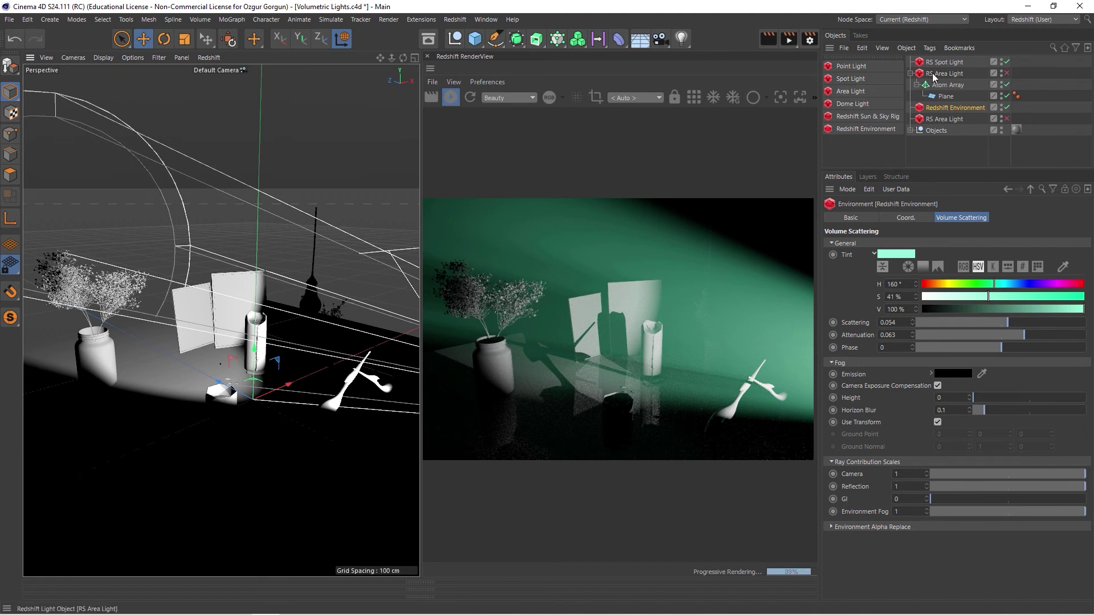
# Color the spot light a soft peach with hue 23° and saturation 33%.
pyautogui.click(948, 61)
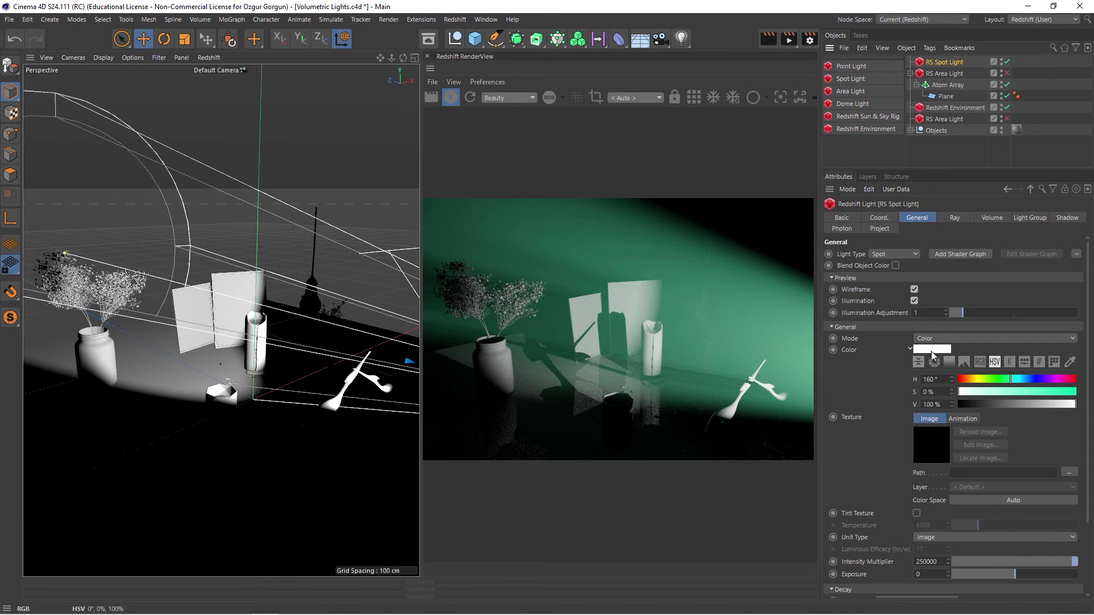
pyautogui.moveTo(969, 395); pyautogui.dragTo(990, 392)
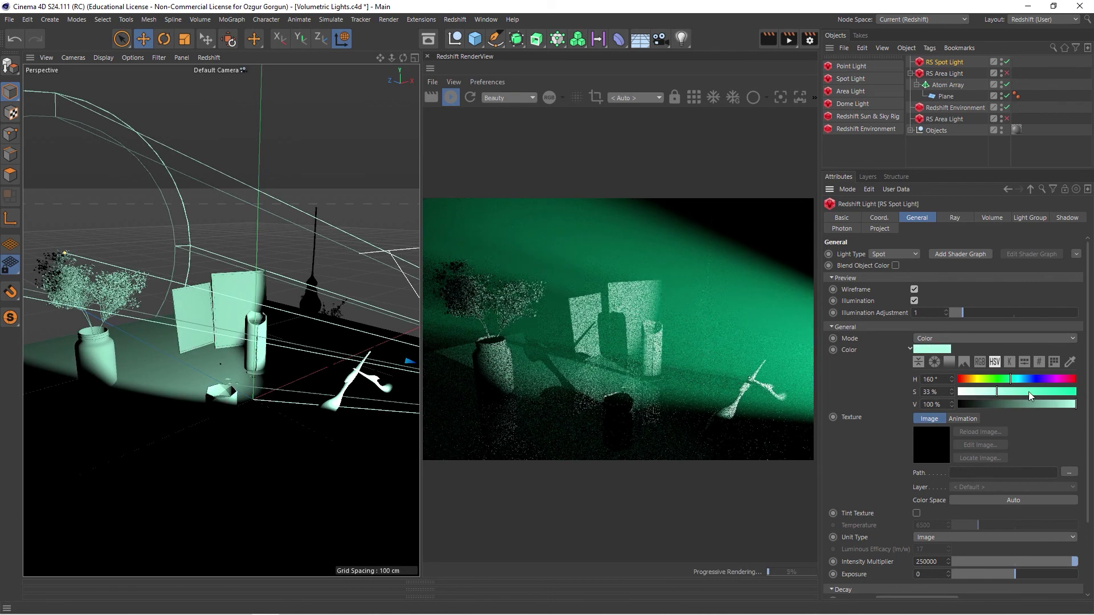
pyautogui.moveTo(1005, 383); pyautogui.dragTo(965, 387)
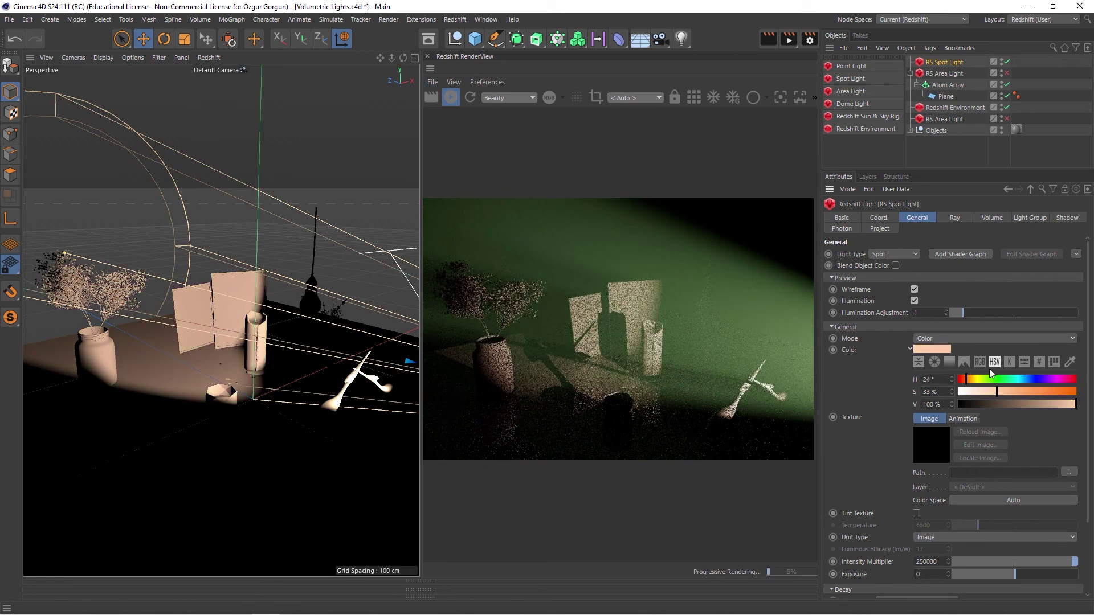
pyautogui.moveTo(966, 381); pyautogui.dragTo(966, 381)
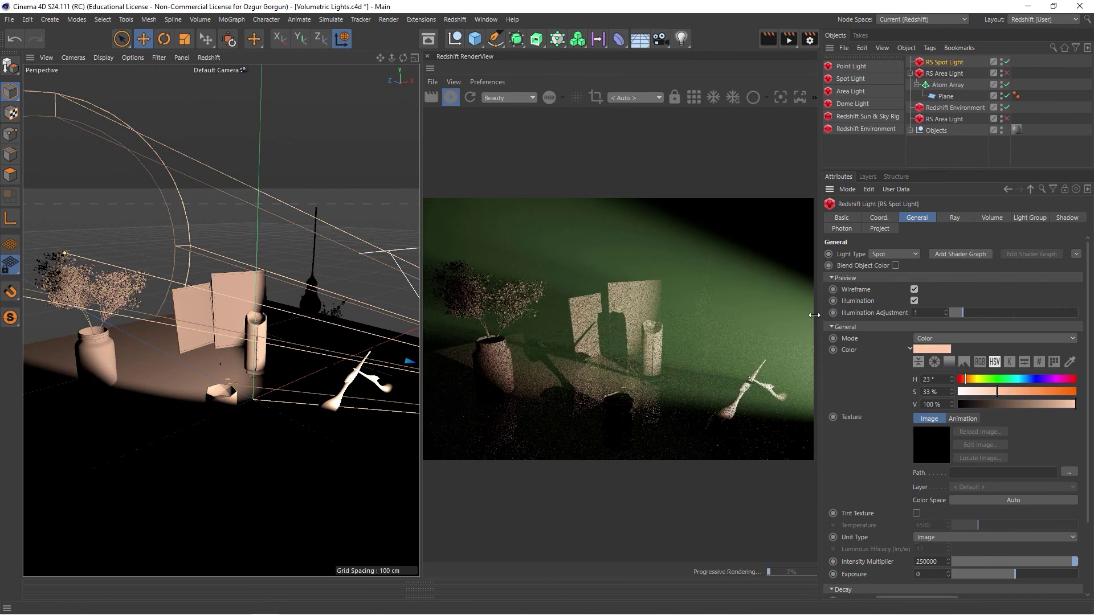